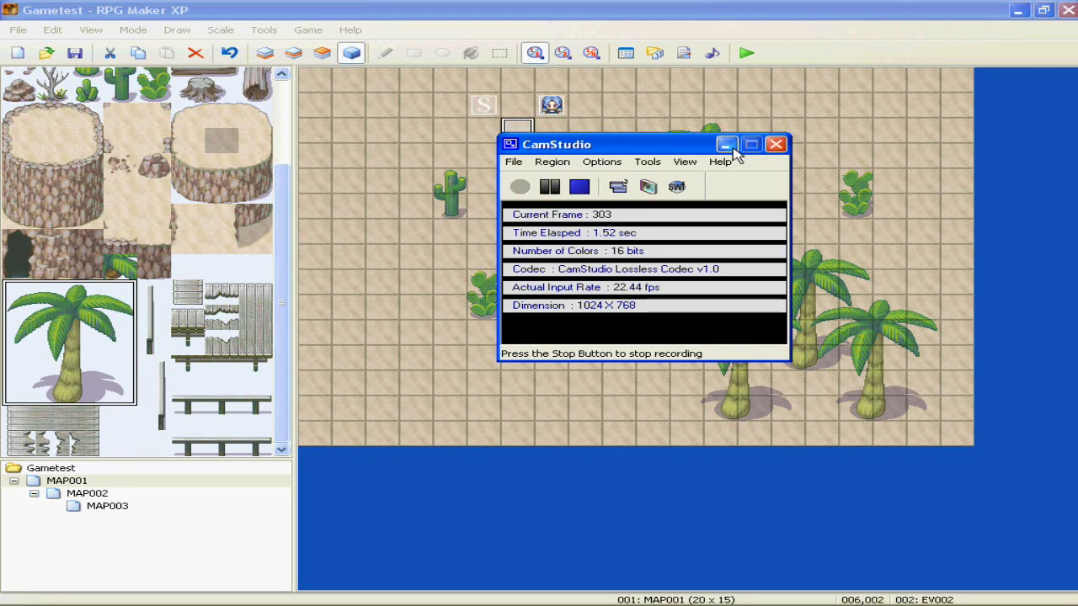
- Minimize the CamStudio window so the whole MAP001 desert map is visible
left_click(726, 145)
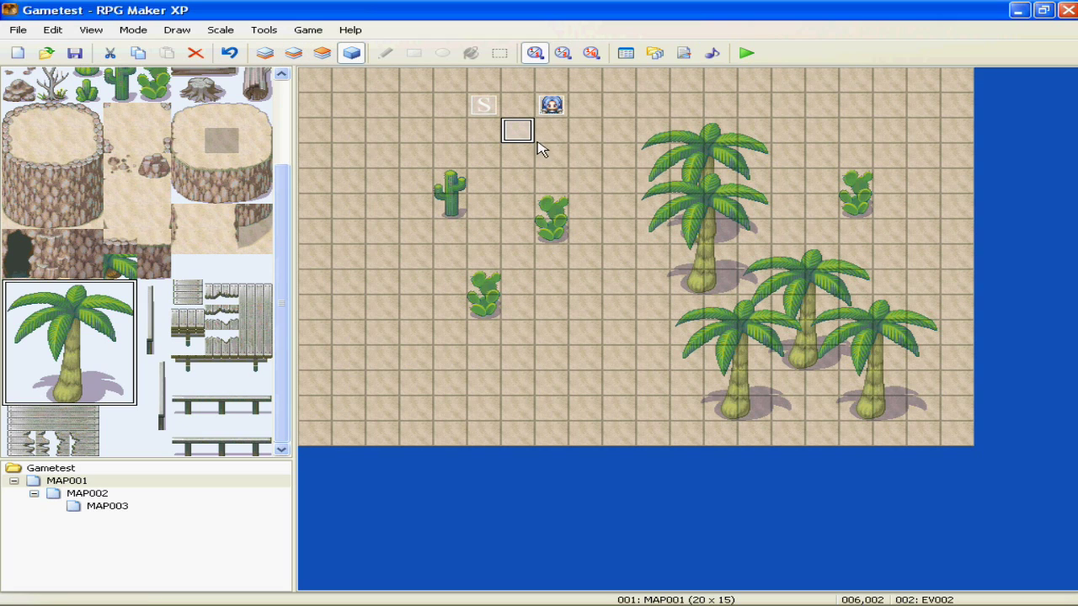
right_click(553, 107)
left_click(572, 122)
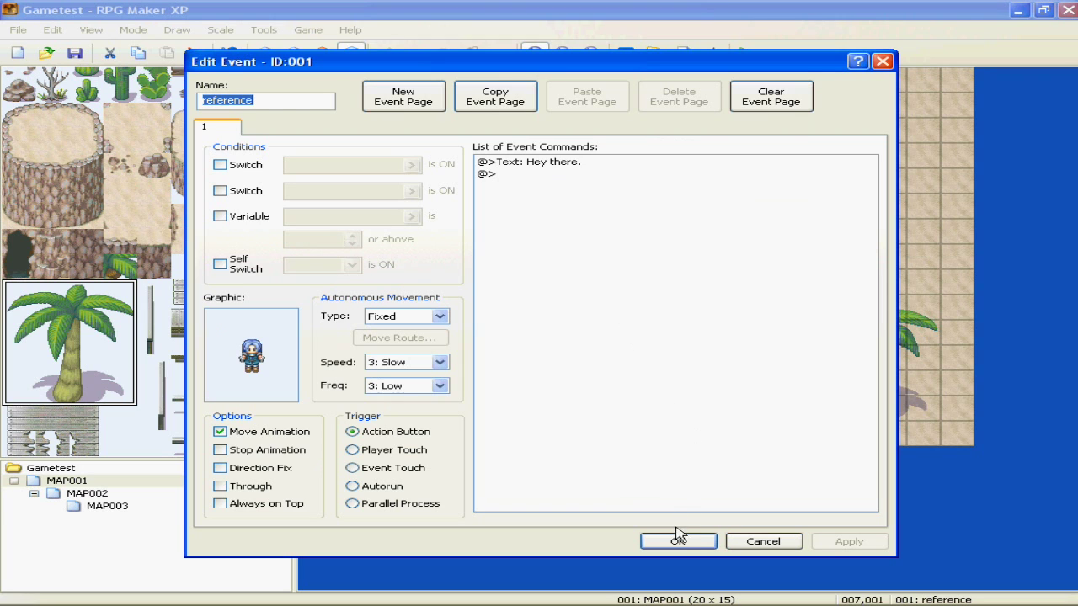
left_click(762, 543)
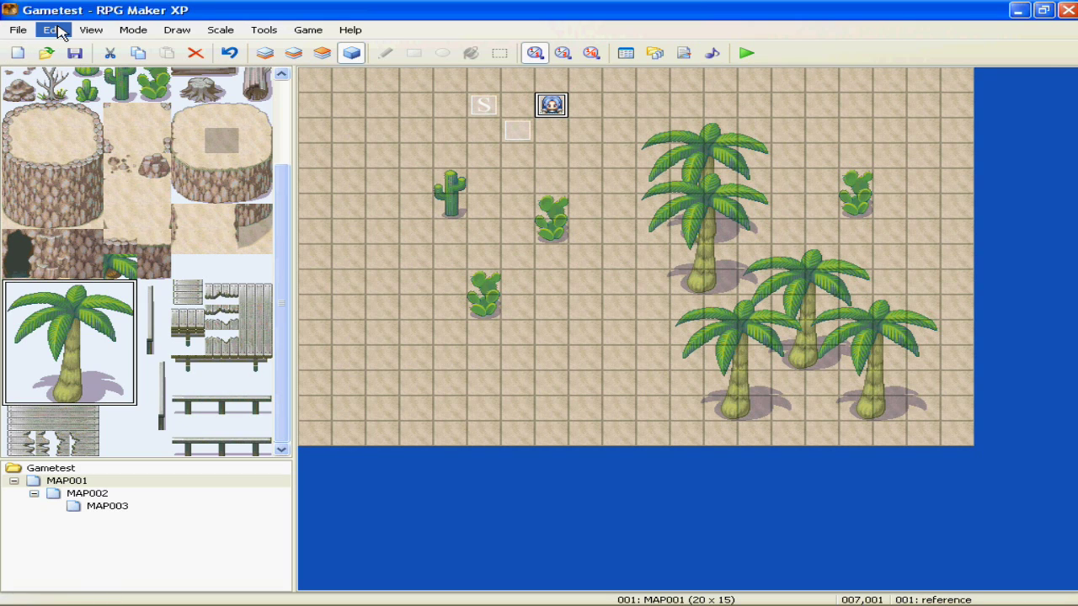
left_click(20, 30)
left_click(24, 30)
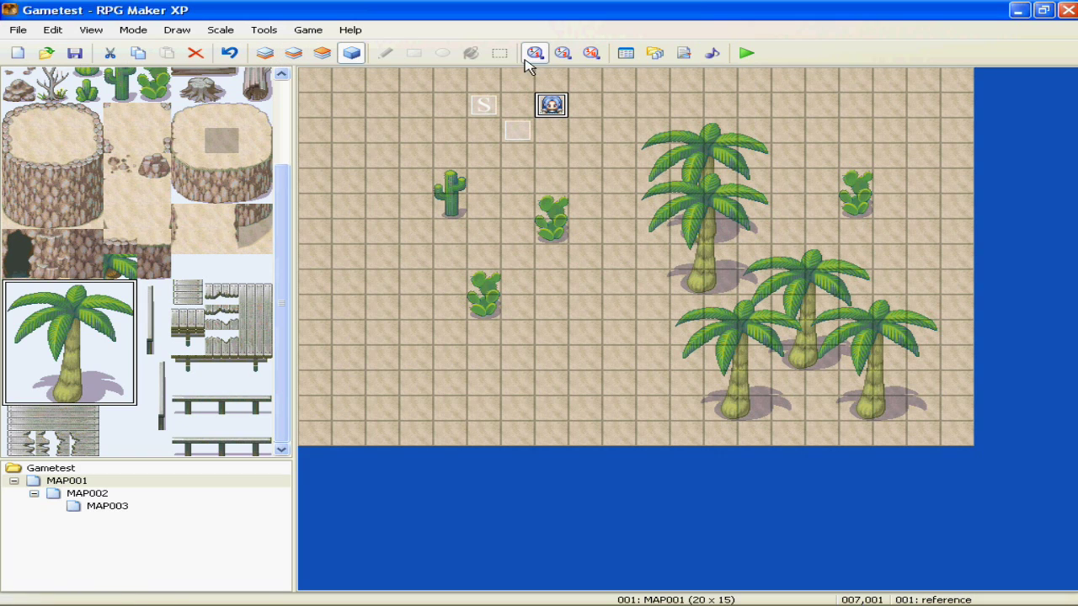
left_click(562, 56)
left_click(590, 54)
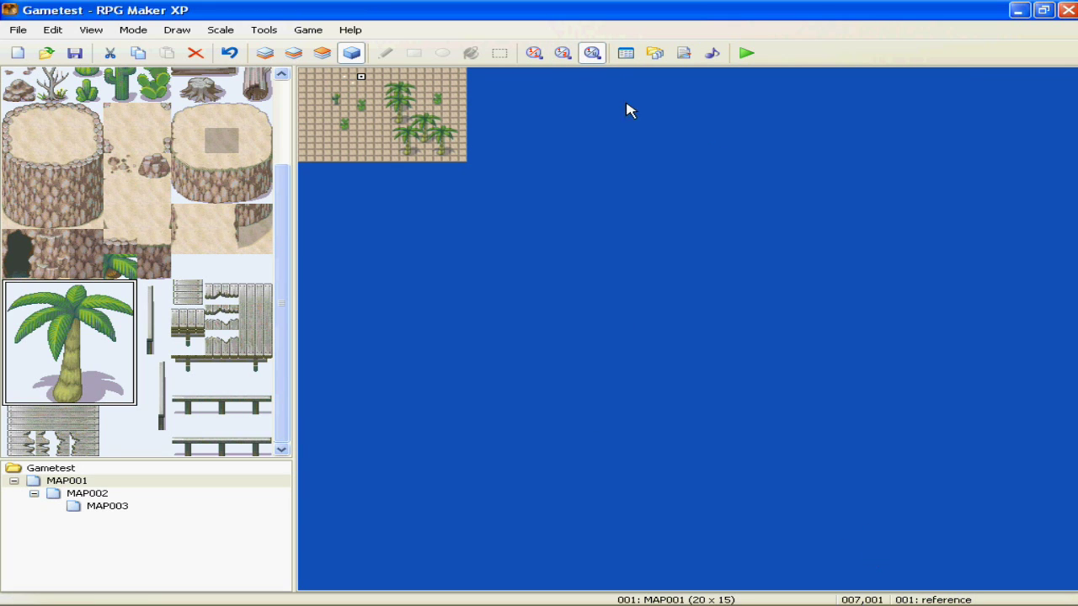
left_click(535, 53)
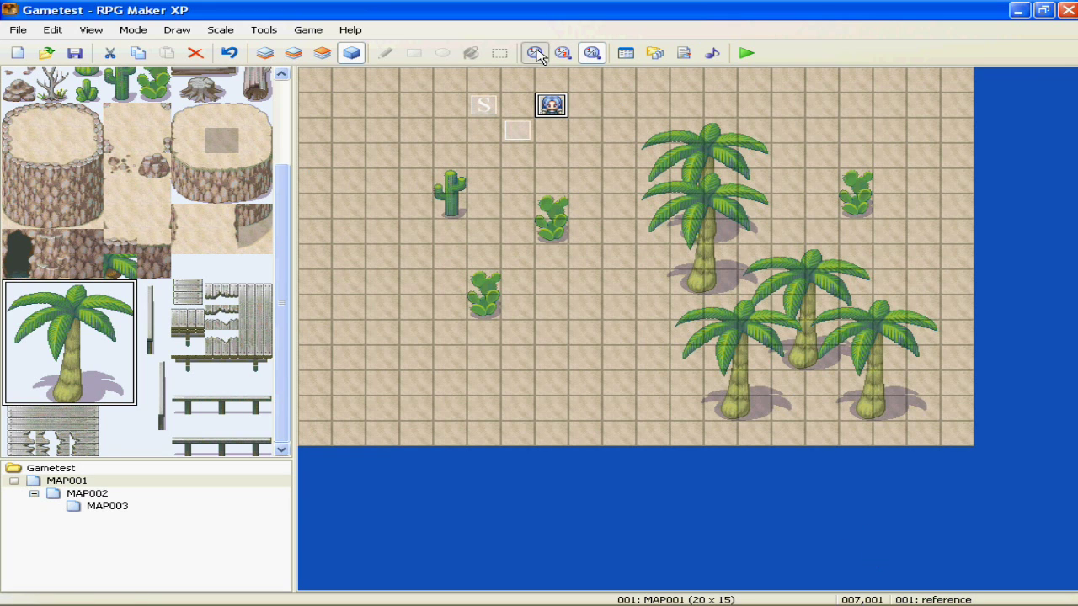
- Open the Database on the Actors page, reposition it, and browse the actors back to slot 001
left_click(626, 54)
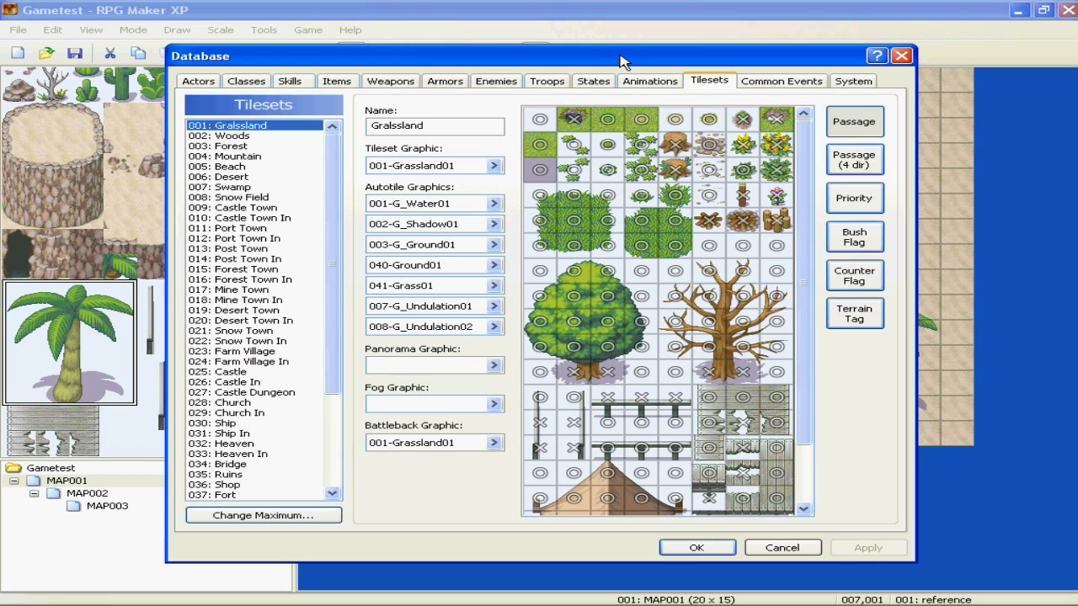
left_click(212, 84)
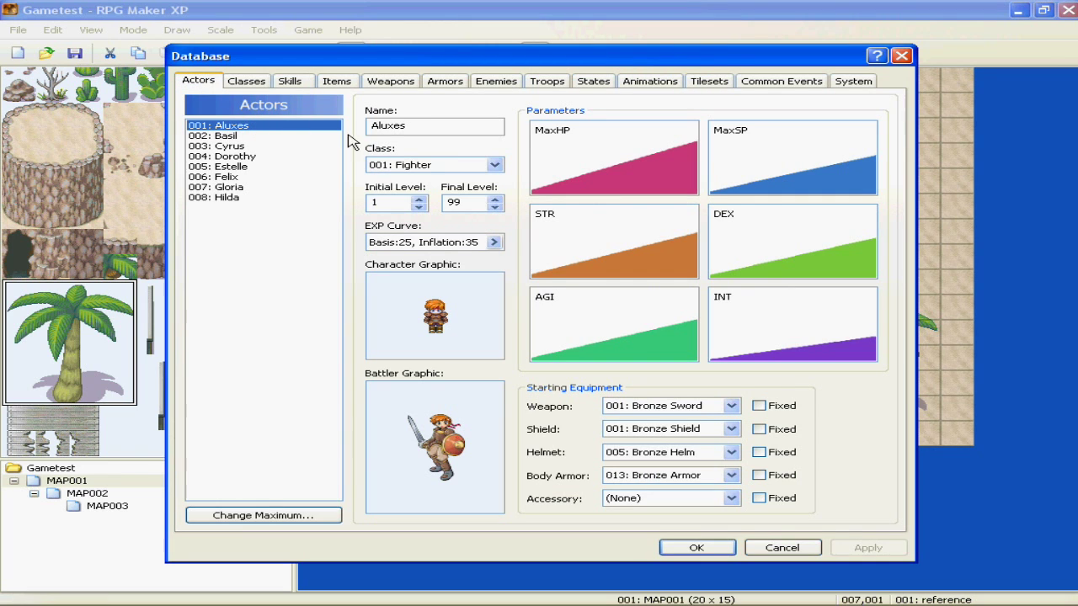
left_click_drag(536, 63, 610, 92)
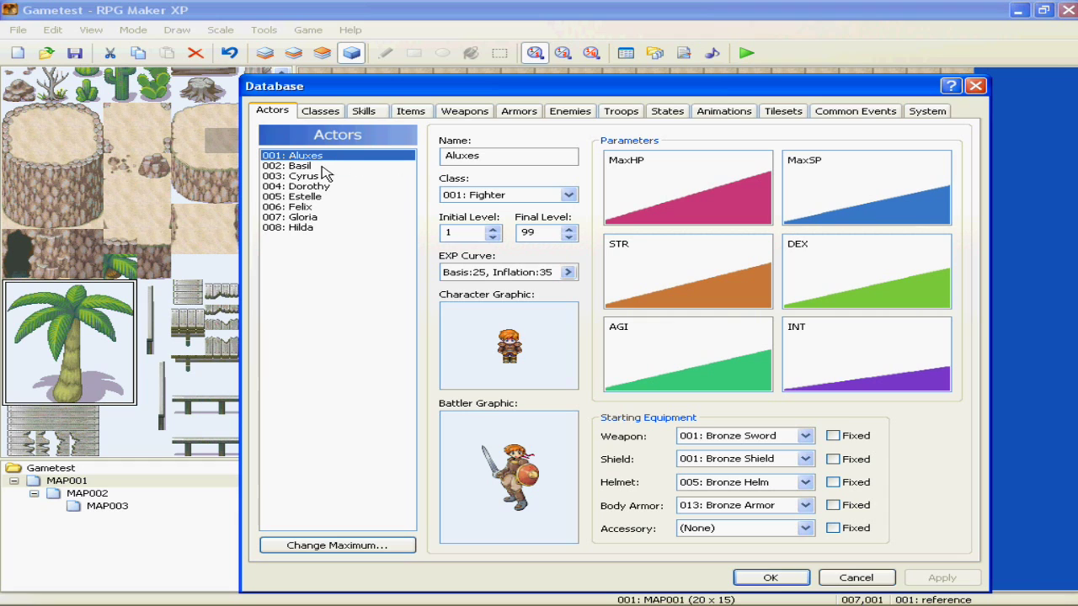
key("Down")
key("Down")
key("Down")
key("Down")
key("Down")
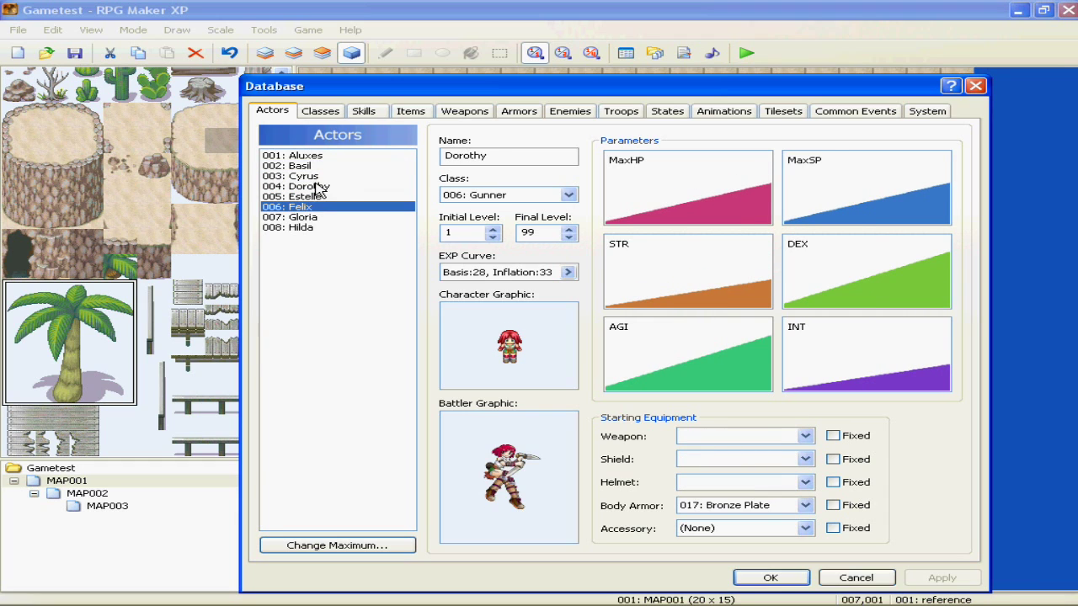
key("Home")
left_click_drag(323, 219, 320, 187)
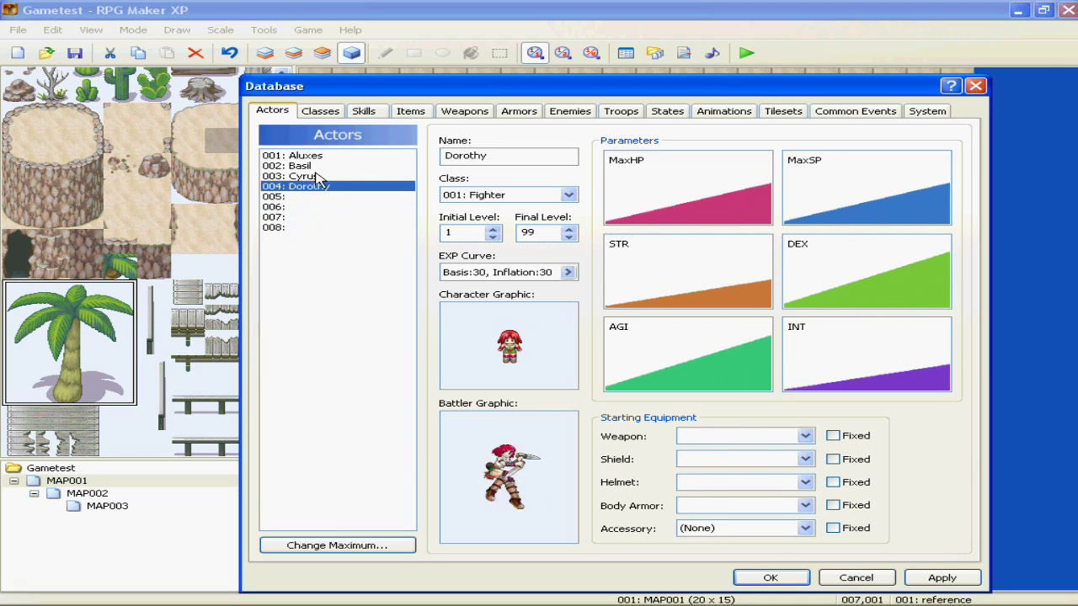
left_click_drag(320, 186, 320, 157)
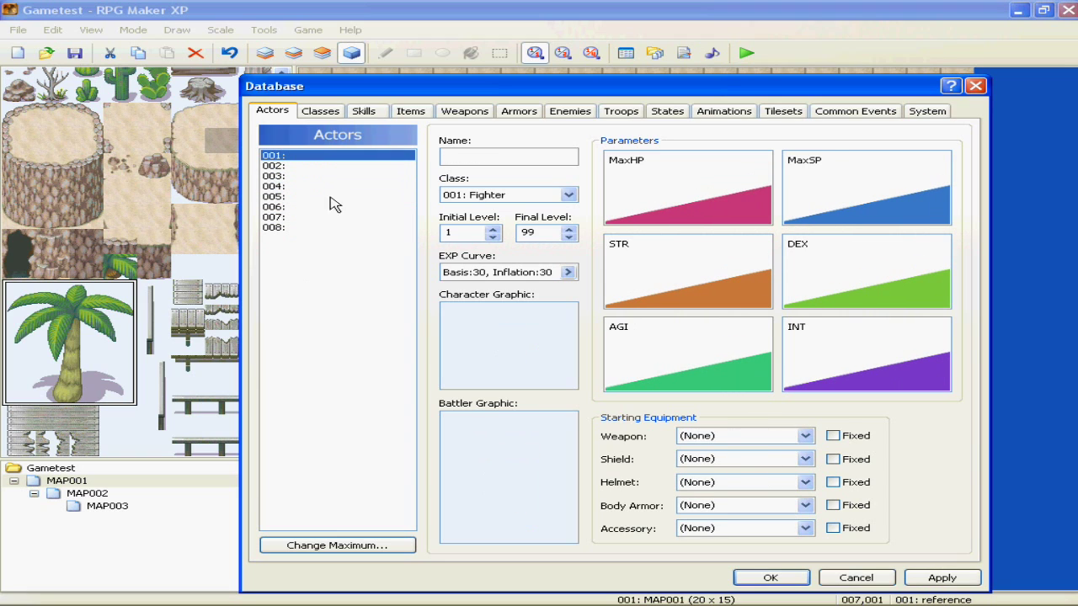
- Name actor 001 Brett and give him the 061-Aquatic03 squid character graphic
type("Brett")
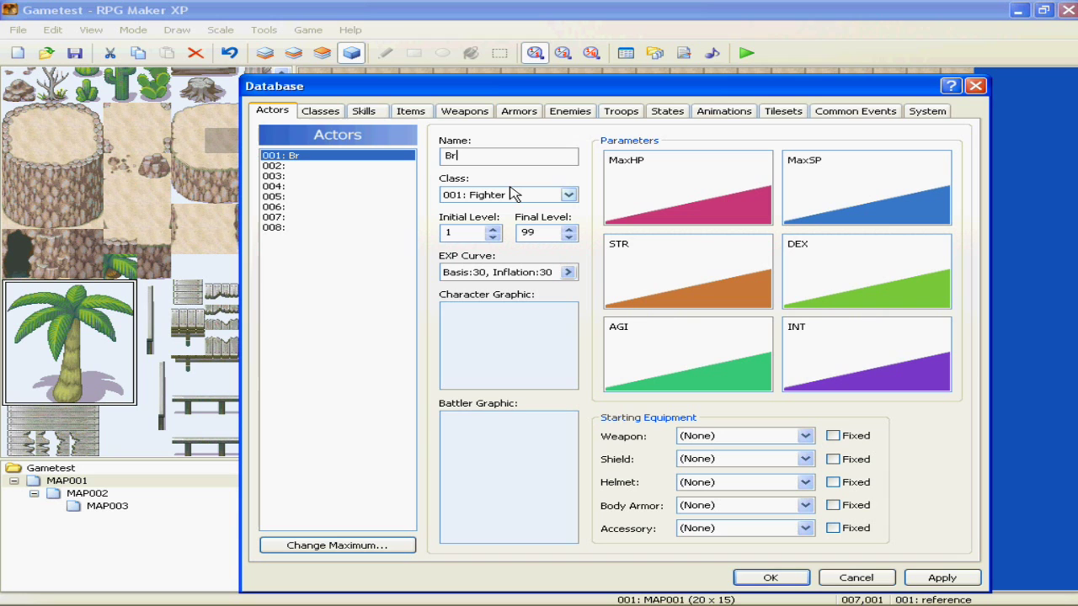
left_click(541, 337)
double_click(541, 337)
left_click(438, 279)
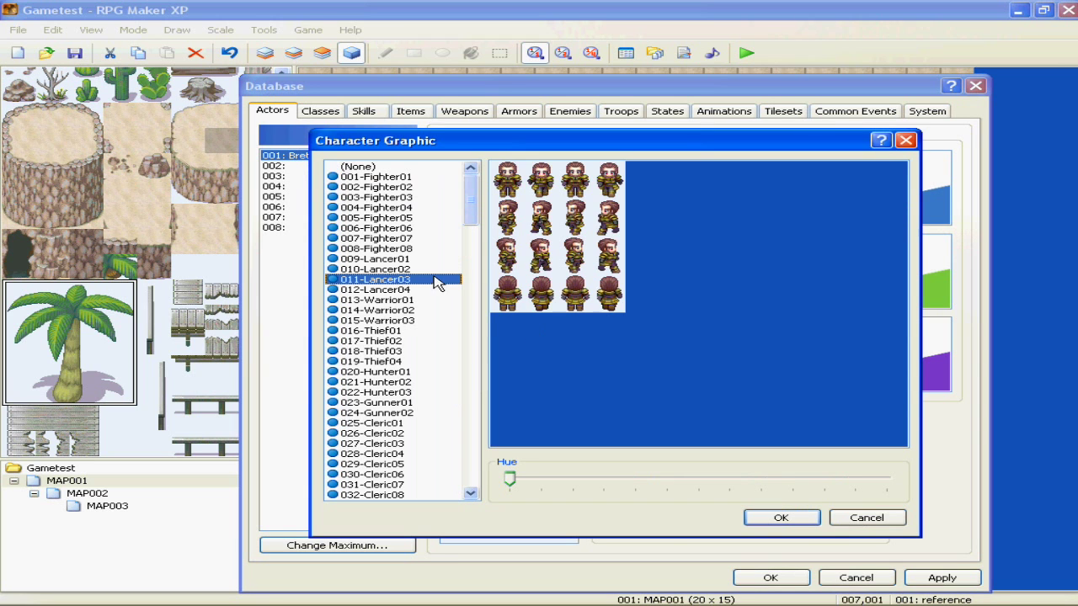
key("Up")
key("Up")
left_click_drag(471, 213, 470, 276)
left_click(423, 308)
left_click(413, 249)
left_click(436, 188)
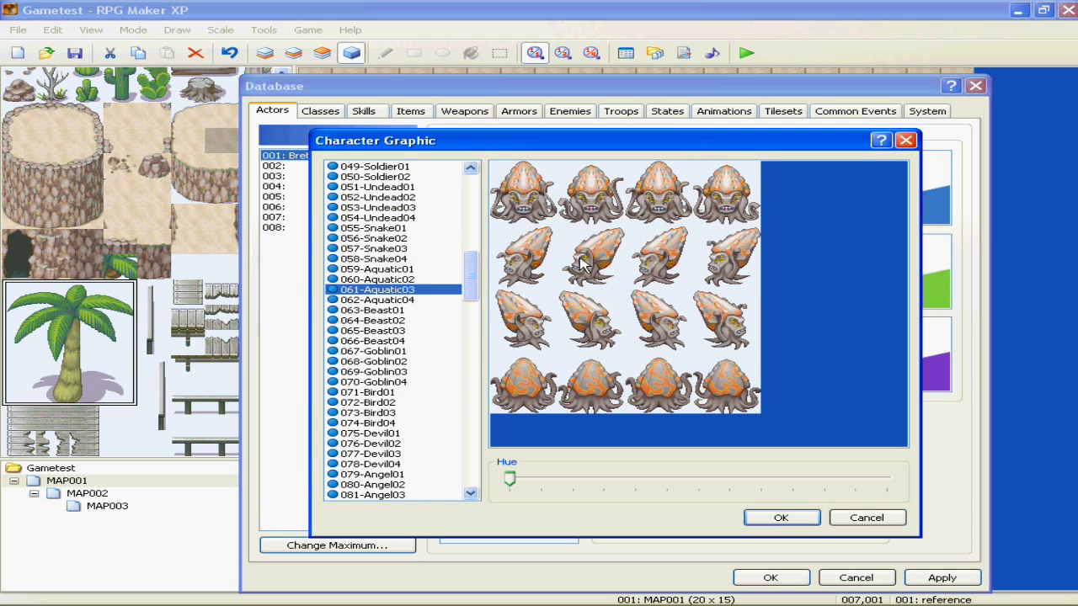
left_click(791, 517)
- Open the battler graphic chooser and preview monster battlers up to 090-Monster04
double_click(492, 480)
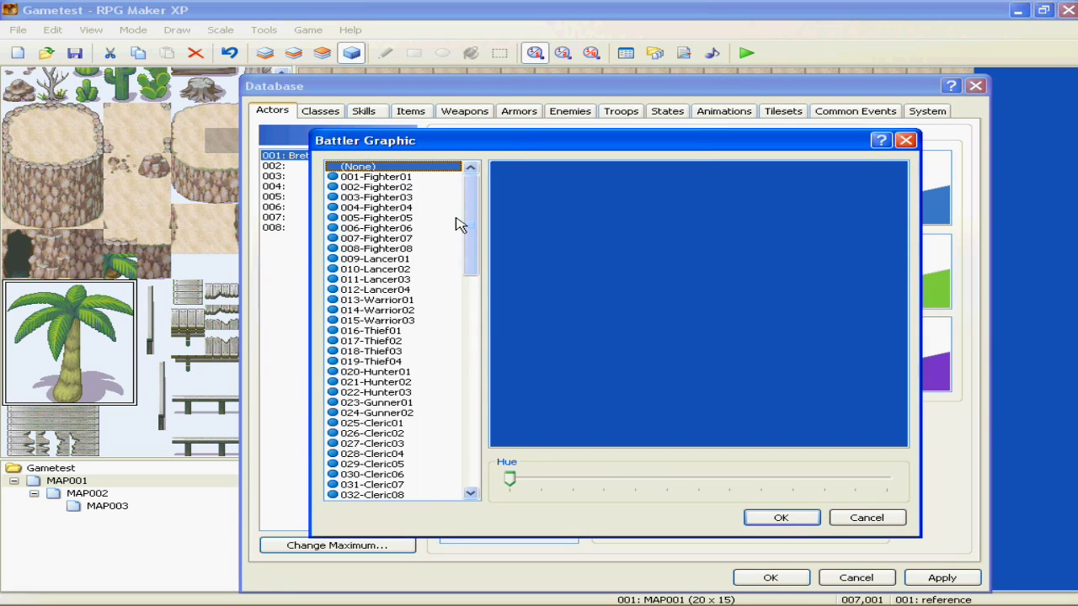
left_click_drag(466, 231, 472, 484)
left_click(865, 518)
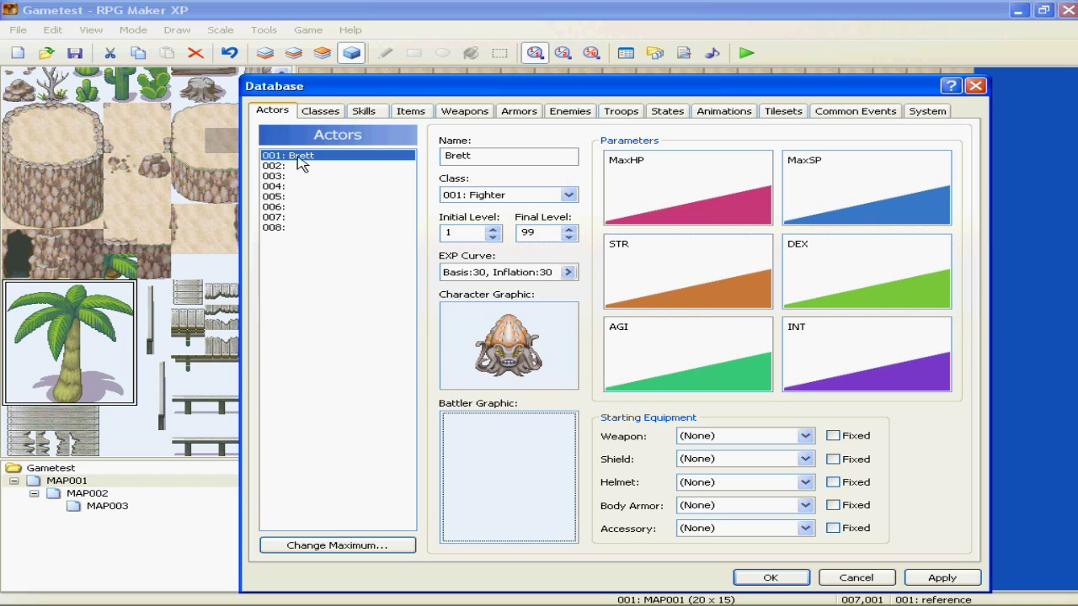
double_click(514, 458)
left_click_drag(469, 235, 479, 446)
left_click(392, 361)
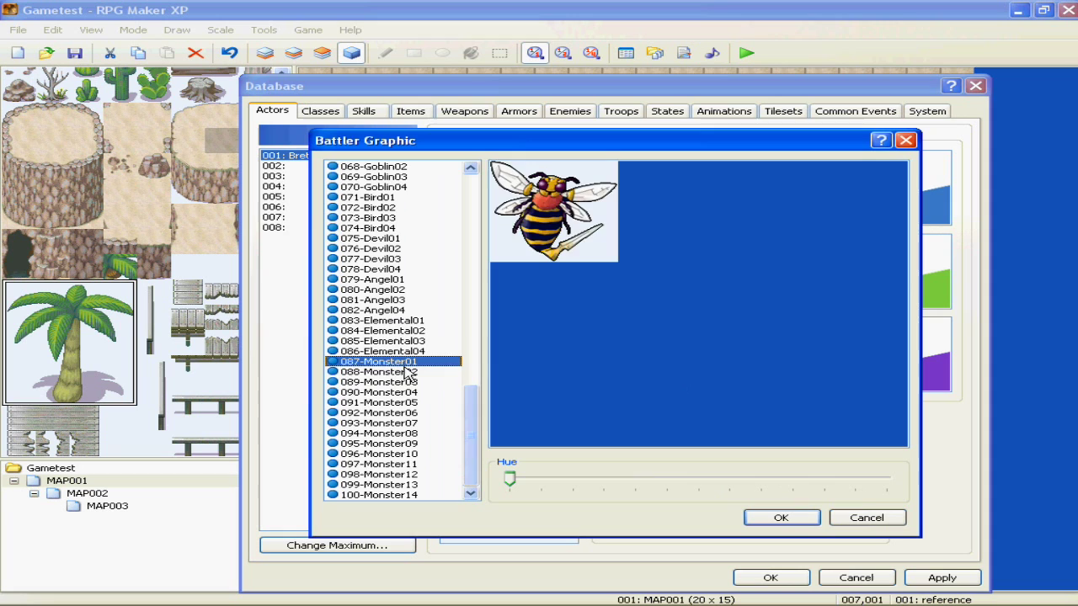
left_click(404, 372)
left_click(406, 382)
left_click(411, 392)
- Browse the monster, angel, devil and beast battlers, then assign the Aquatic squid battler
key("Down")
key("Down")
key("Down")
key("Down")
key("Down")
key("Down")
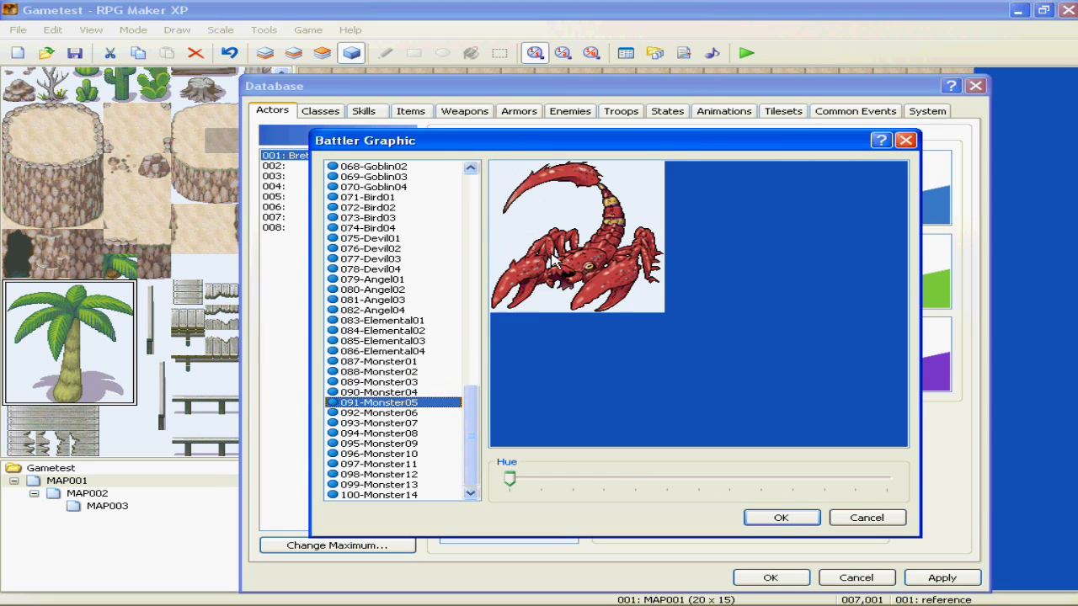
key("Down")
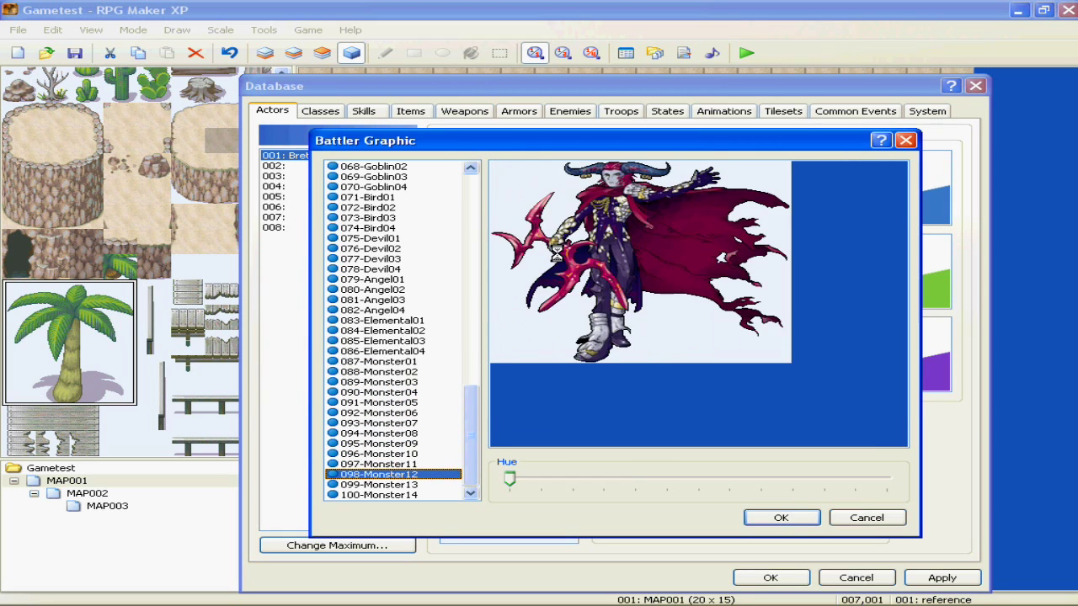
key("Down")
key("Down")
key("Down")
key("Up")
key("Up")
key("Up")
key("Up")
key("Up")
key("Up")
key("Up")
key("Up")
key("Up")
key("Up")
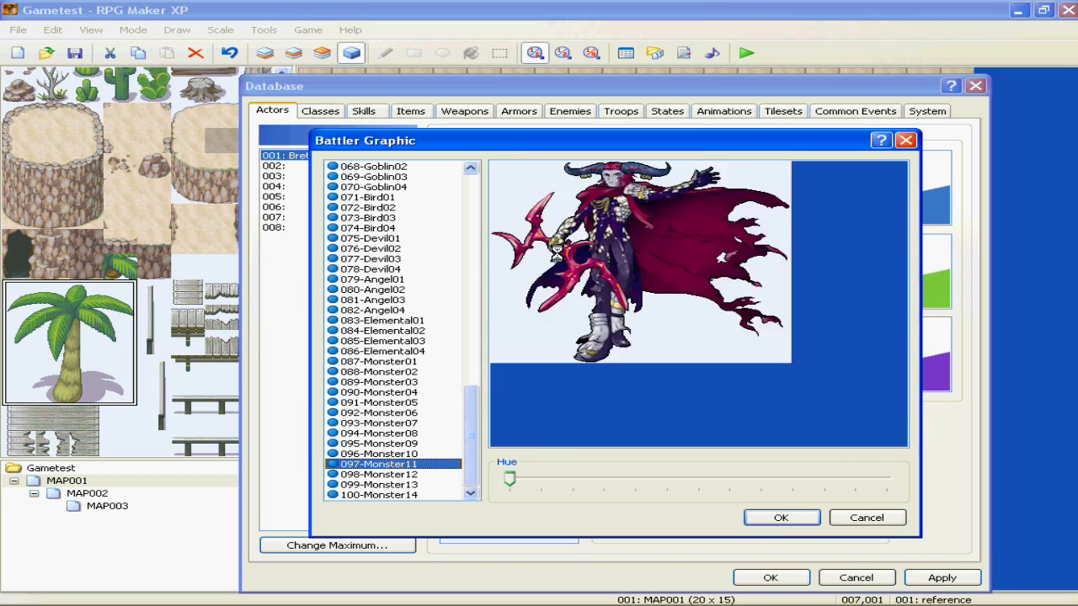
key("Up")
key("Up")
key("Up")
key("Up")
key("Up")
key("Up")
key("Up")
key("Up")
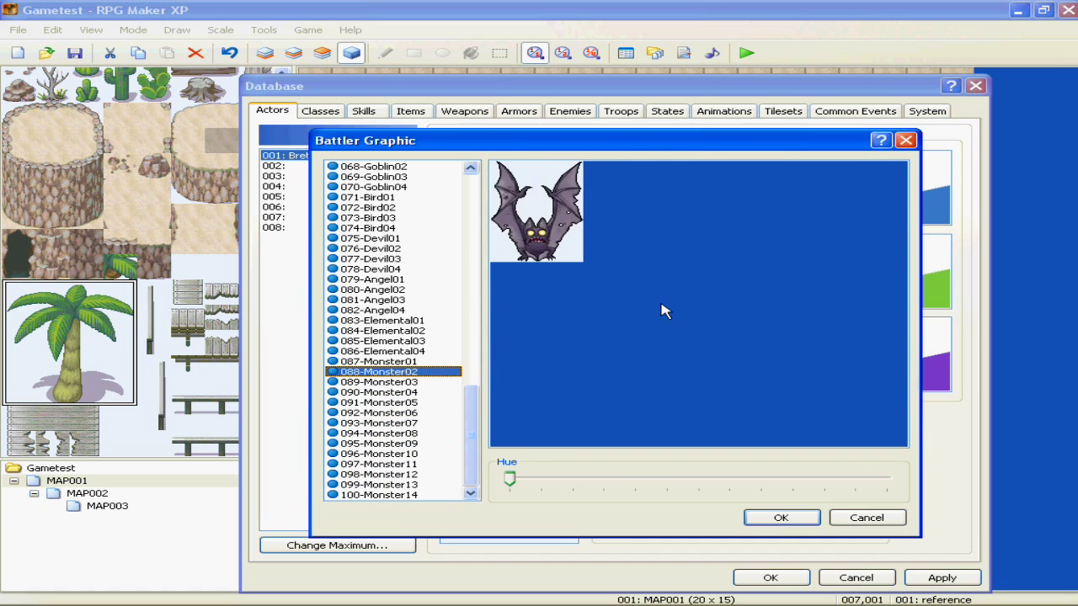
key("Up")
key("Up")
key("Up")
key("Up")
key("Up")
key("Up")
key("Up")
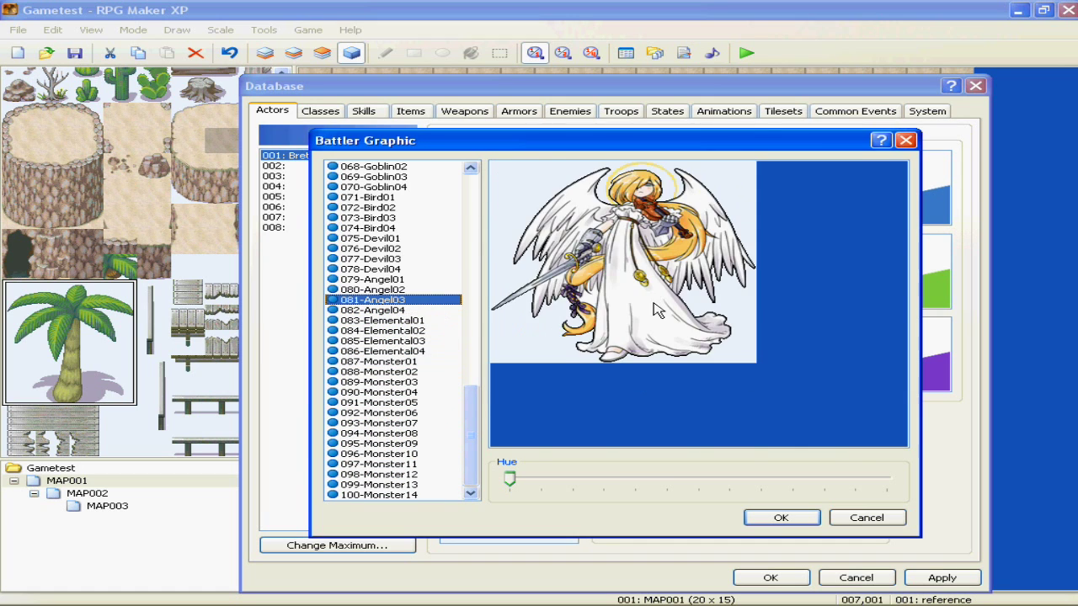
key("Up")
key("Up")
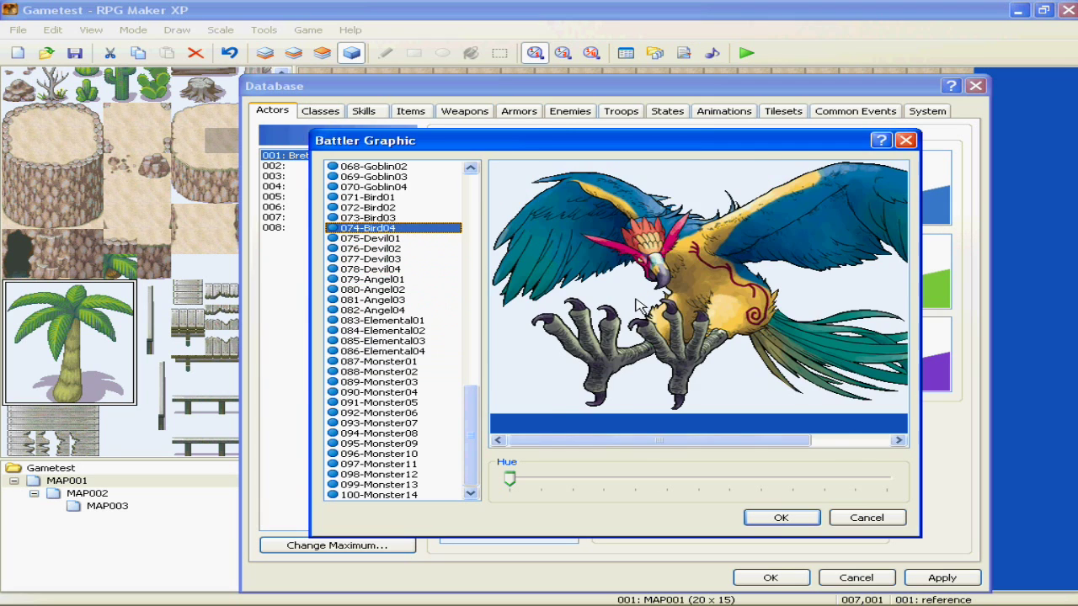
left_click_drag(602, 140, 561, 154)
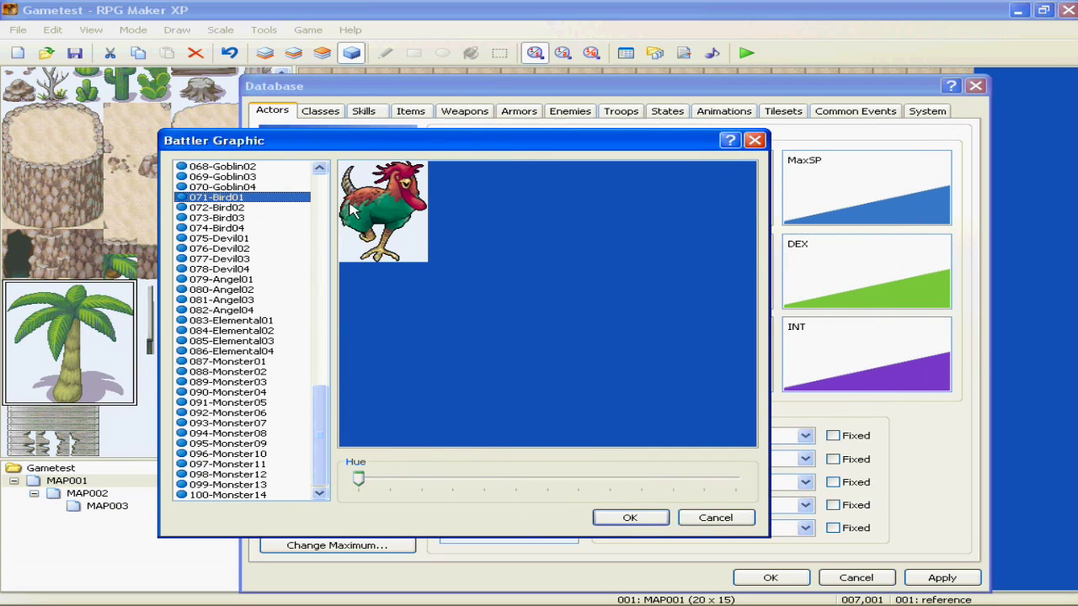
key("Up")
key("Up")
key("Up")
key("Up")
key("Up")
key("Up")
key("Up")
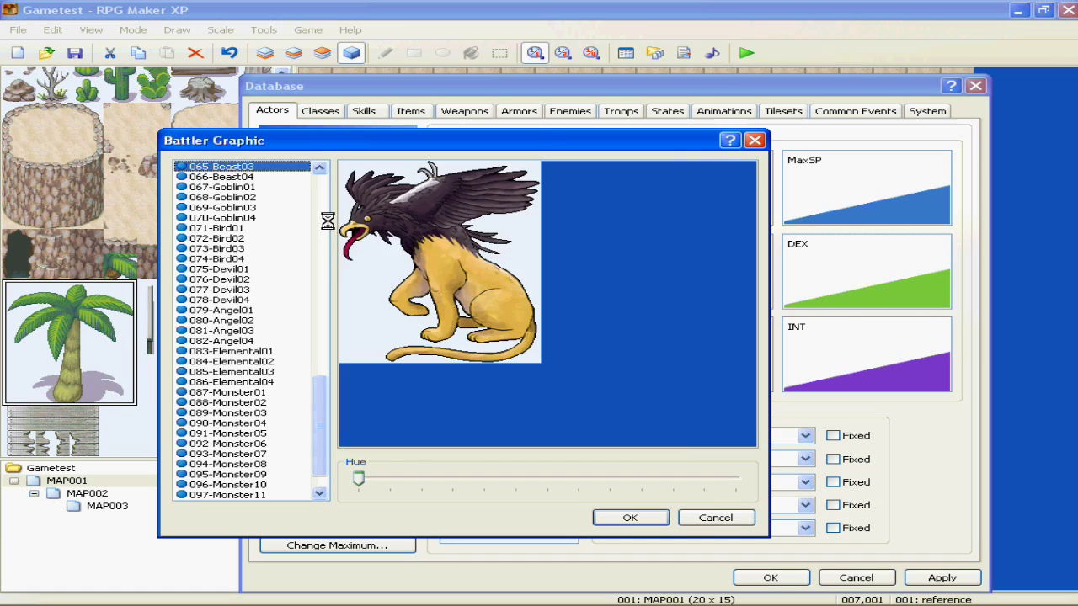
key("Up")
key("Up")
key("Up")
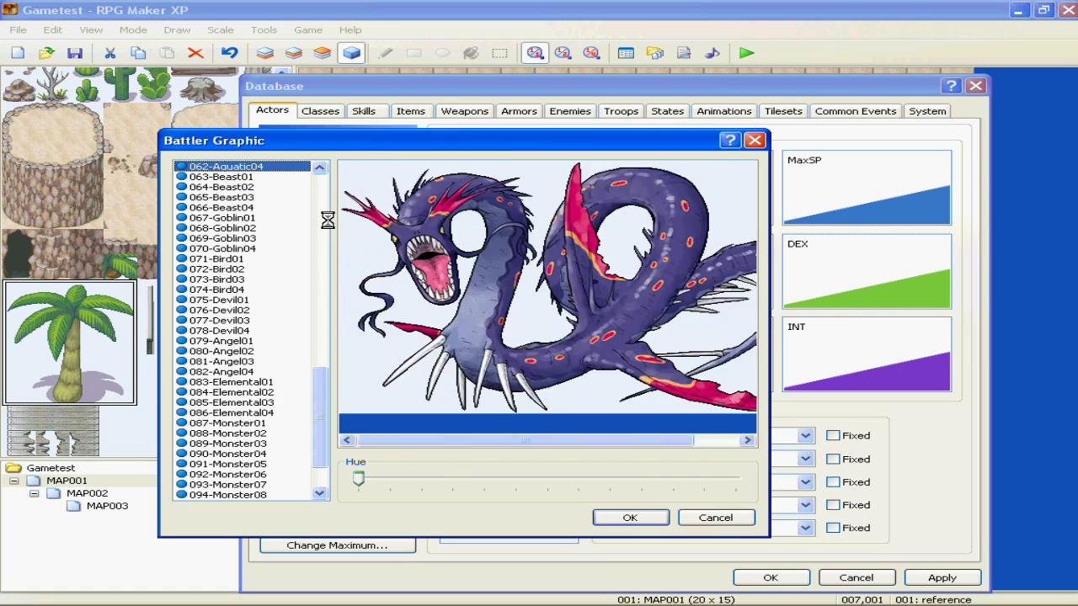
left_click(624, 517)
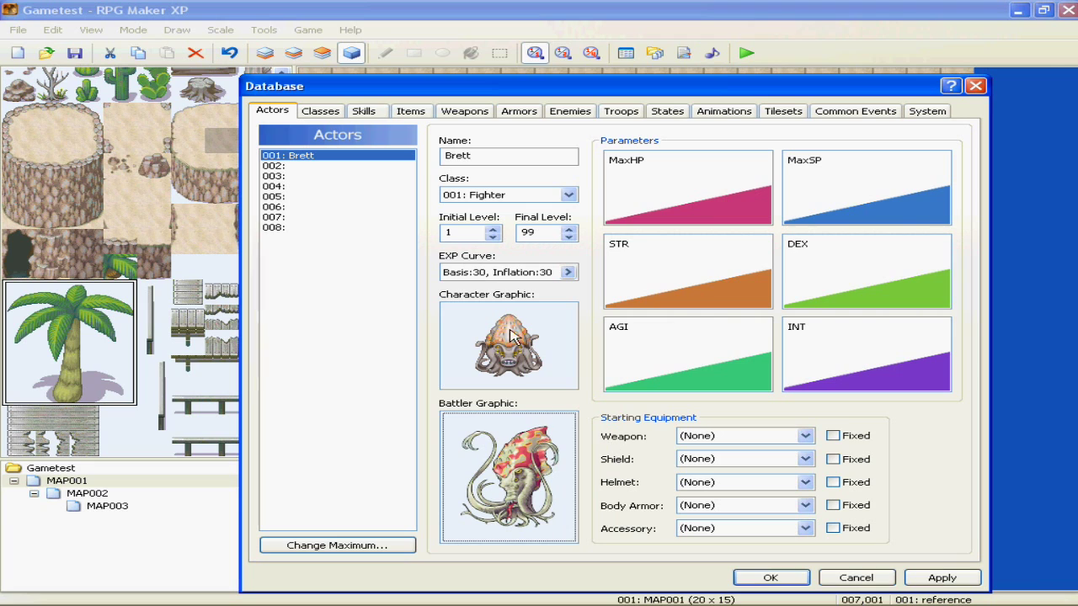
double_click(691, 183)
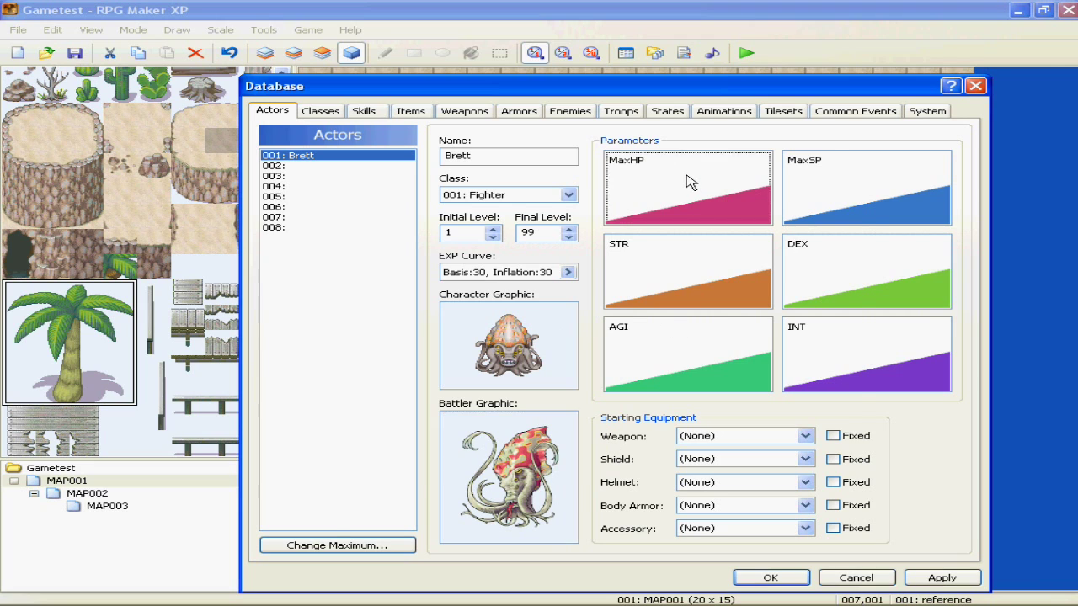
mouse_move(639, 418)
left_mouse_down()
mouse_move(630, 351)
mouse_move(613, 330)
mouse_move(516, 310)
mouse_move(456, 312)
mouse_move(394, 351)
left_mouse_up()
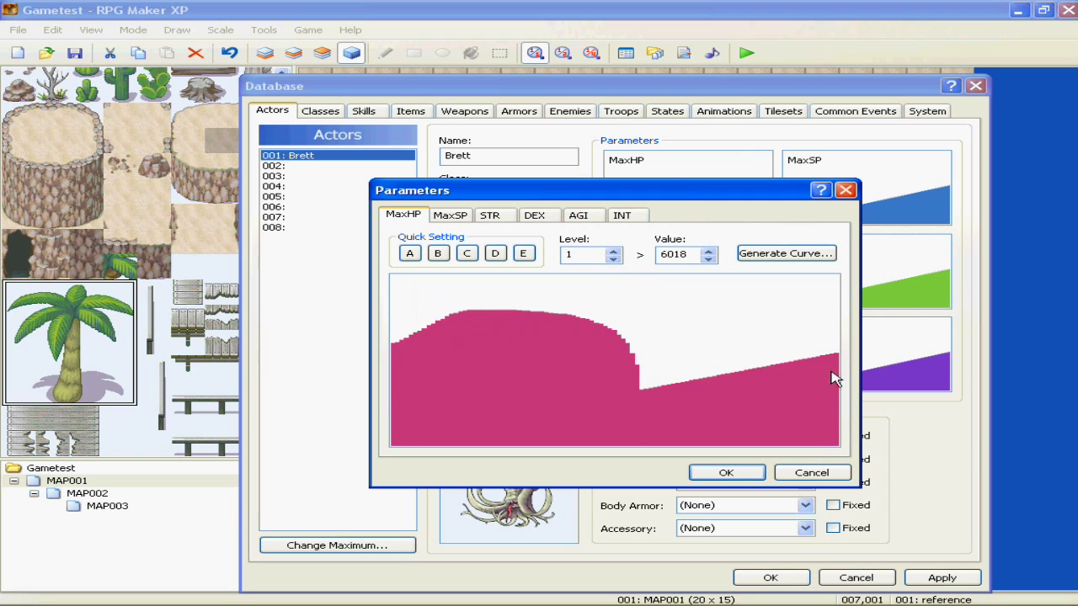
mouse_move(833, 378)
left_mouse_down()
mouse_move(638, 277)
mouse_move(538, 293)
left_mouse_up()
left_click(749, 469)
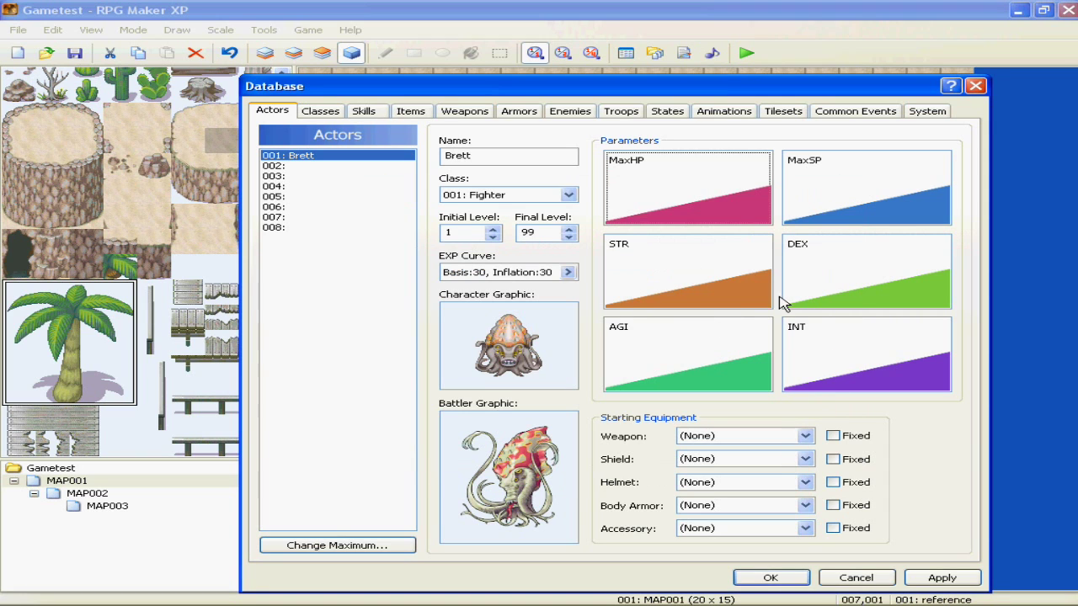
double_click(637, 304)
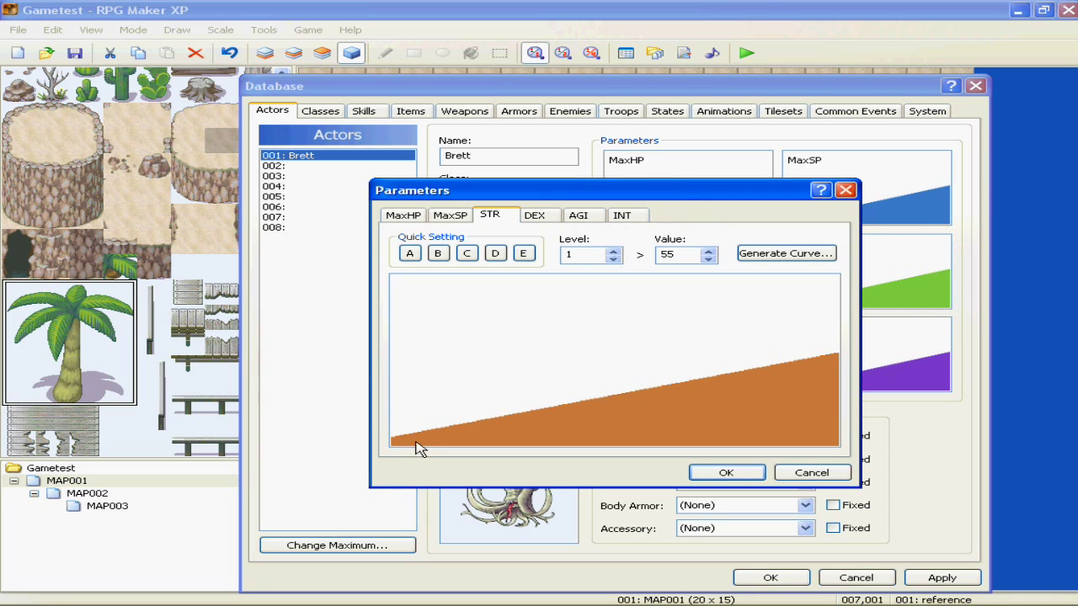
mouse_move(423, 447)
left_mouse_down()
mouse_move(559, 407)
mouse_move(837, 363)
left_mouse_up()
left_click(810, 473)
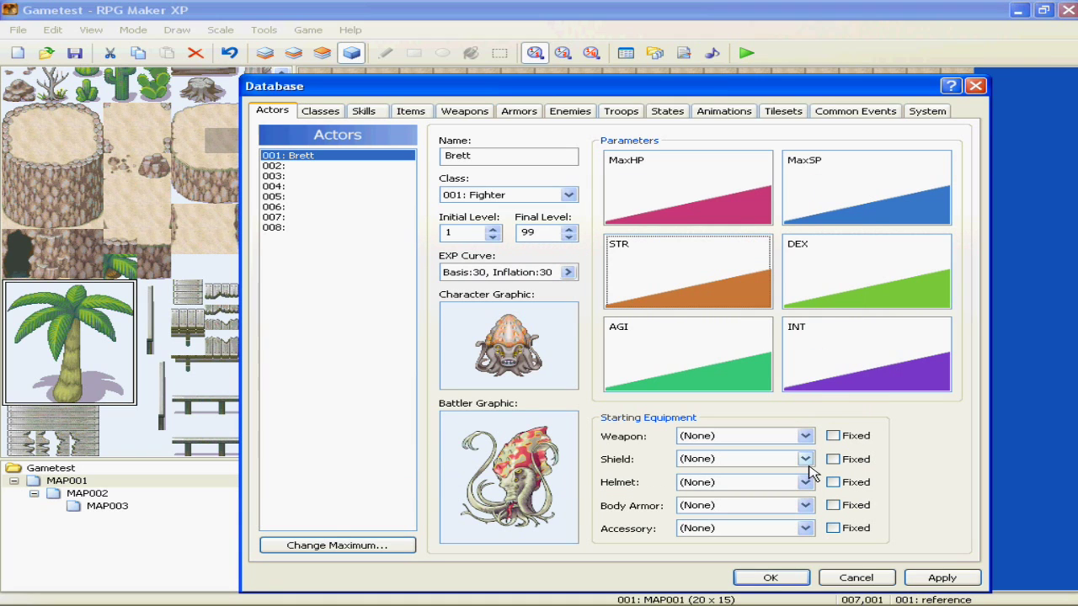
left_click(569, 196)
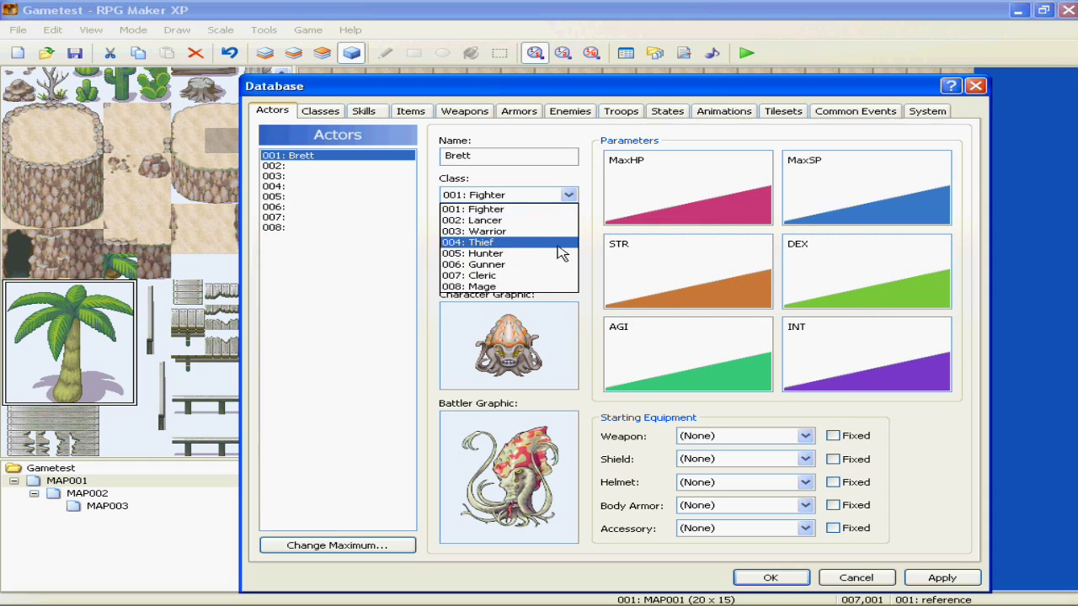
left_click(590, 284)
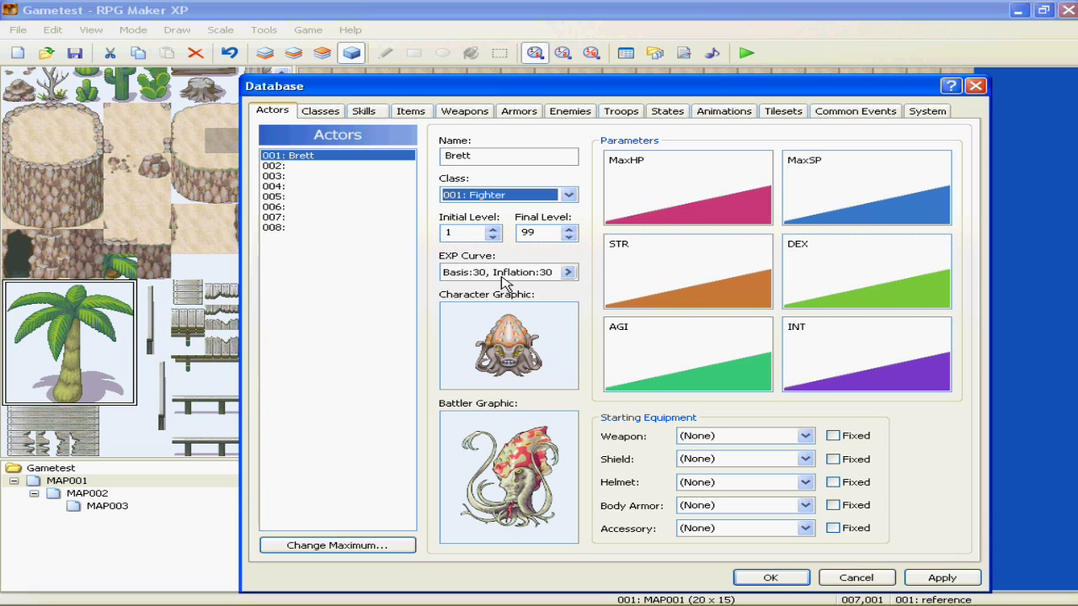
left_click(751, 436)
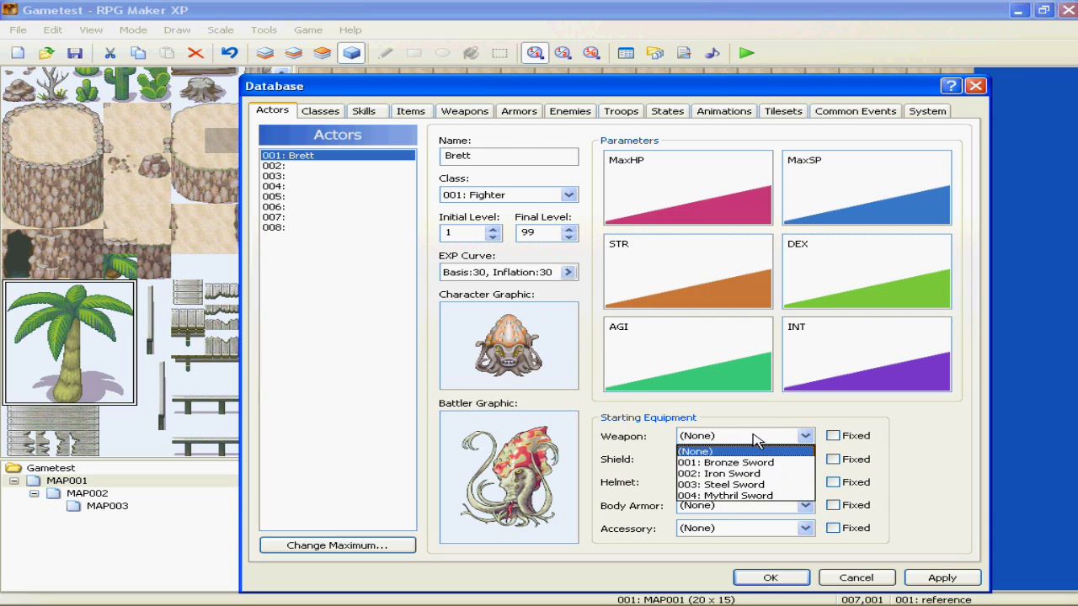
left_click(665, 478)
- Raise the class maximum to 9 and name the new class 009 AwesomeBadass
left_click(326, 117)
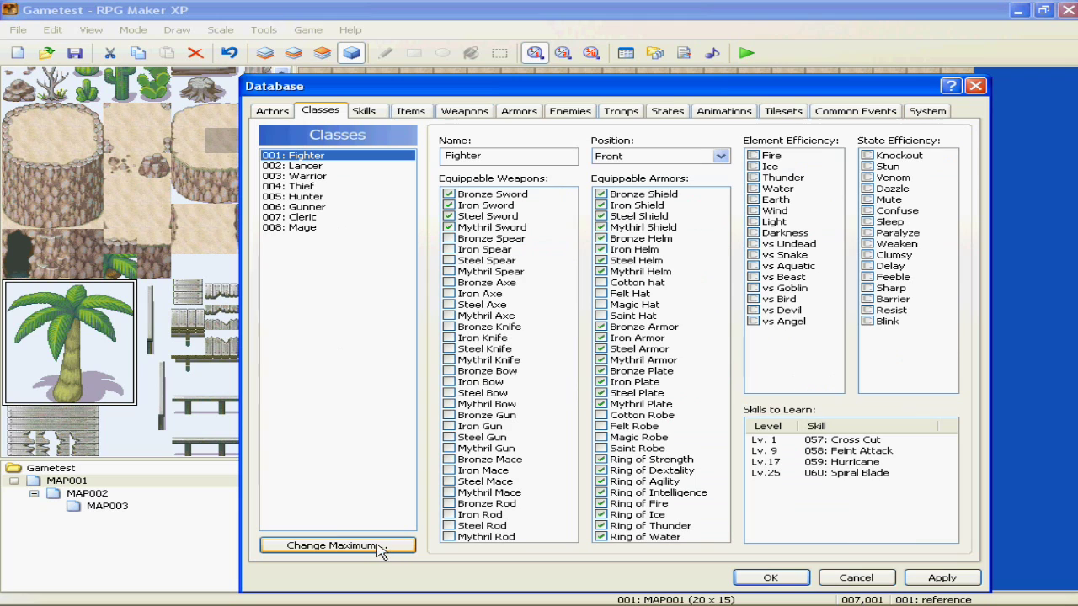
left_click(304, 166)
left_click(303, 196)
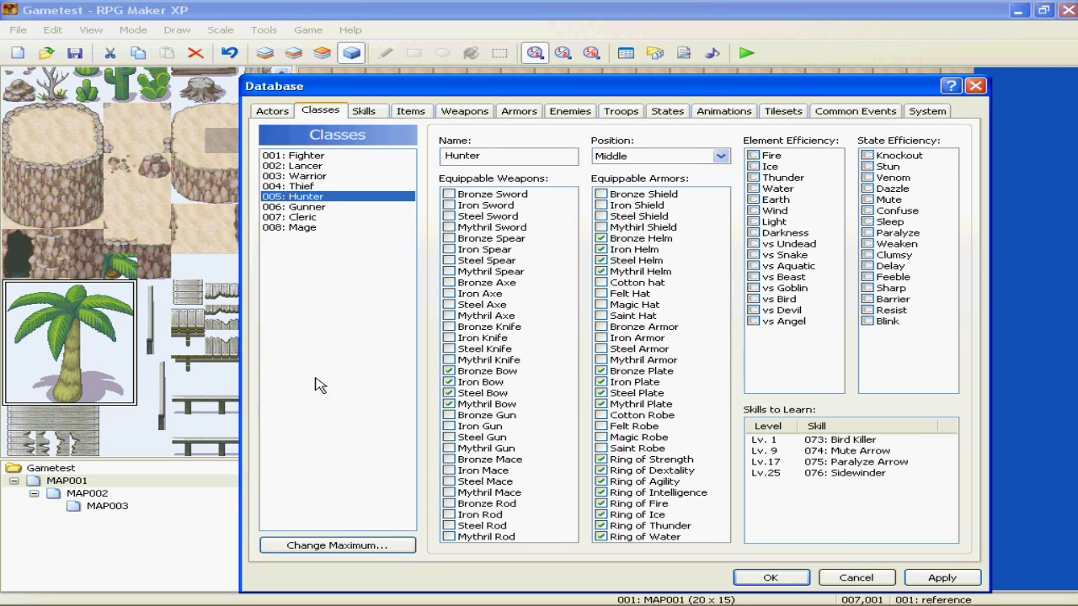
left_click(337, 545)
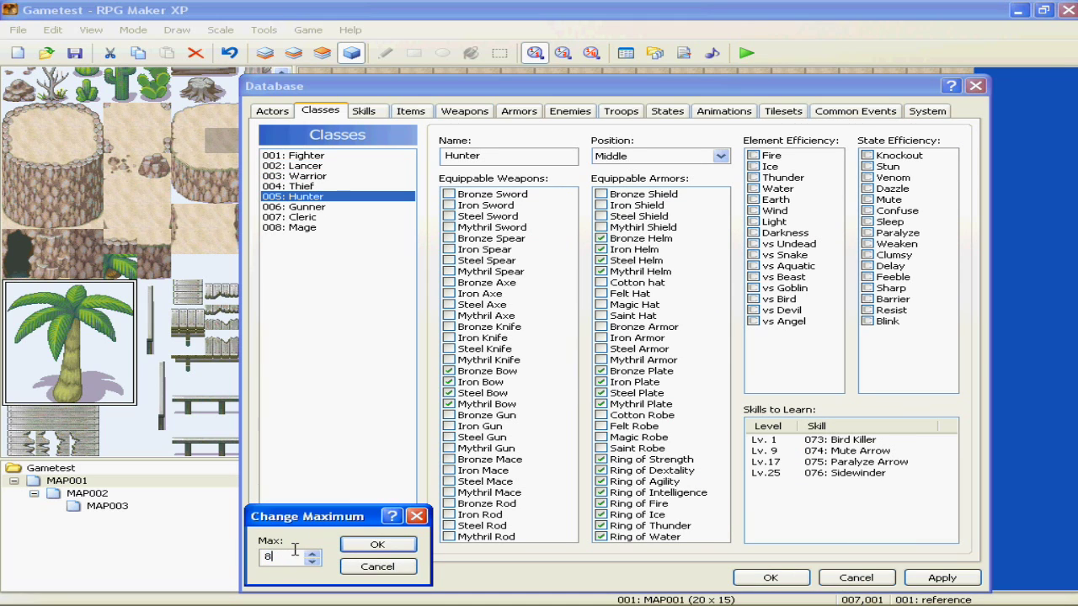
key("Up")
key("Return")
left_click(362, 237)
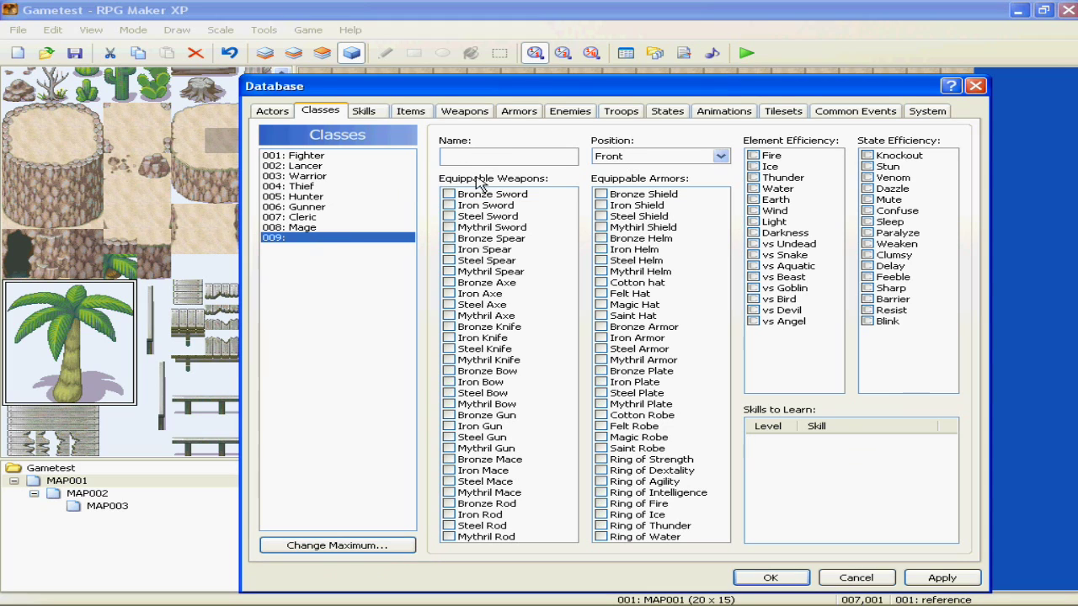
left_click(484, 154)
type("AwesomeBadass")
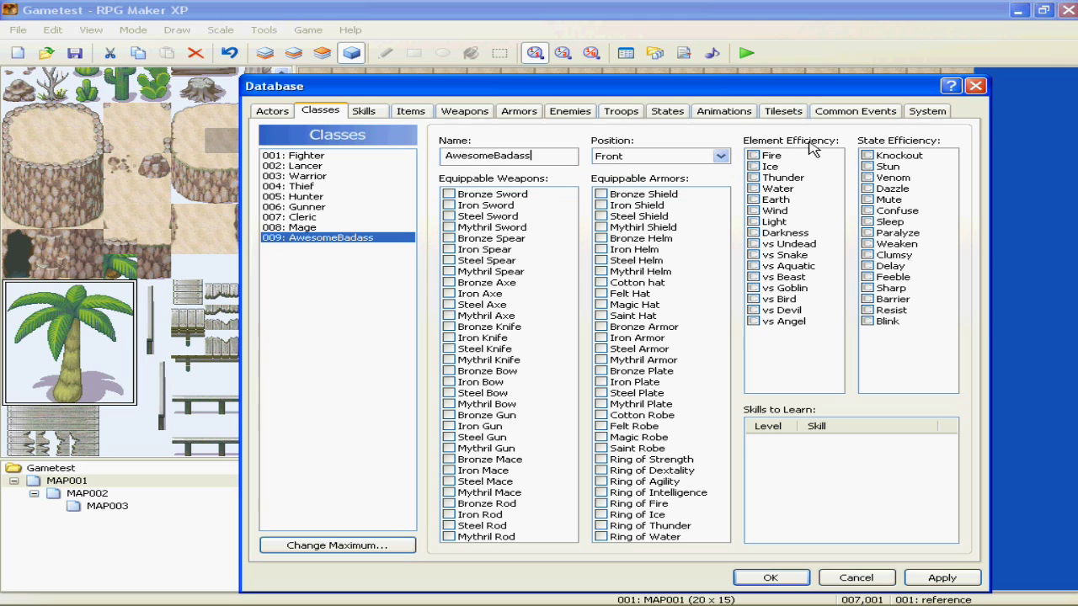
double_click(795, 454)
left_click(925, 477)
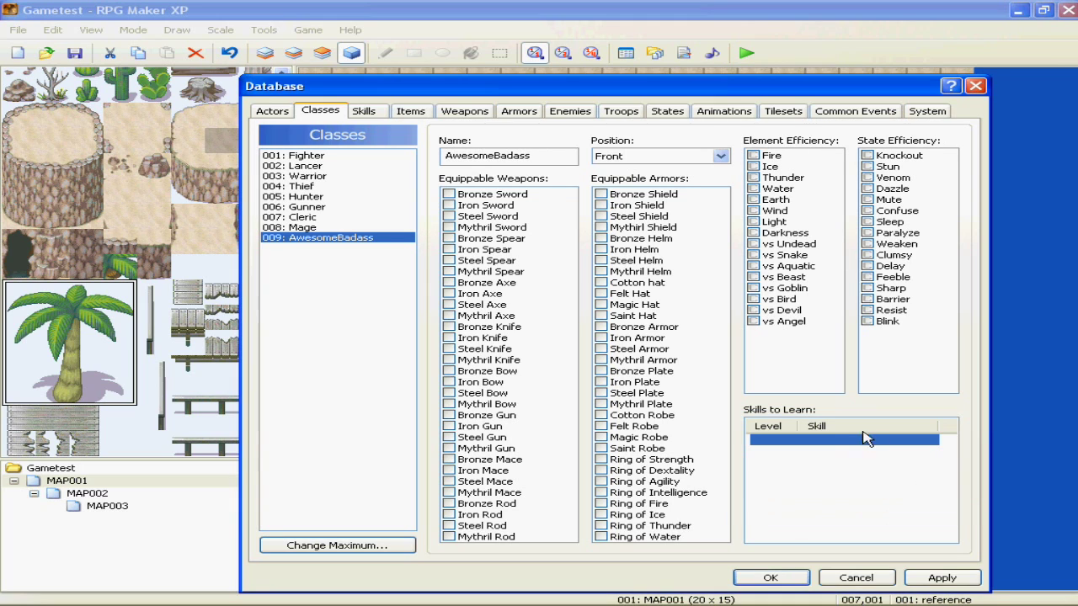
- Set Brett's class to 009: AwesomeBadass and apply the change
left_click(282, 111)
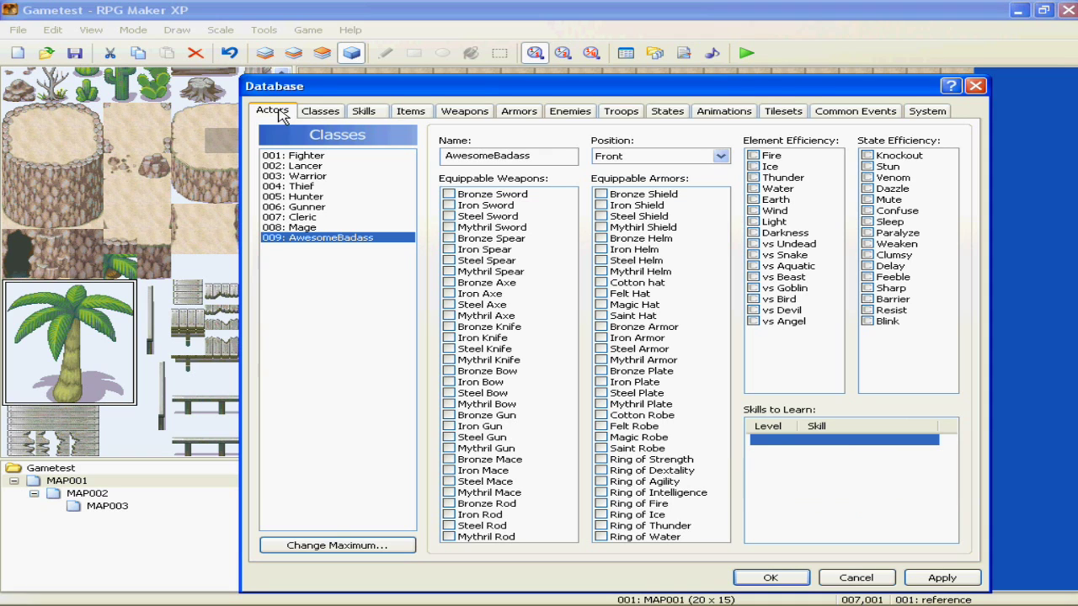
left_click(568, 195)
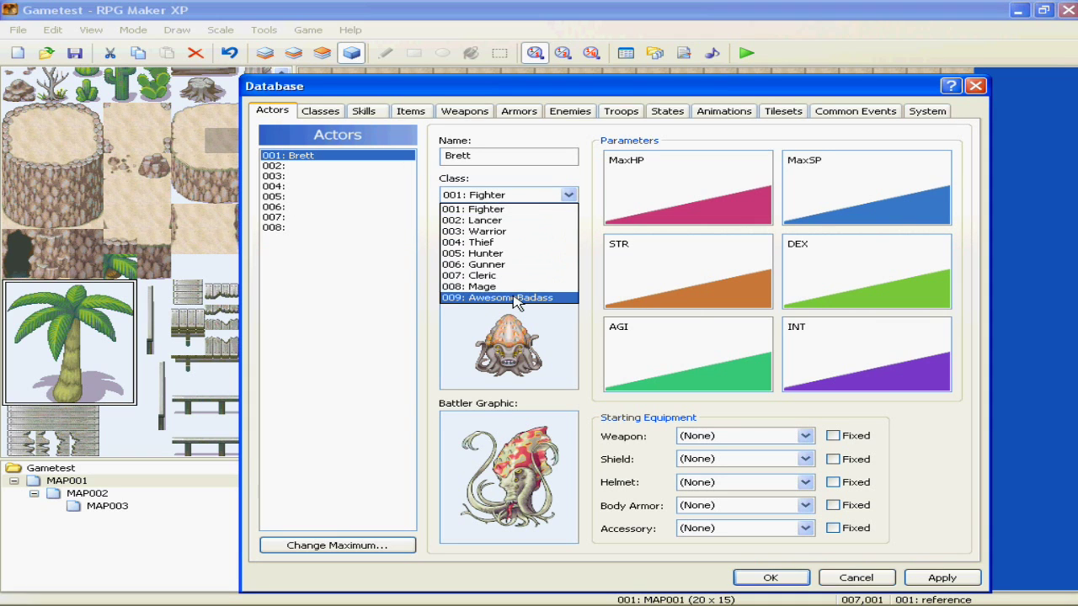
left_click(513, 298)
left_click(938, 579)
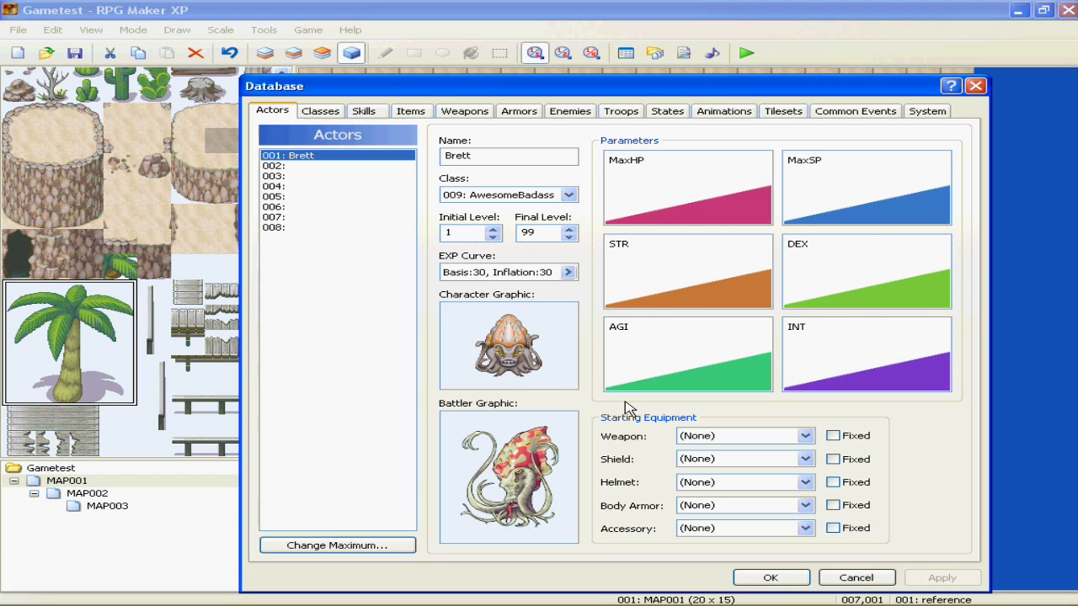
left_click(379, 119)
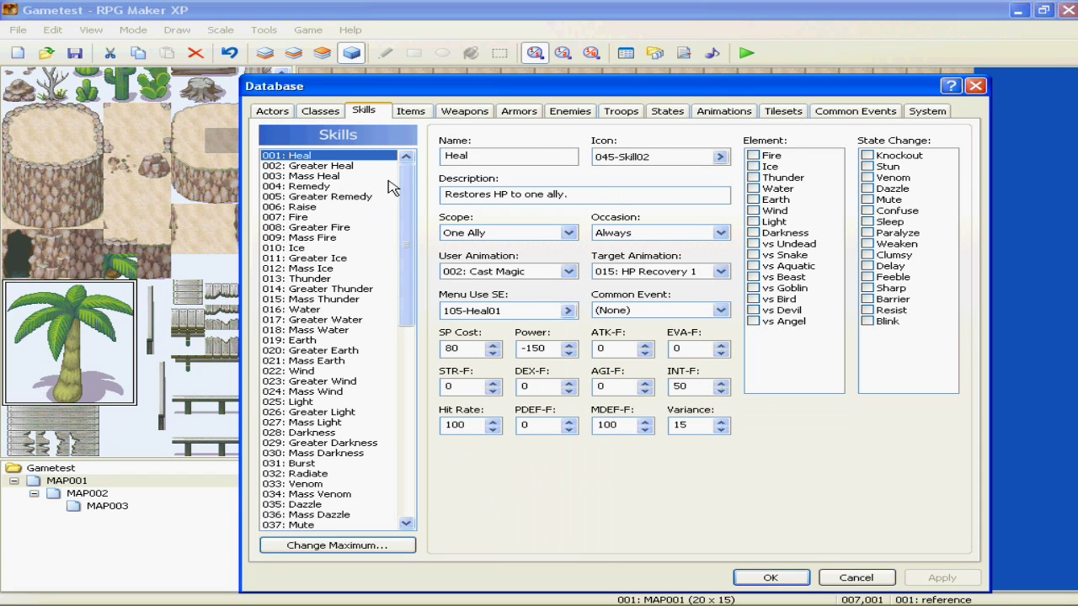
- Change the skill maximum to 81 and select the new blank skill 081
left_click_drag(406, 190, 406, 383)
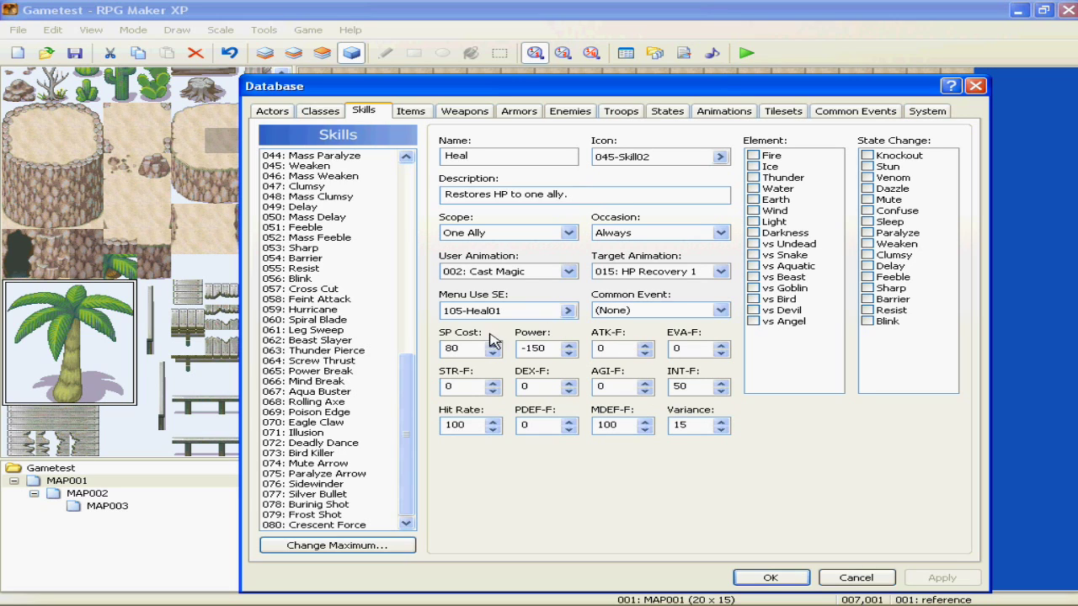
left_click(313, 546)
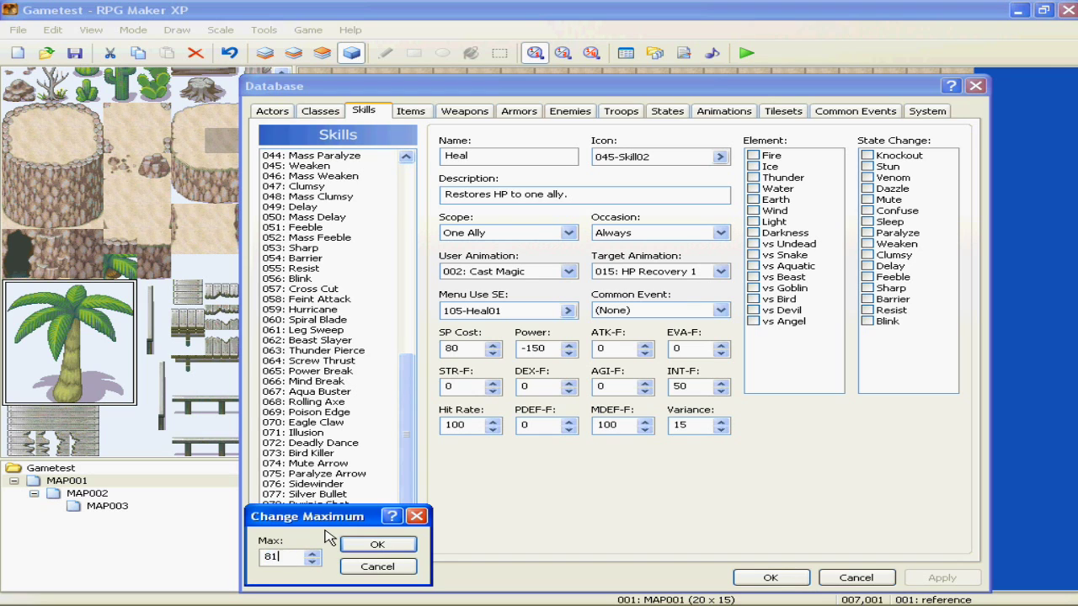
type("81")
key("Return")
left_click(320, 526)
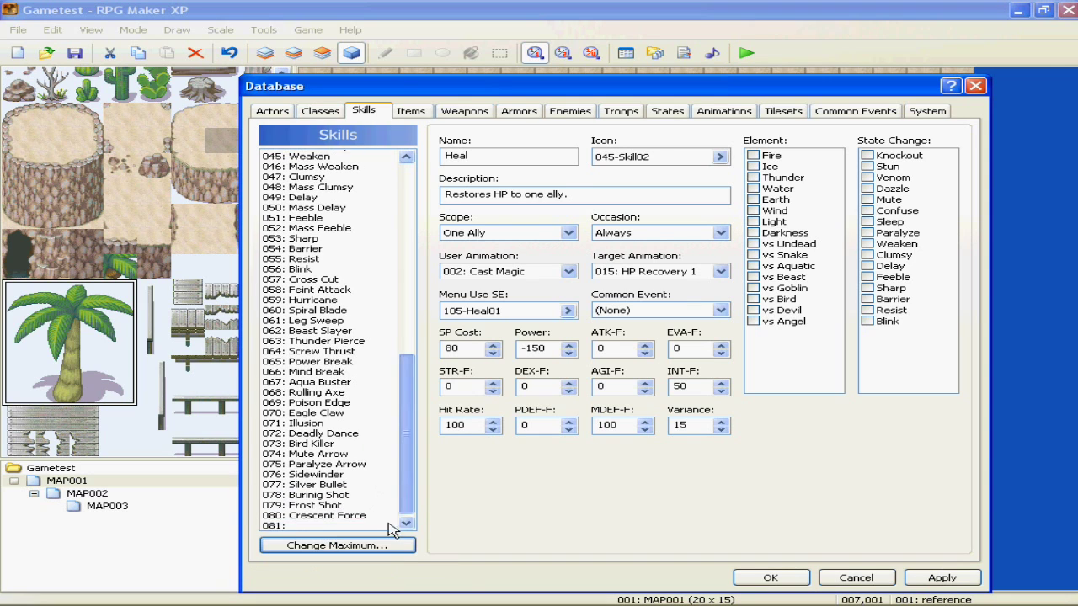
left_click(421, 118)
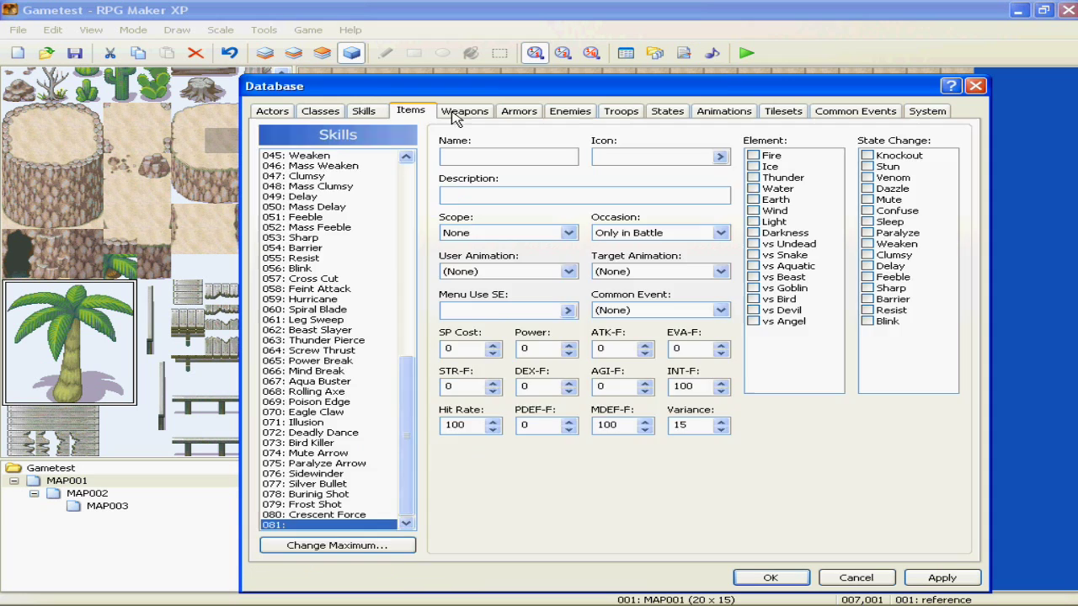
- Tour the Weapons through Common Events pages, then select the G currency term on the System page
left_click(456, 115)
left_click(517, 113)
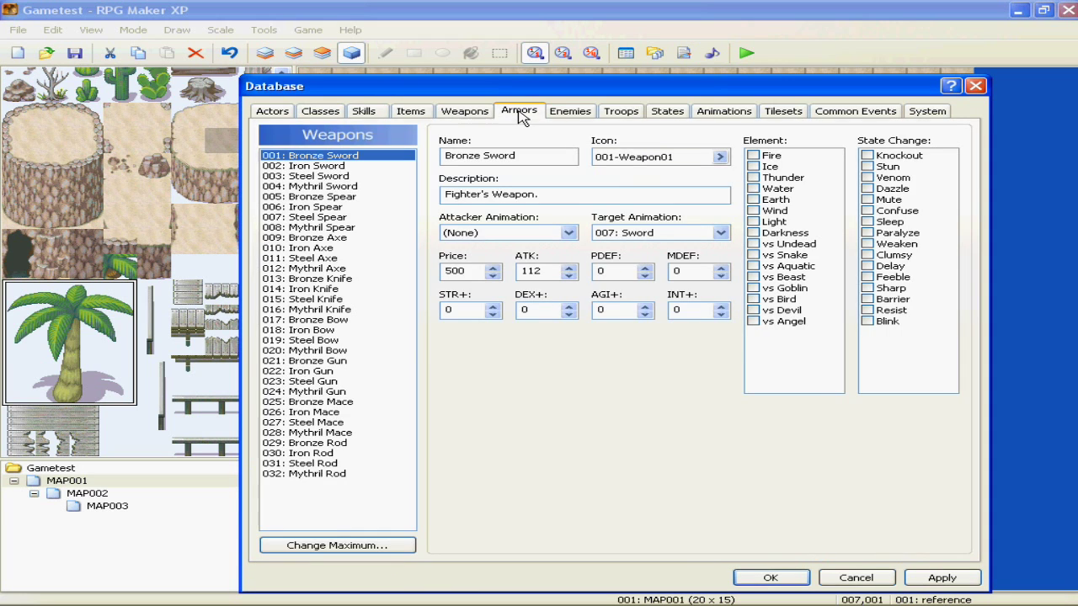
left_click(584, 118)
left_click(623, 114)
left_click(669, 114)
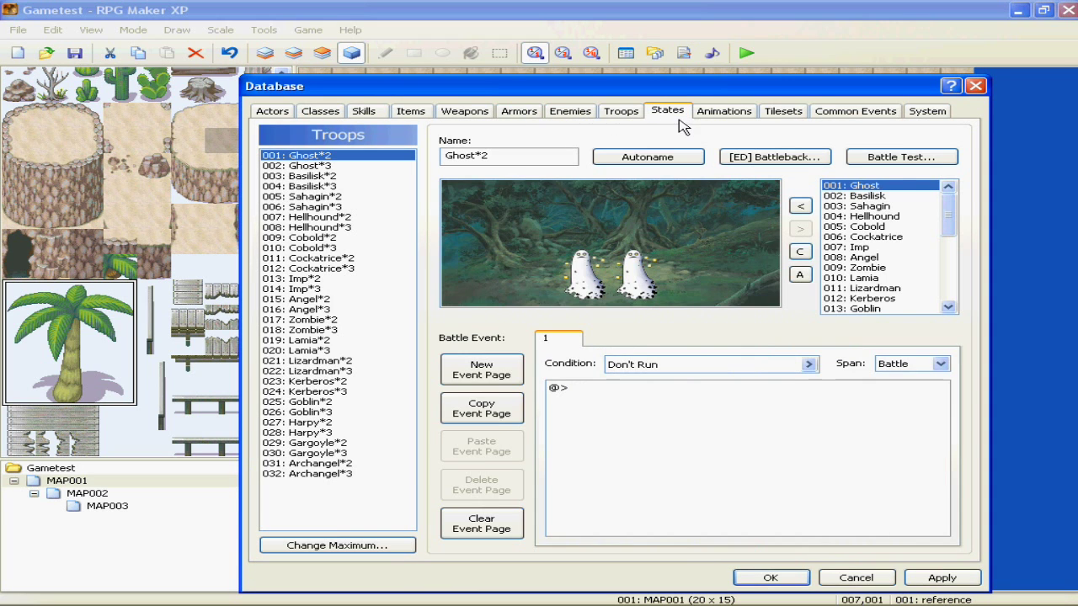
left_click(731, 116)
left_click(783, 115)
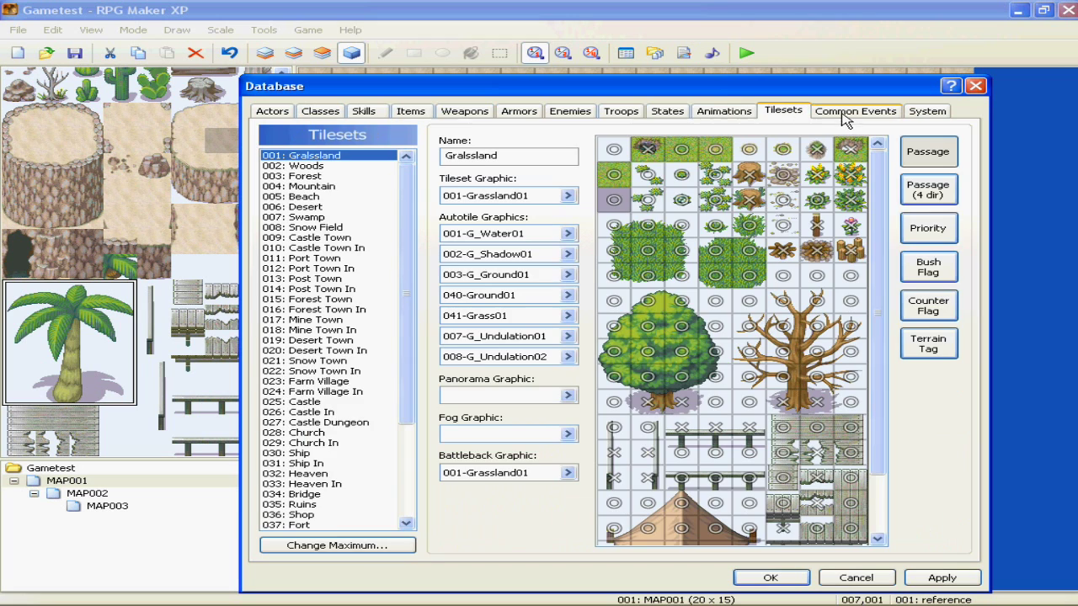
scroll(473, 187, "down", 4)
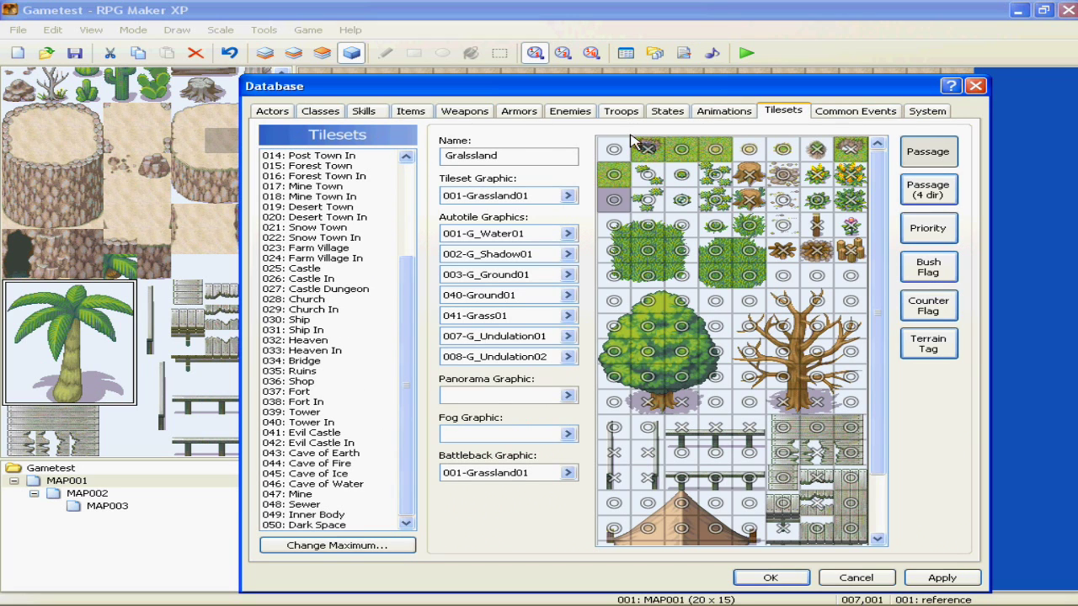
left_click(846, 112)
left_click(917, 112)
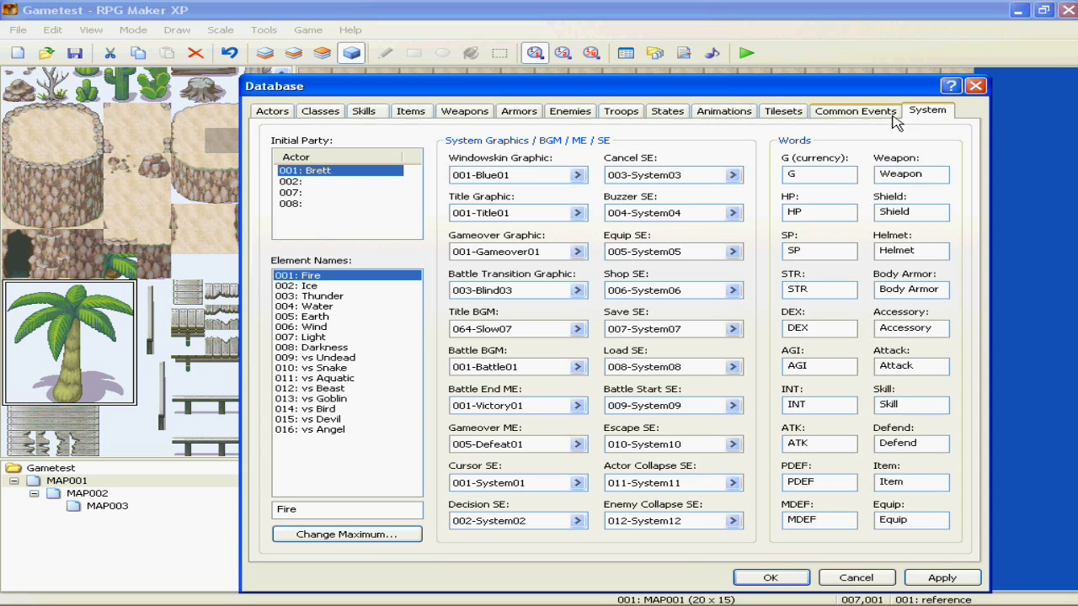
double_click(818, 174)
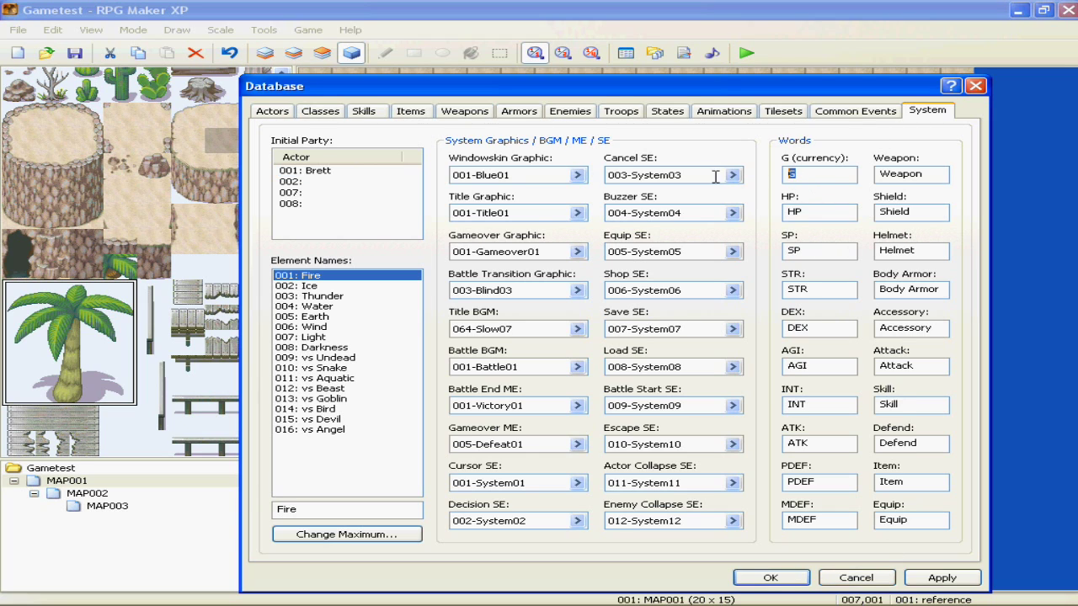
key("Tab")
key("Tab")
- Close the Database and browse the Materialbase's Autotiles, Battlebacks, Characters and BGM folders
left_click(855, 577)
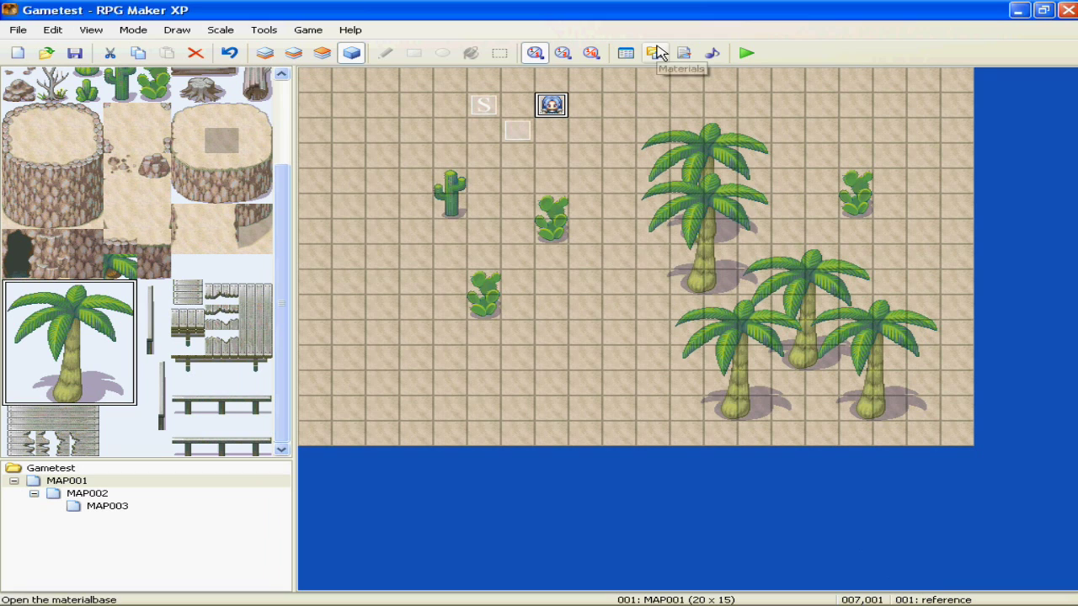
left_click(657, 53)
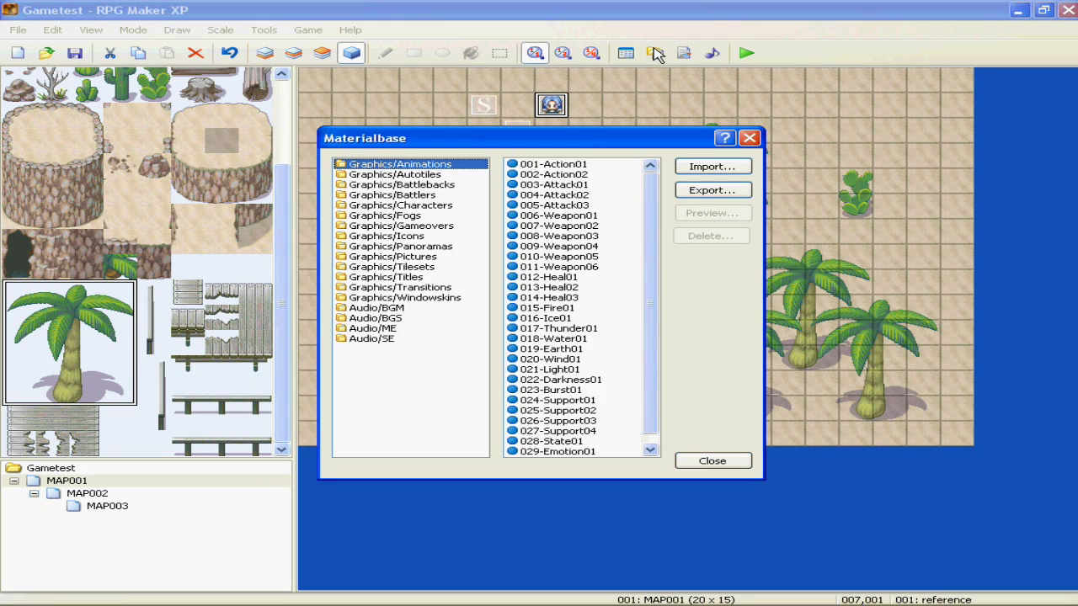
left_click(436, 174)
left_click(438, 185)
left_click(421, 205)
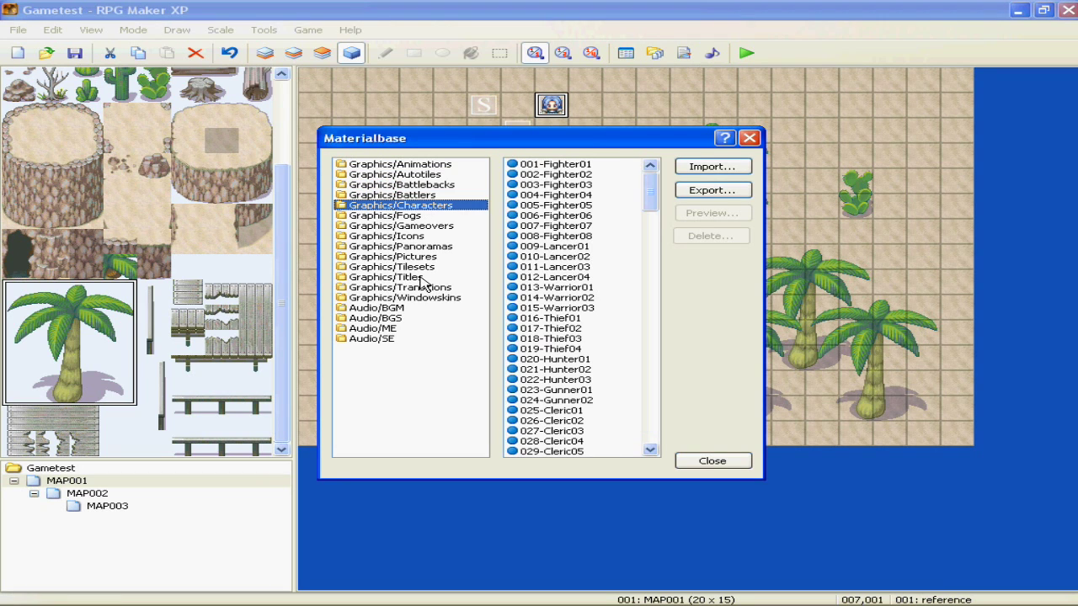
left_click(395, 308)
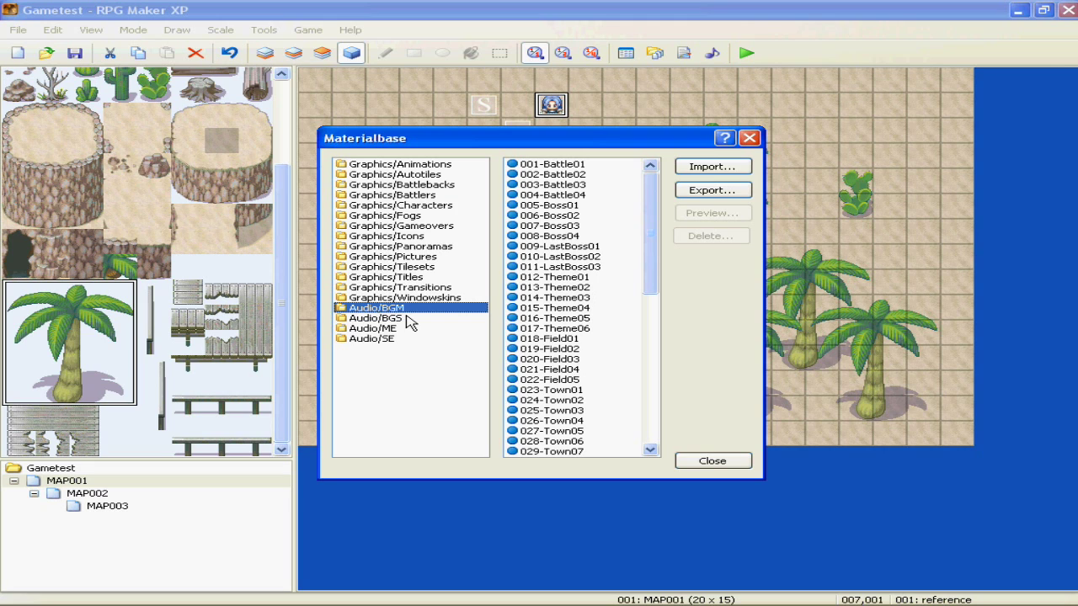
- Import Quiet Town from Desktop\RPGMXPImports into Audio/BGM, then close the Materialbase
left_click(712, 168)
left_click(320, 291)
double_click(409, 253)
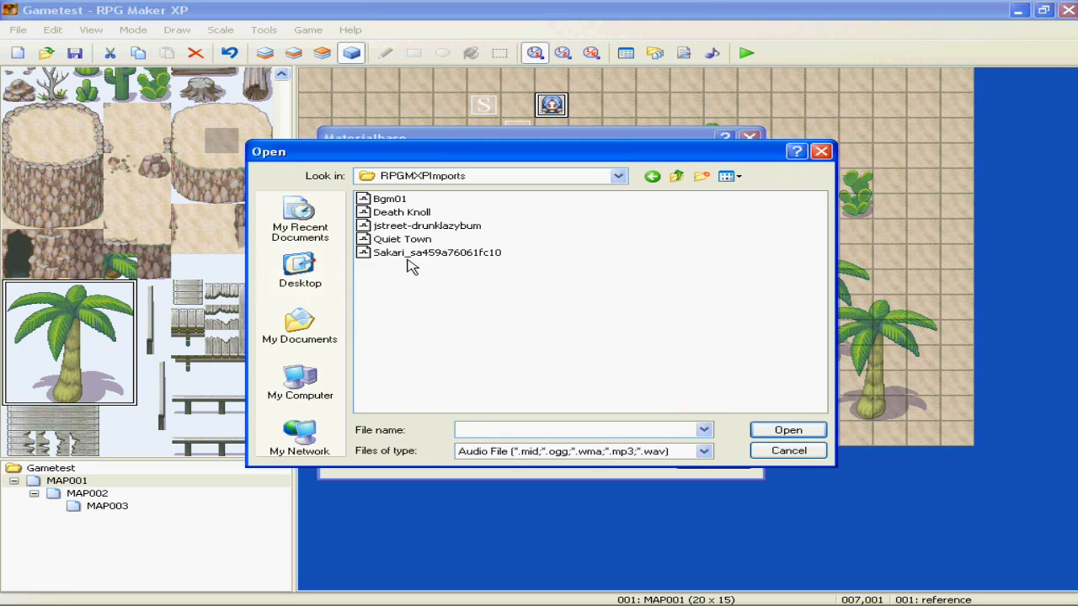
double_click(402, 240)
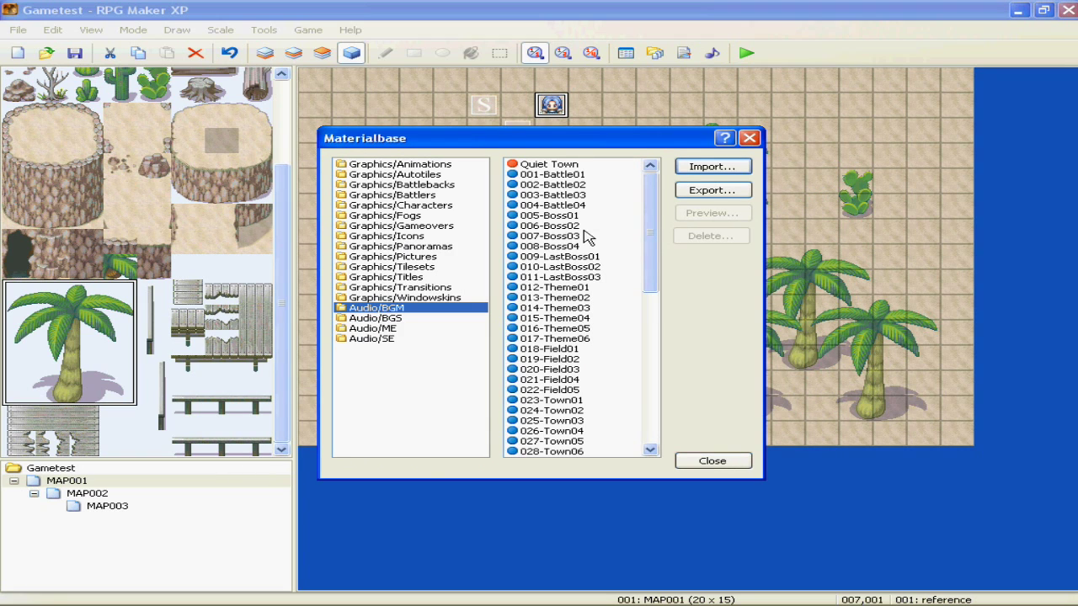
left_click(559, 166)
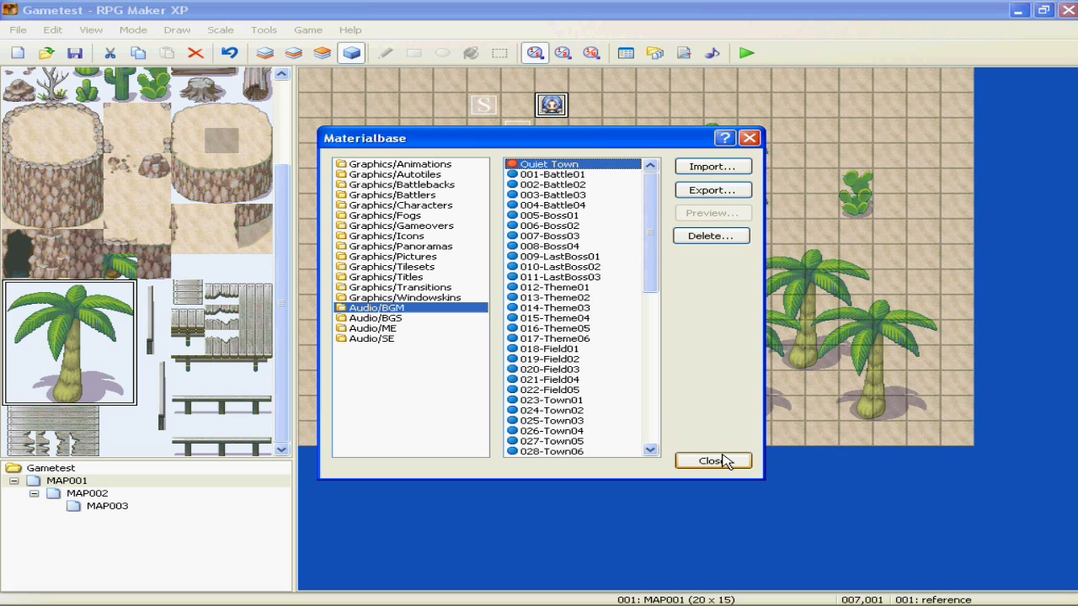
left_click(436, 267)
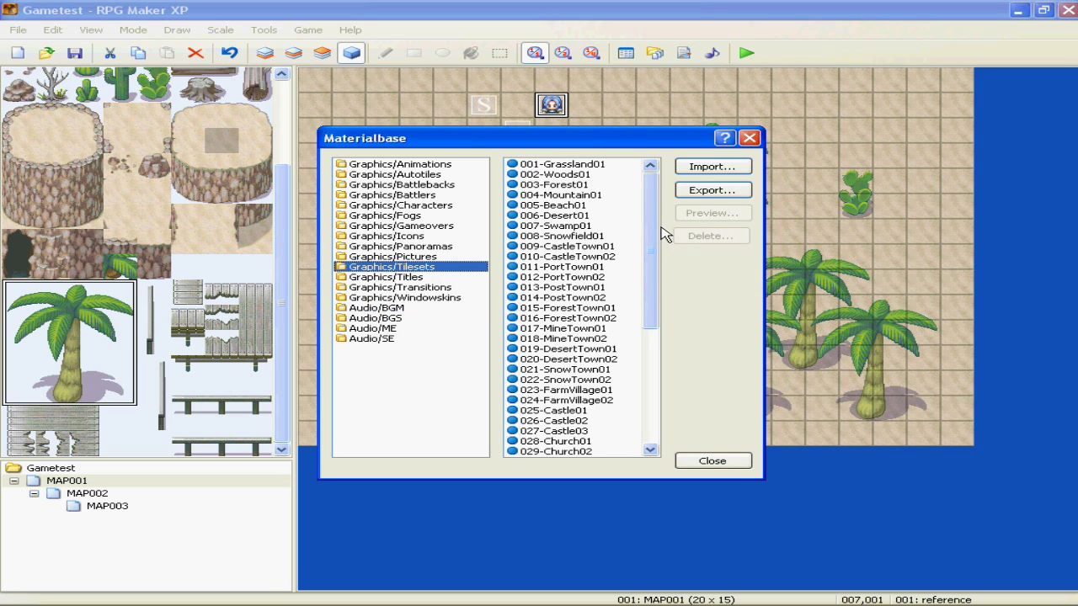
left_click(722, 461)
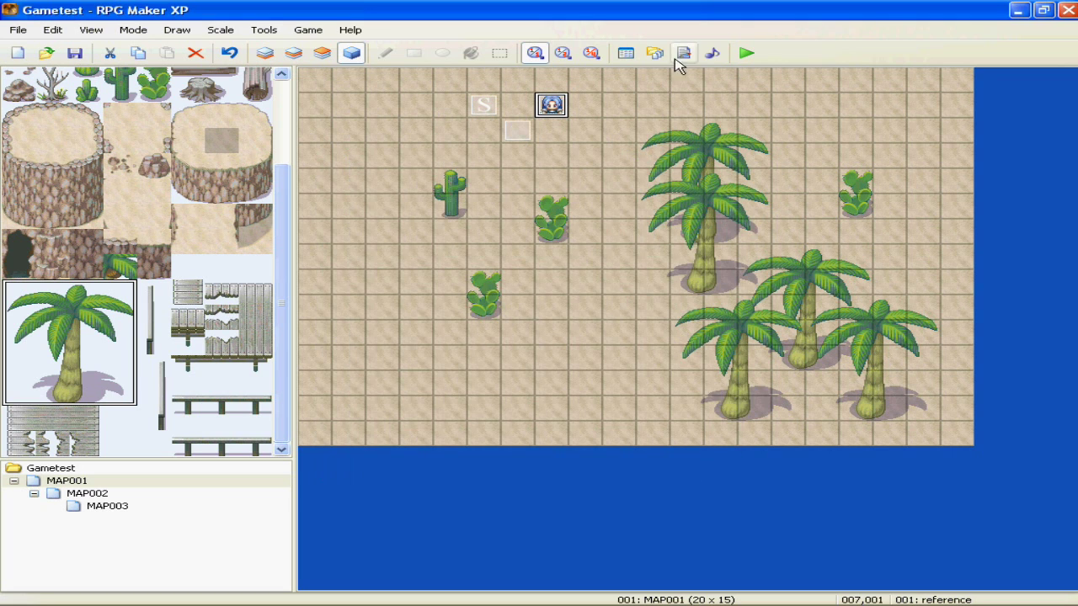
left_click(627, 55)
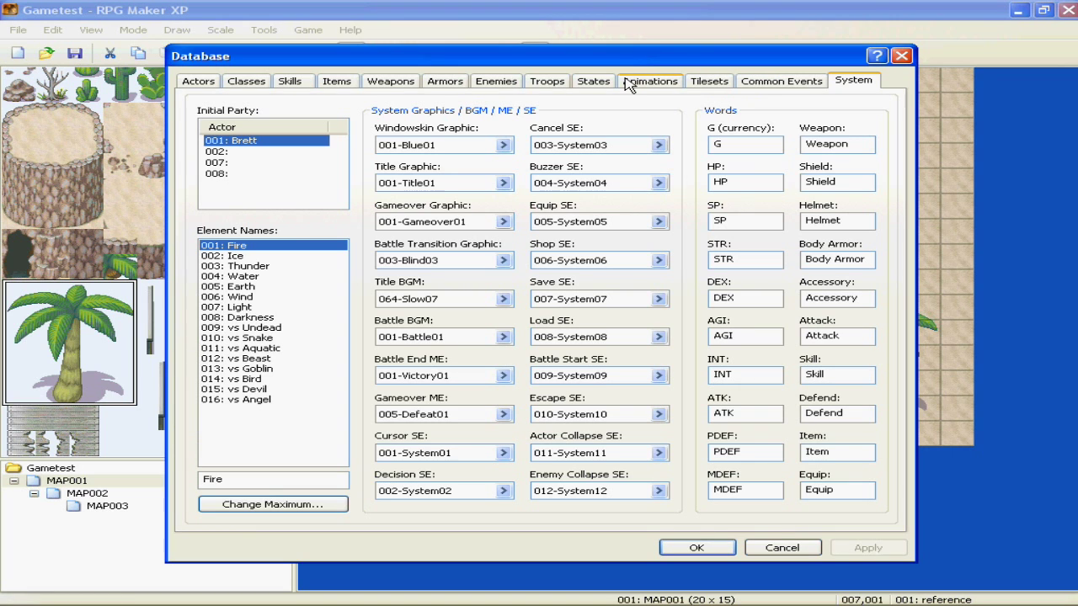
left_click(709, 81)
left_click(333, 491)
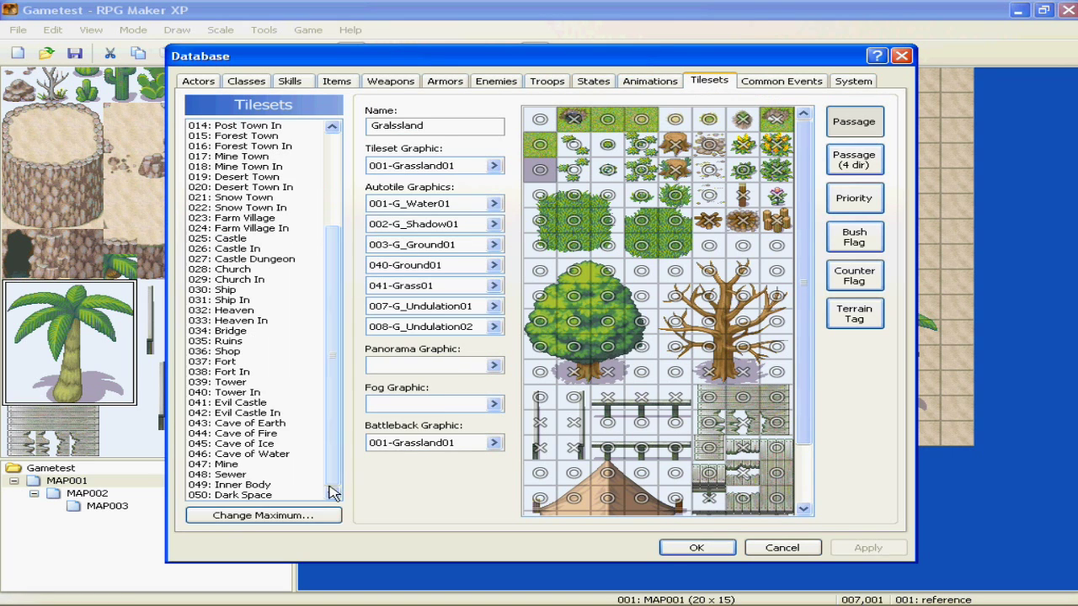
left_click(286, 515)
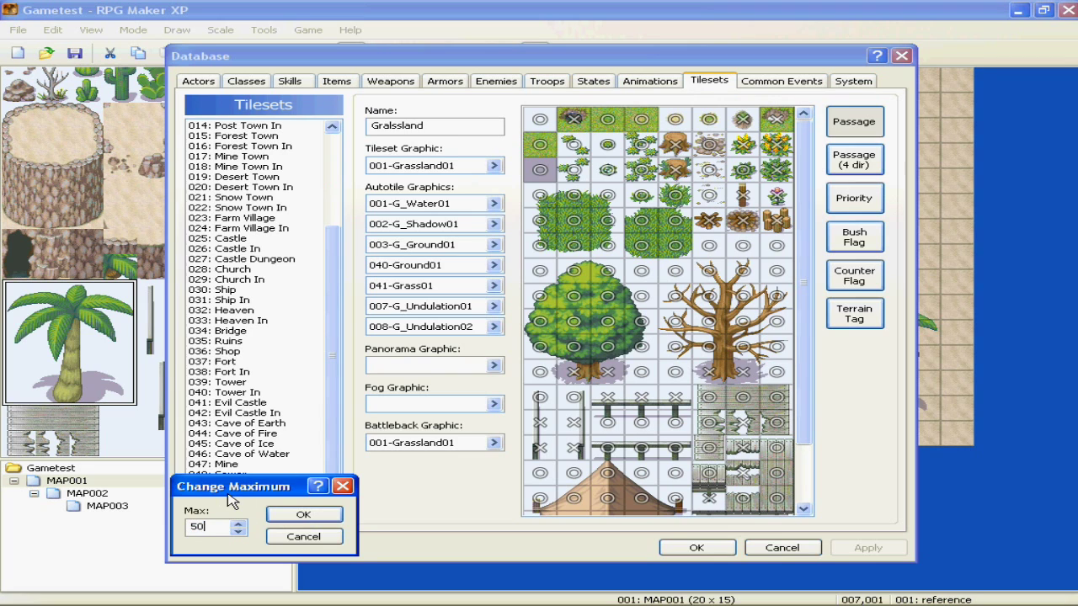
type("51")
key("Return")
left_click(287, 495)
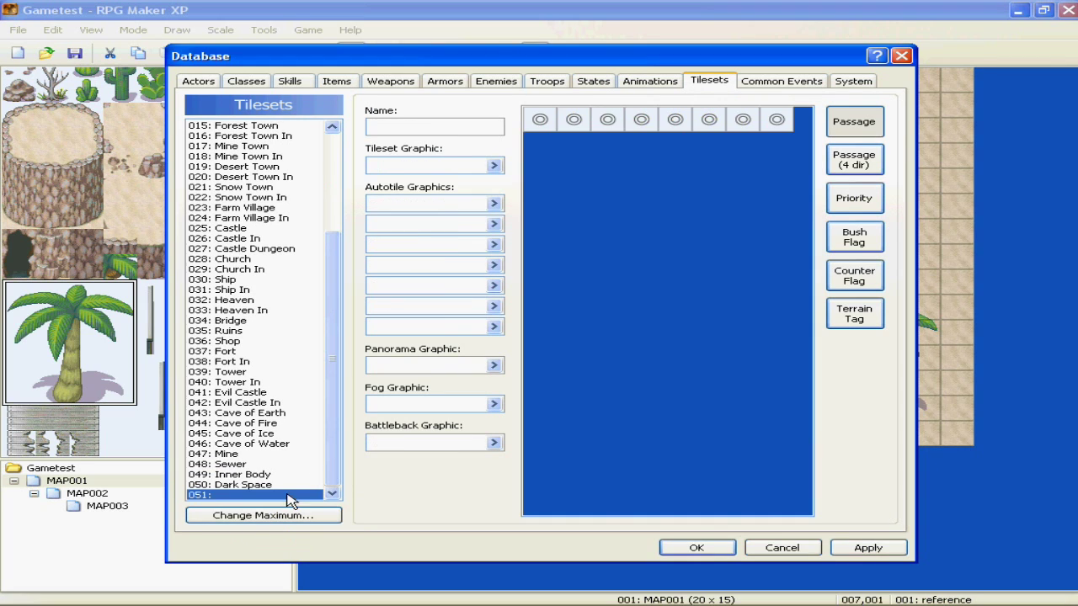
type("afadf")
left_click(494, 165)
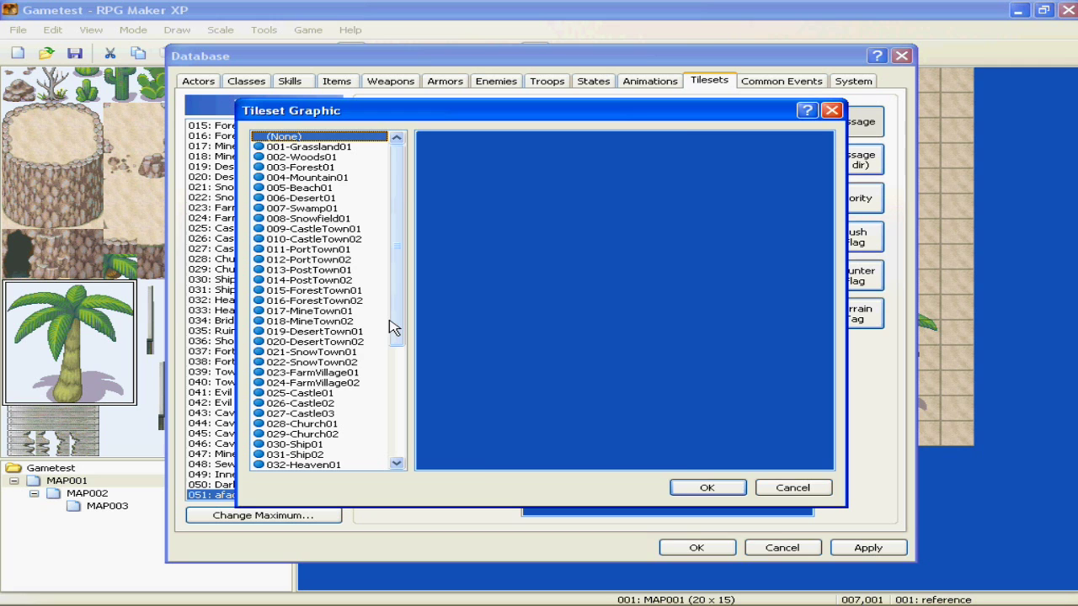
left_click(309, 320)
left_click(300, 403)
left_click(337, 445)
left_click(793, 487)
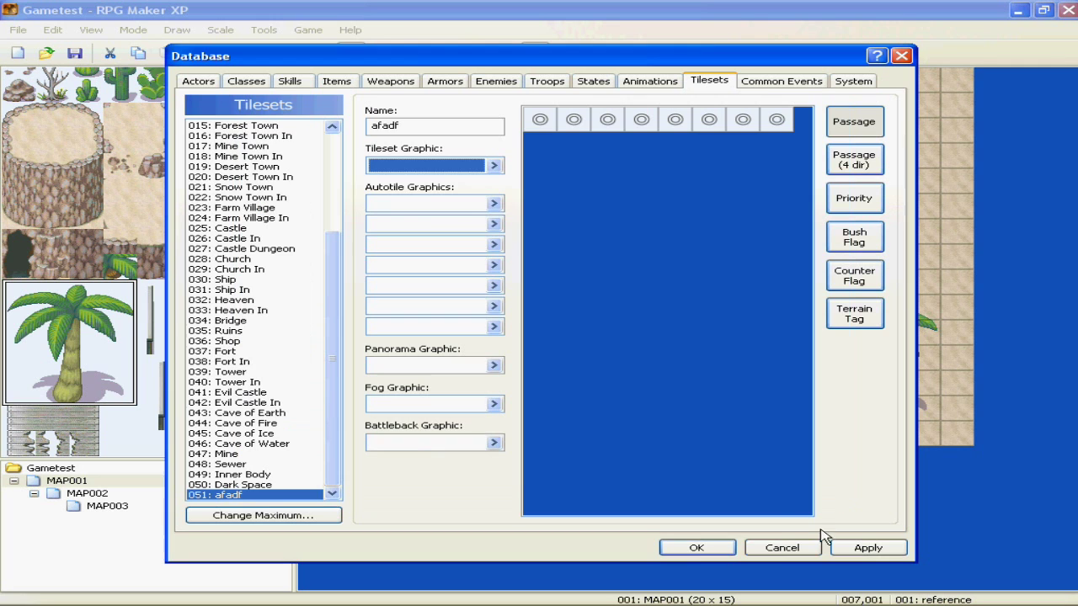
left_click(795, 547)
left_click(655, 53)
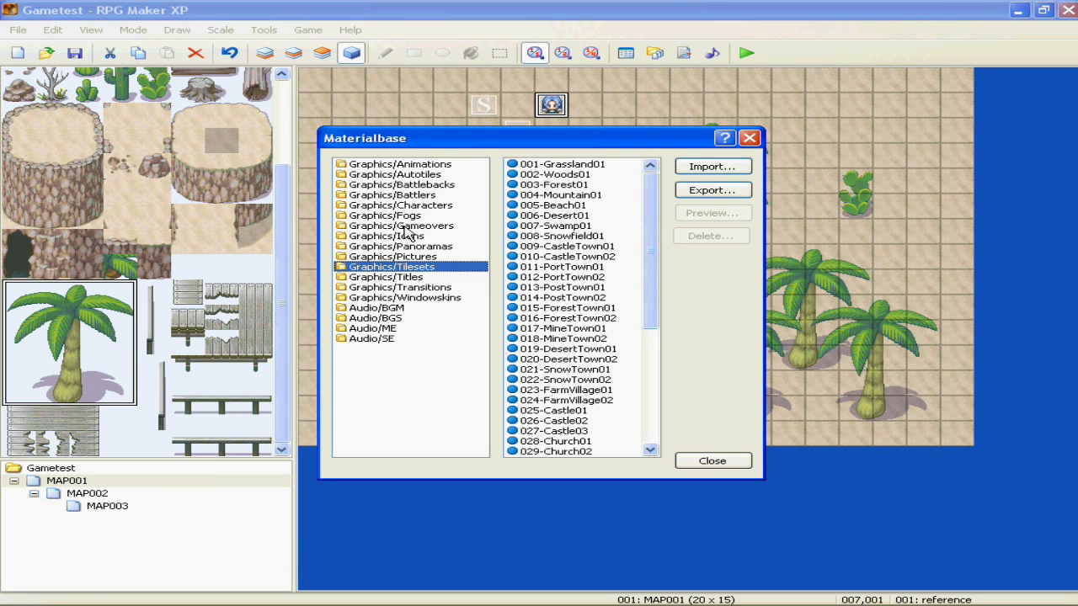
left_click(413, 175)
left_click(444, 247)
left_click(412, 288)
left_click(417, 318)
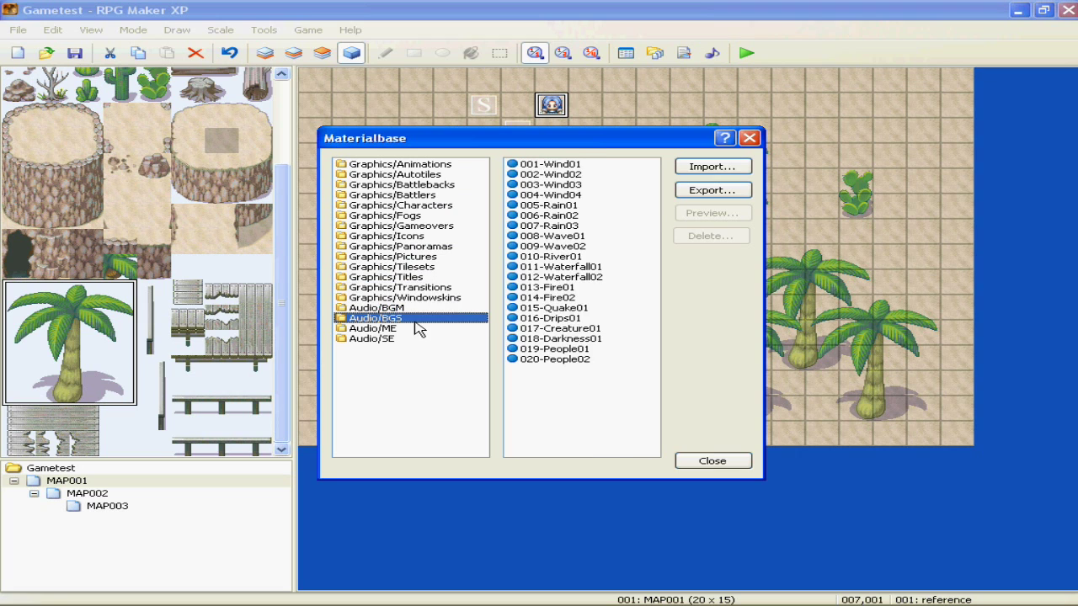
left_click(425, 257)
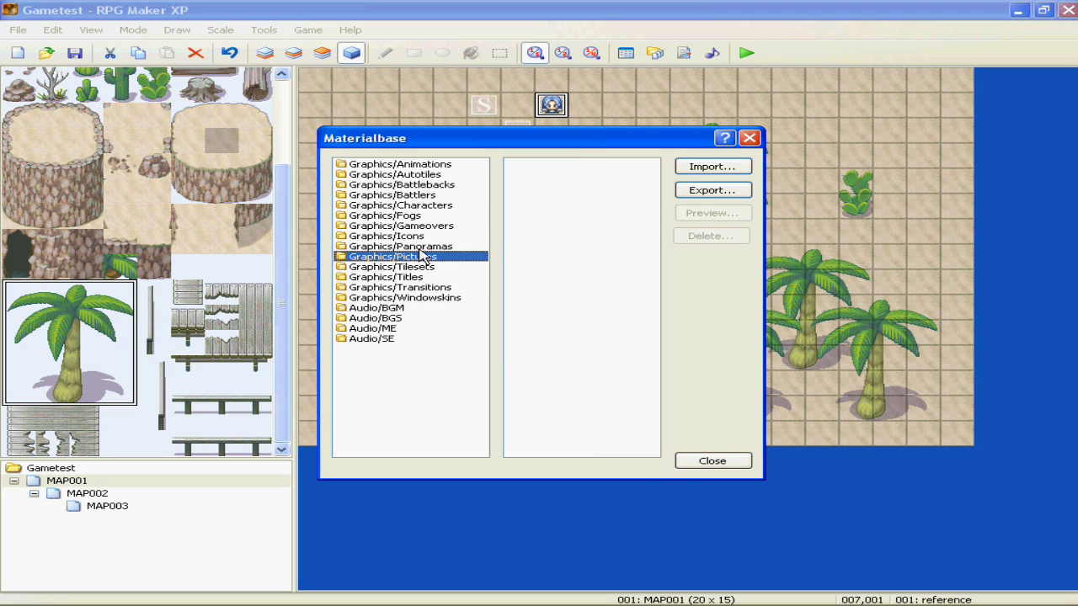
left_click(400, 205)
left_click(712, 461)
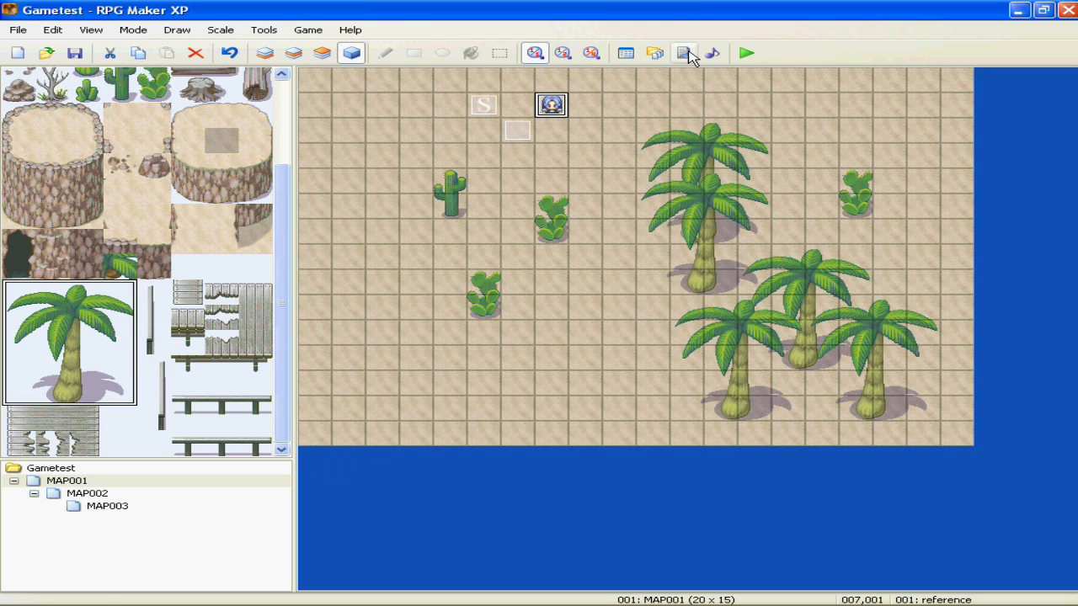
left_click(684, 53)
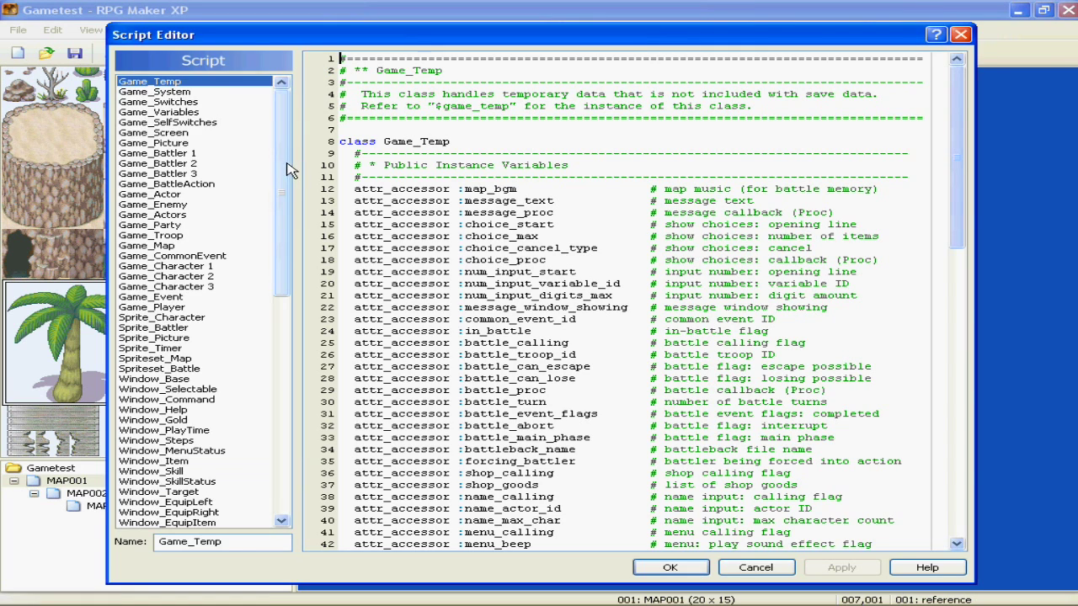
mouse_move(286, 168)
left_mouse_down()
mouse_move(302, 431)
mouse_move(299, 164)
left_mouse_up()
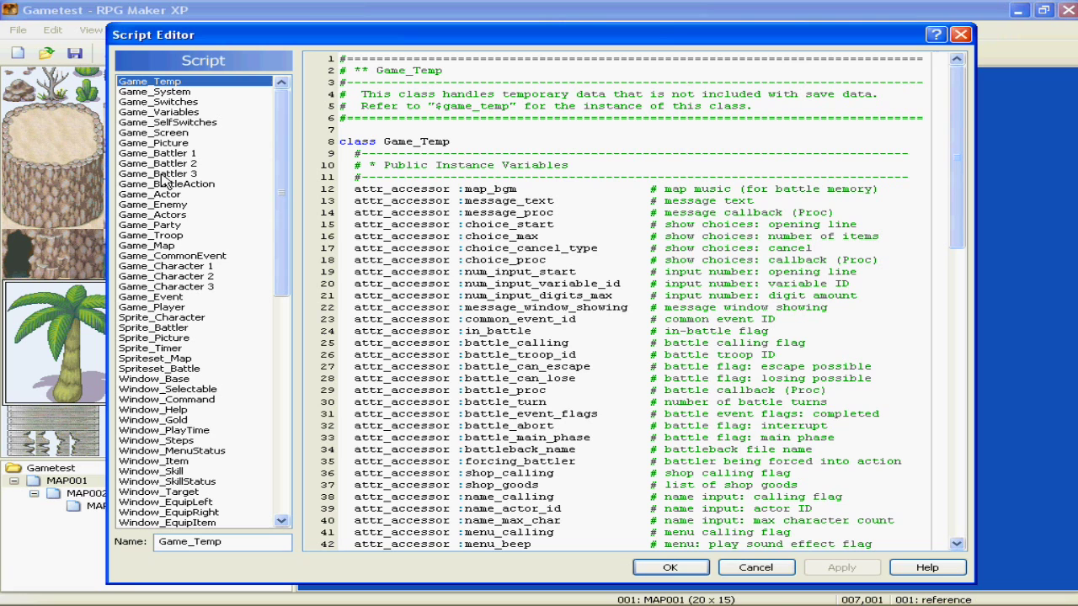
left_click_drag(283, 163, 286, 413)
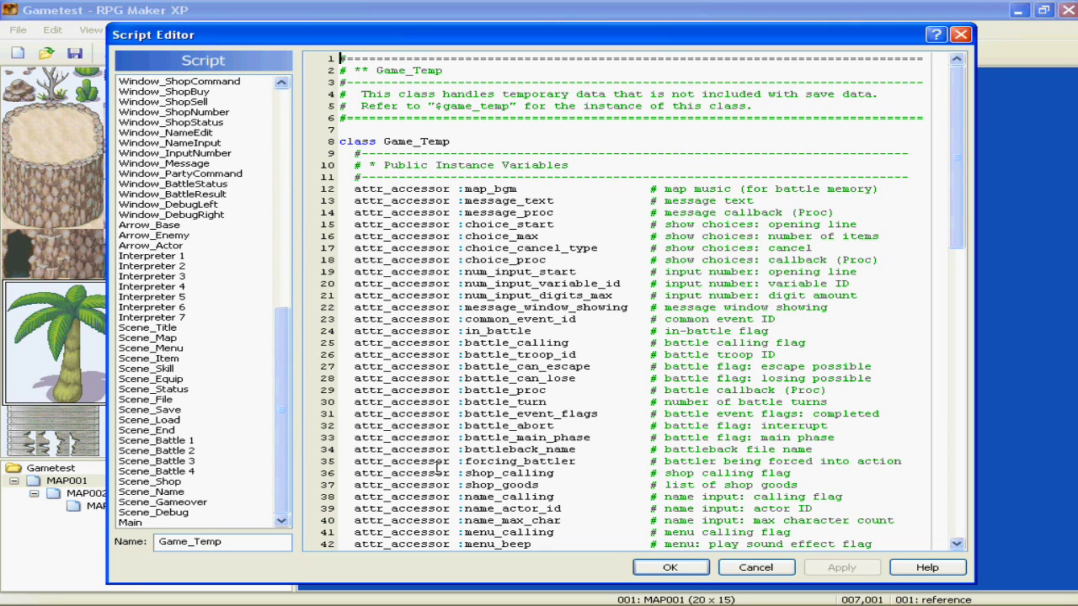
left_click(745, 569)
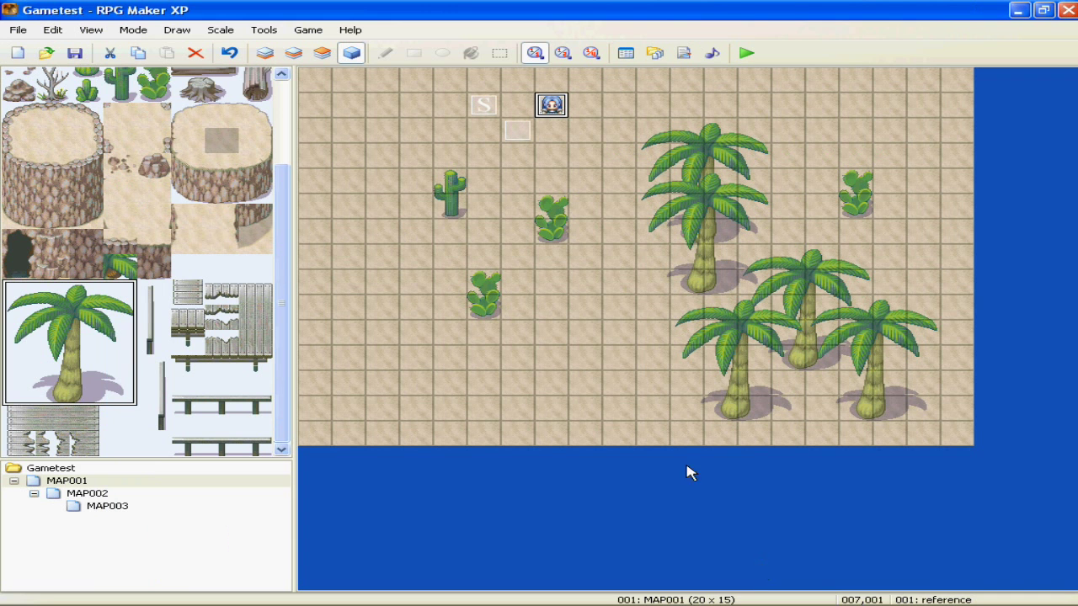
left_click(712, 59)
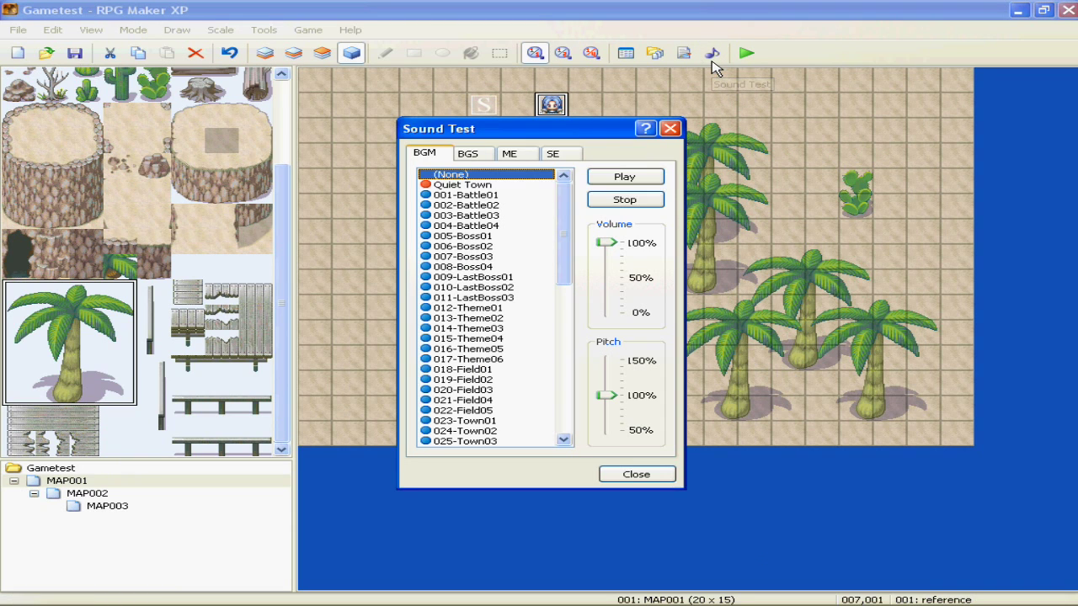
left_click_drag(562, 199, 558, 284)
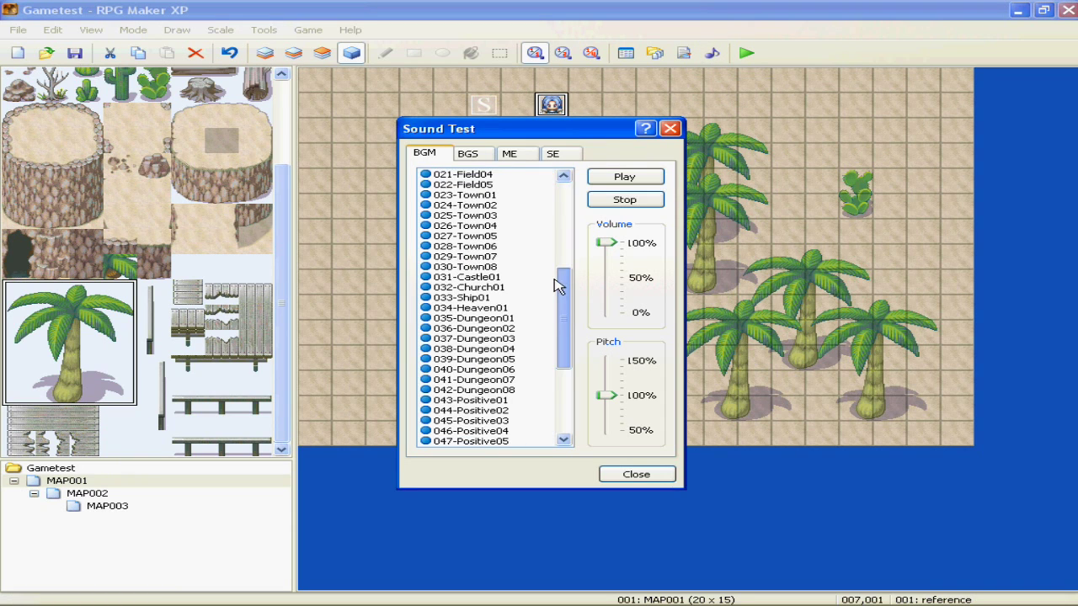
left_click(477, 237)
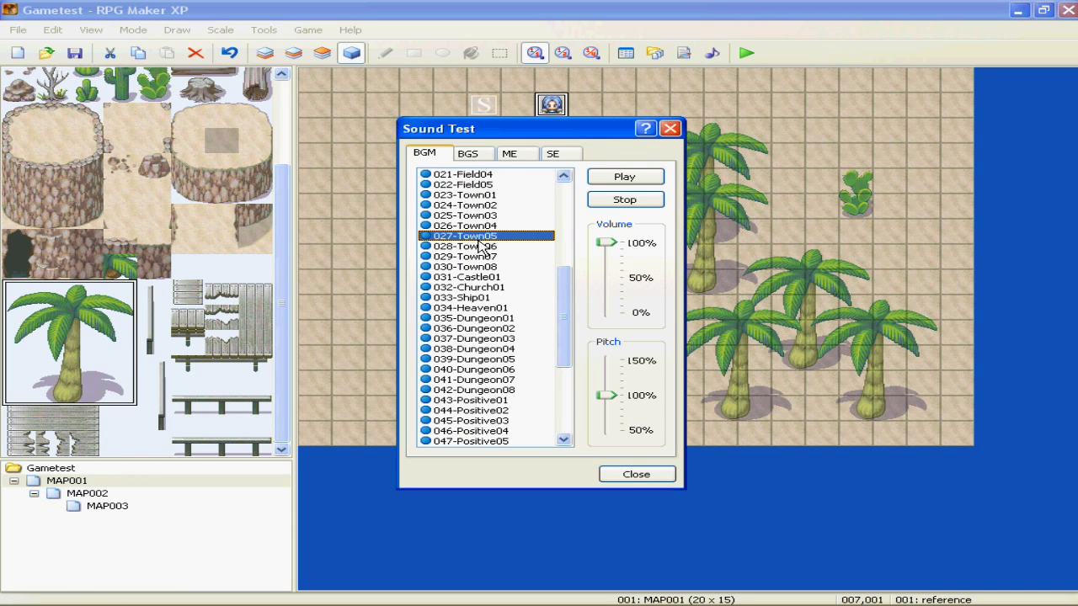
left_click(623, 176)
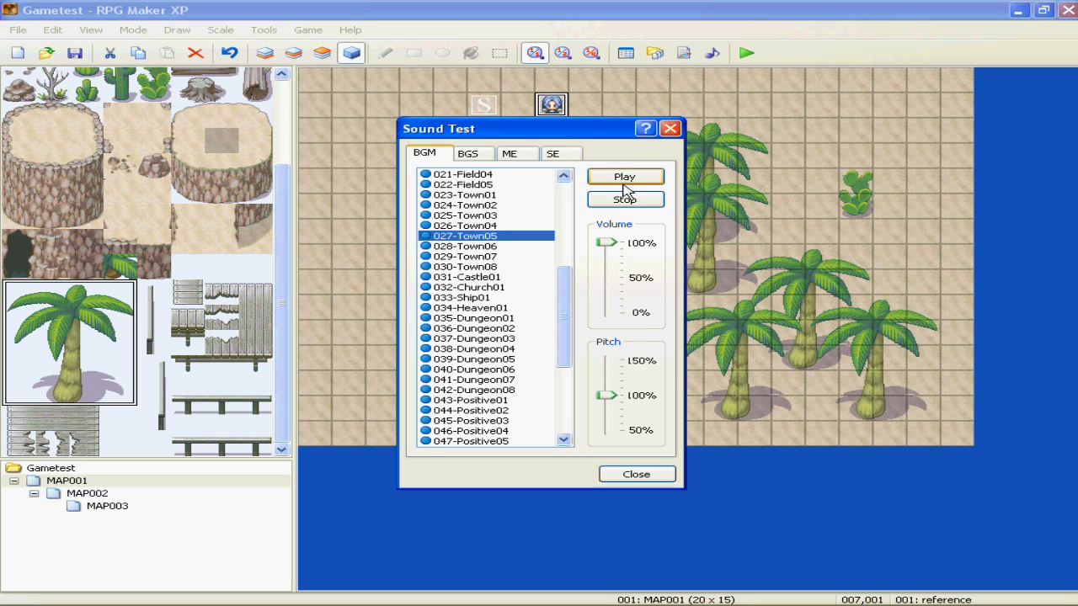
left_click(474, 328)
left_click(624, 177)
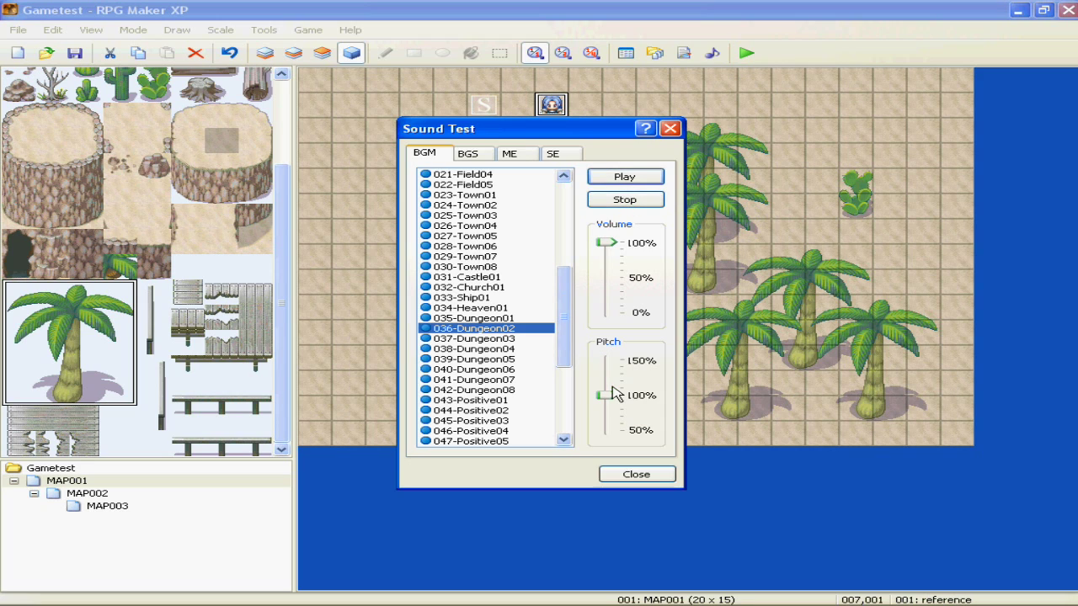
left_click_drag(614, 394, 613, 467)
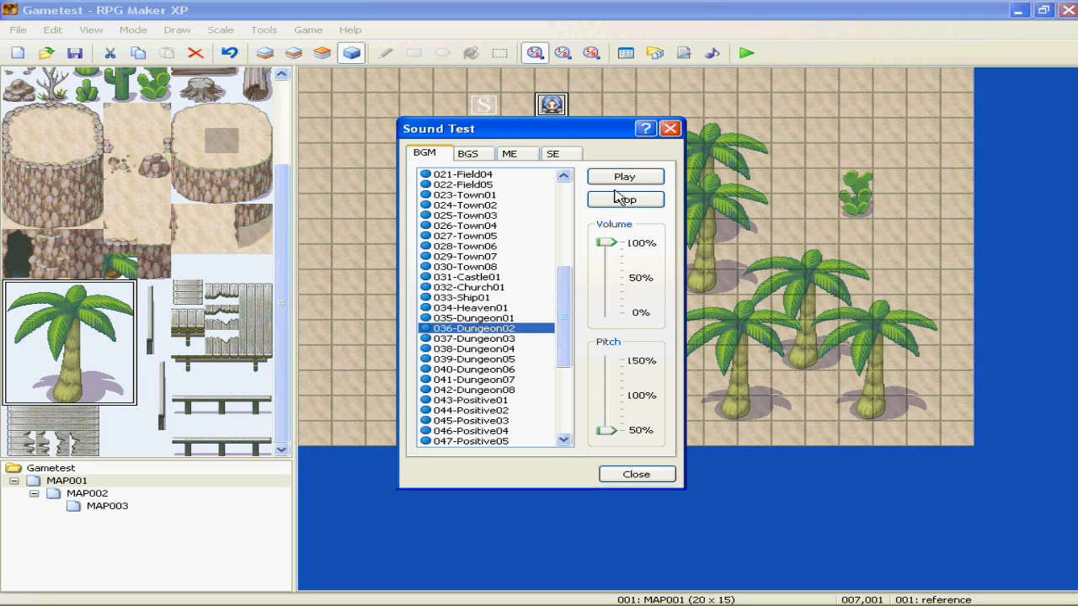
left_click(622, 202)
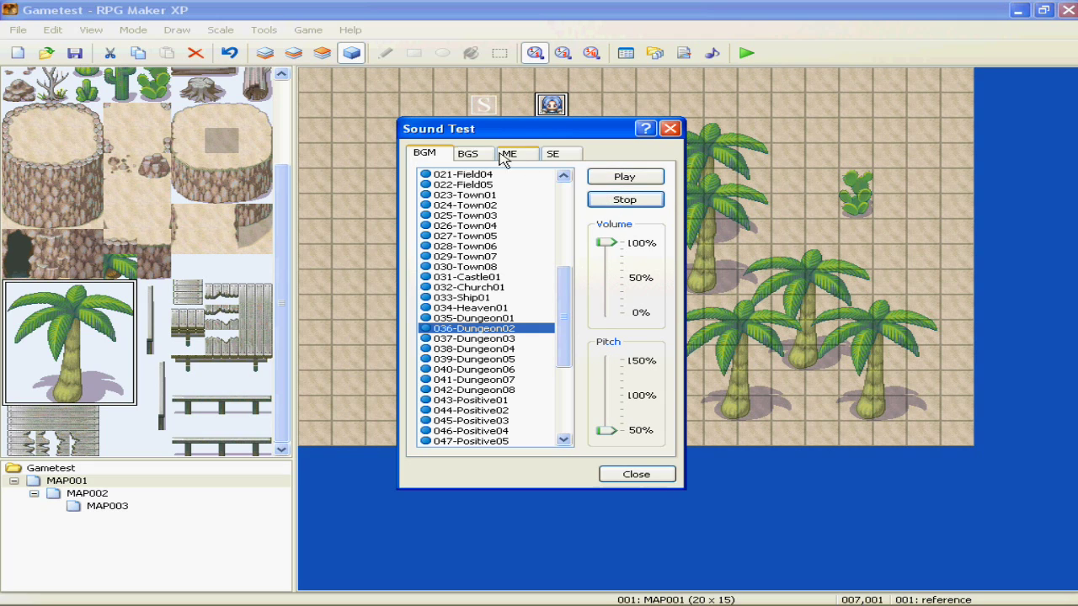
left_click(470, 156)
left_click(517, 160)
left_click(557, 159)
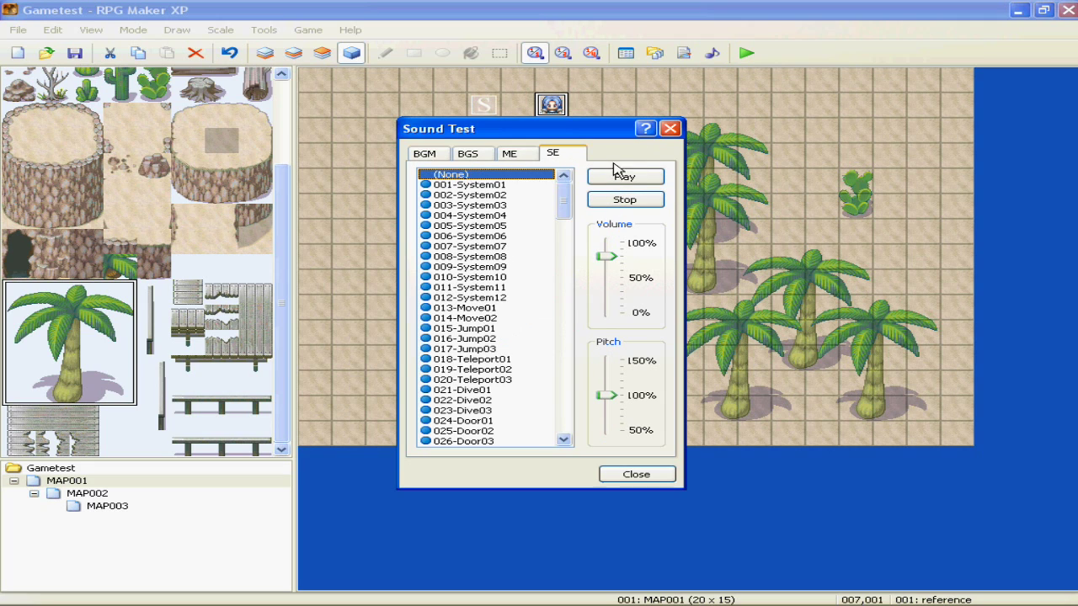
left_click(640, 475)
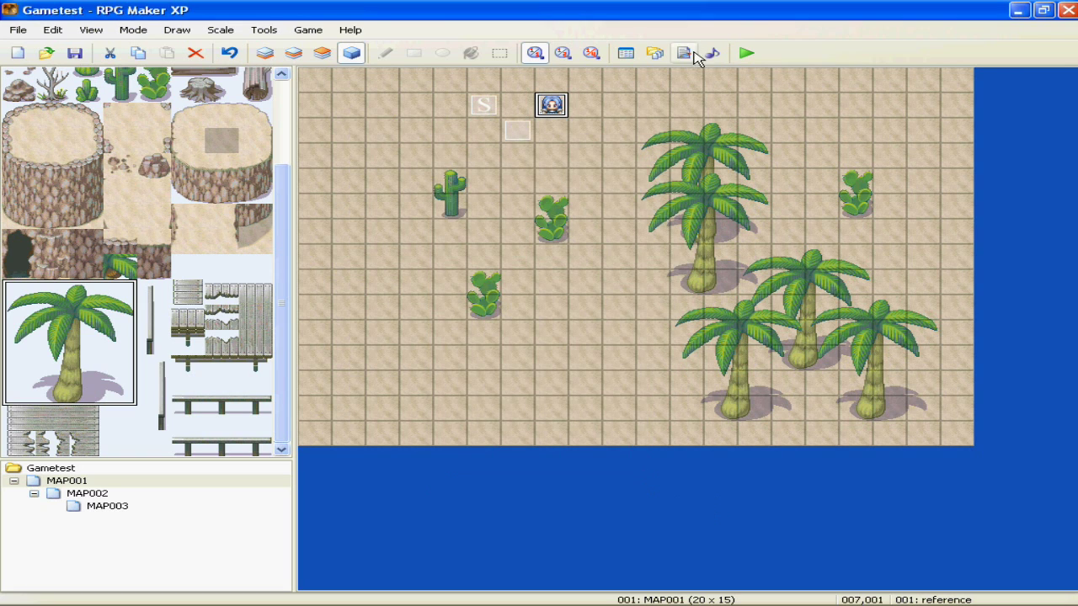
left_click(945, 594)
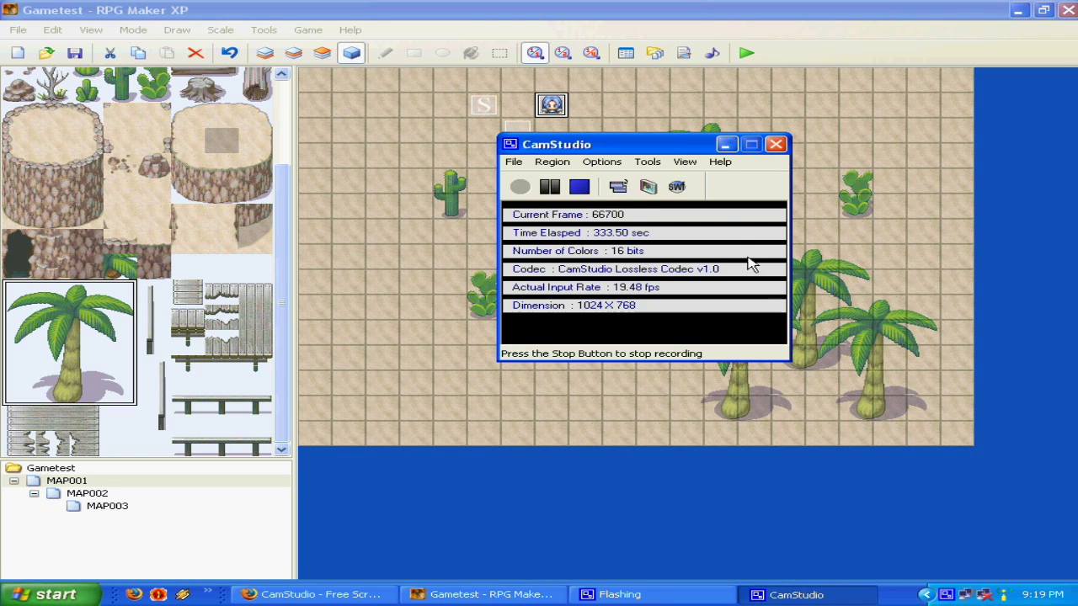
left_click(729, 146)
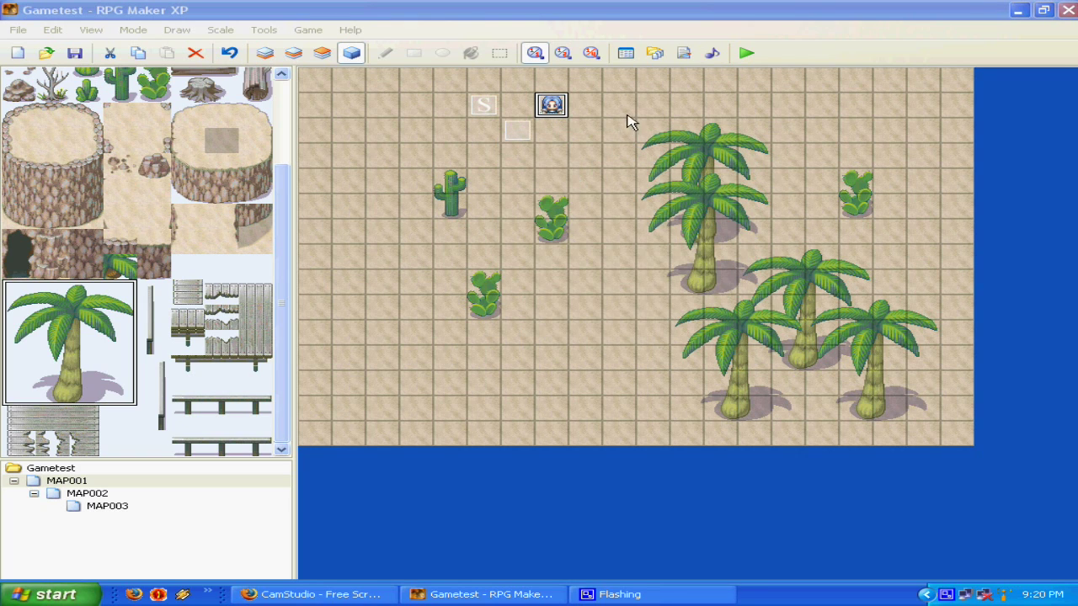
- Start a new event on a map tile, then cancel and discard it
right_click(597, 183)
left_click(659, 192)
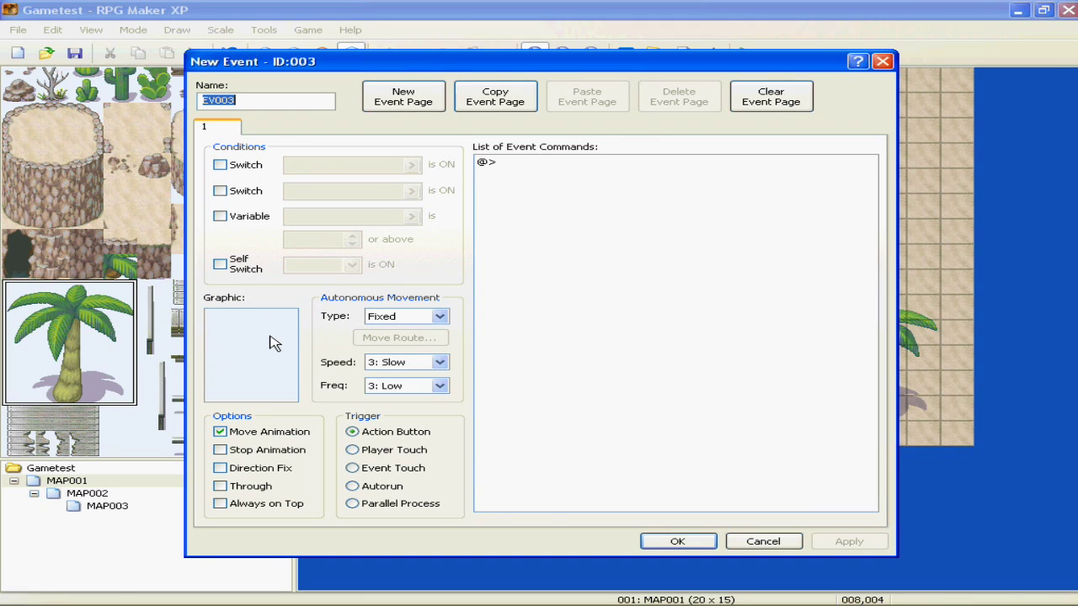
double_click(527, 163)
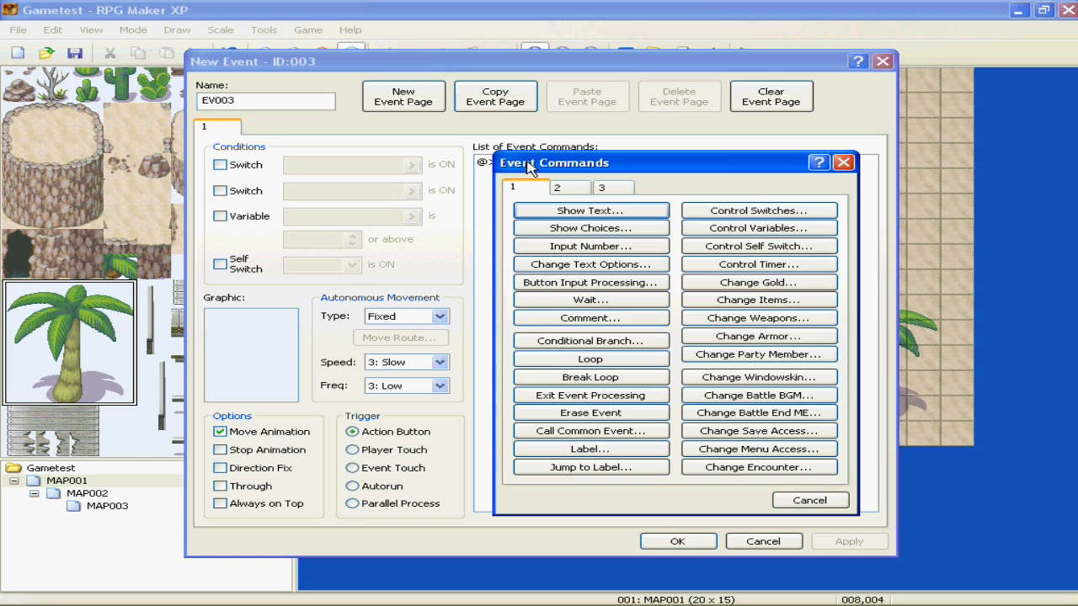
left_click(562, 211)
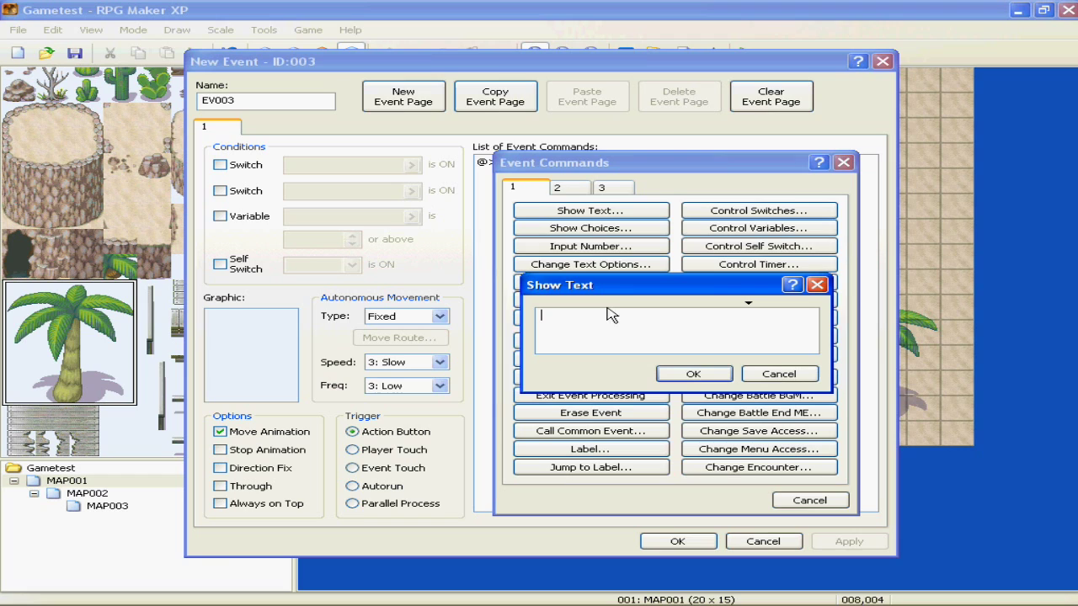
left_click(757, 380)
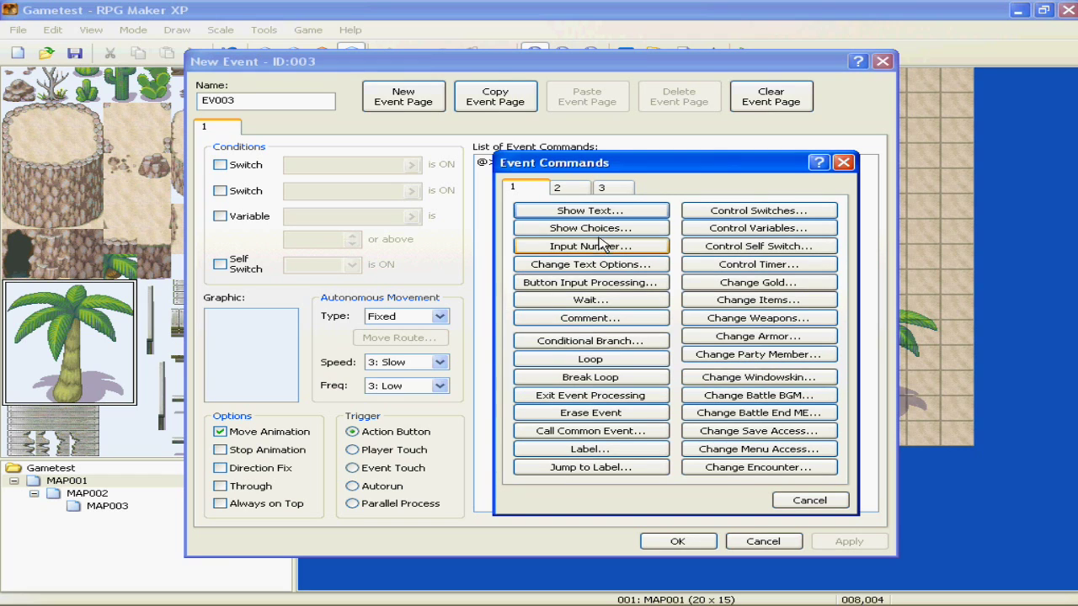
left_click(789, 503)
left_click(791, 541)
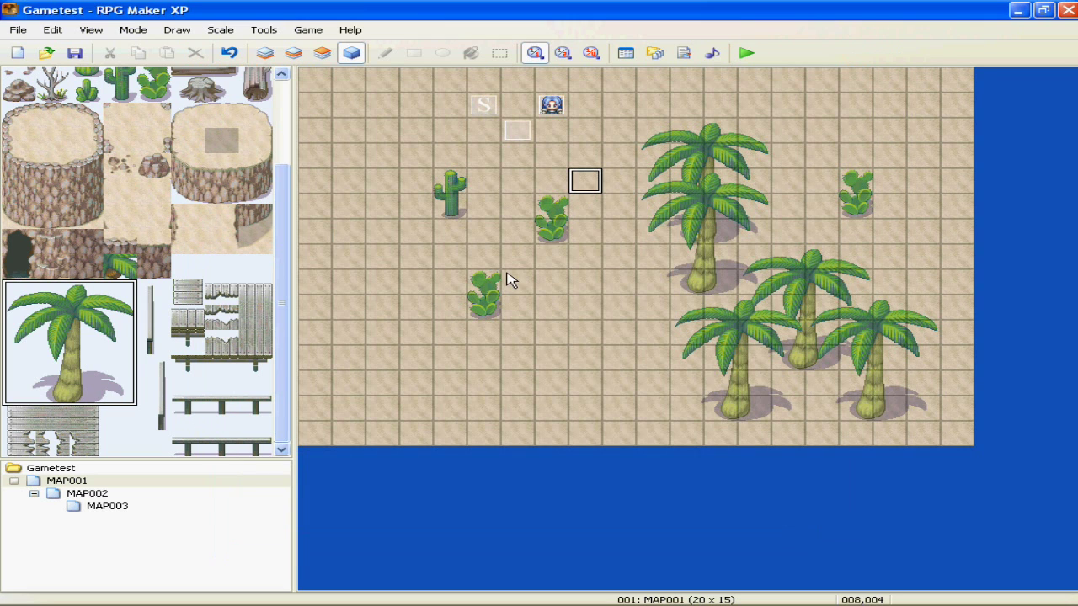
- Create event EV003 on tile 008,006 showing 'You can't leave!' with a Player Touch trigger
left_click(600, 240)
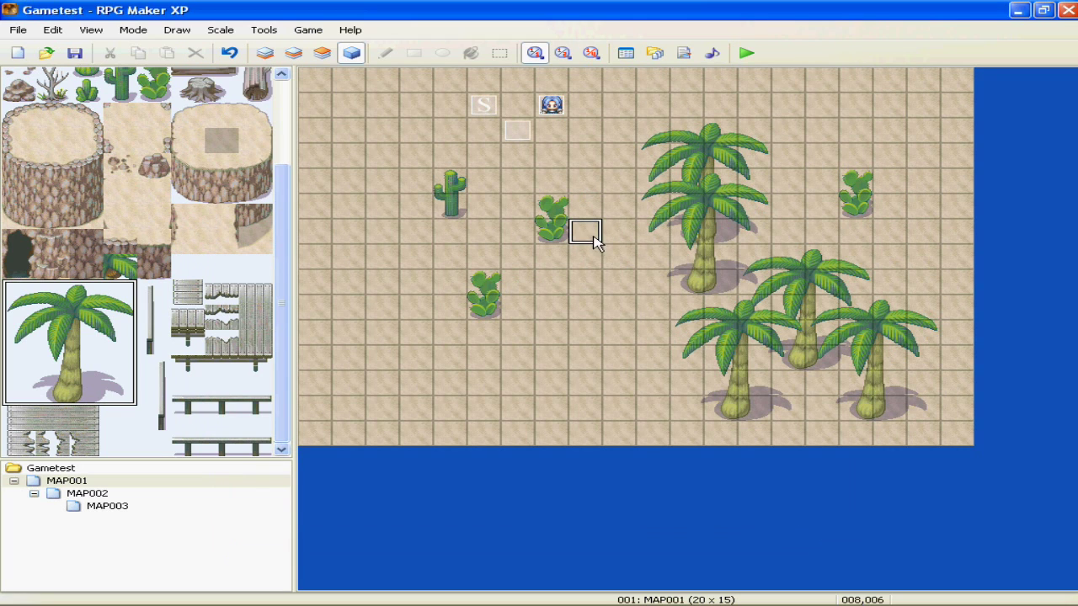
right_click(593, 238)
left_click(637, 250)
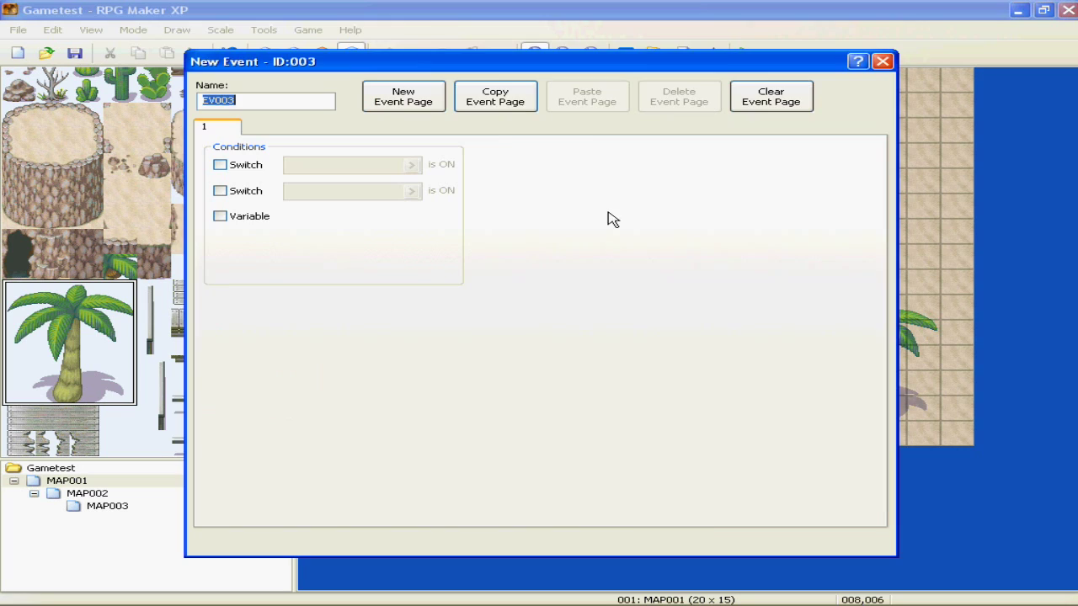
double_click(567, 176)
left_click(578, 210)
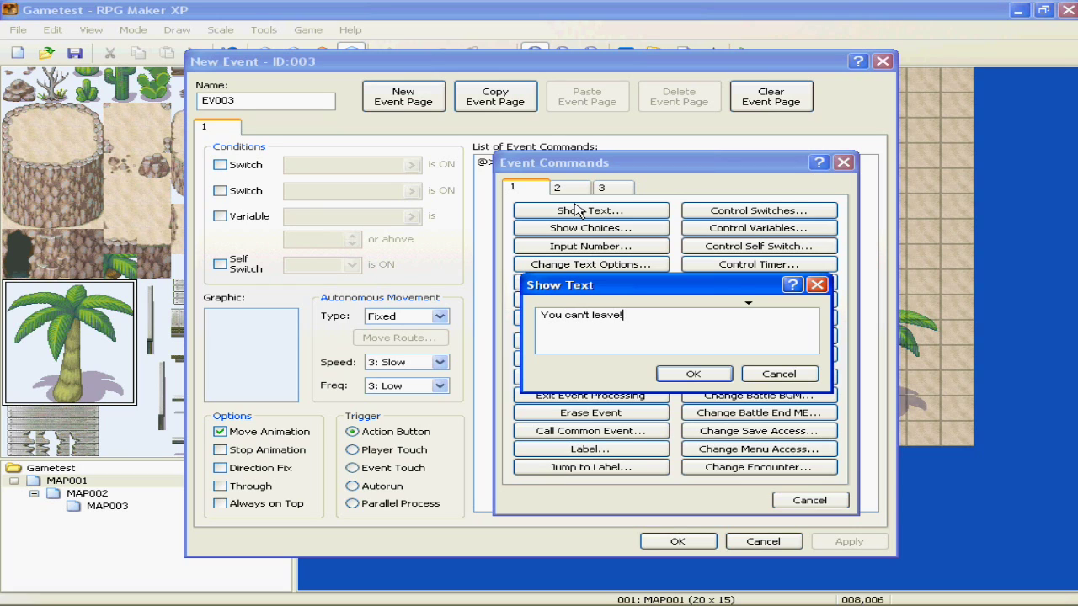
type("You can't leave!")
left_click(686, 376)
left_click(414, 450)
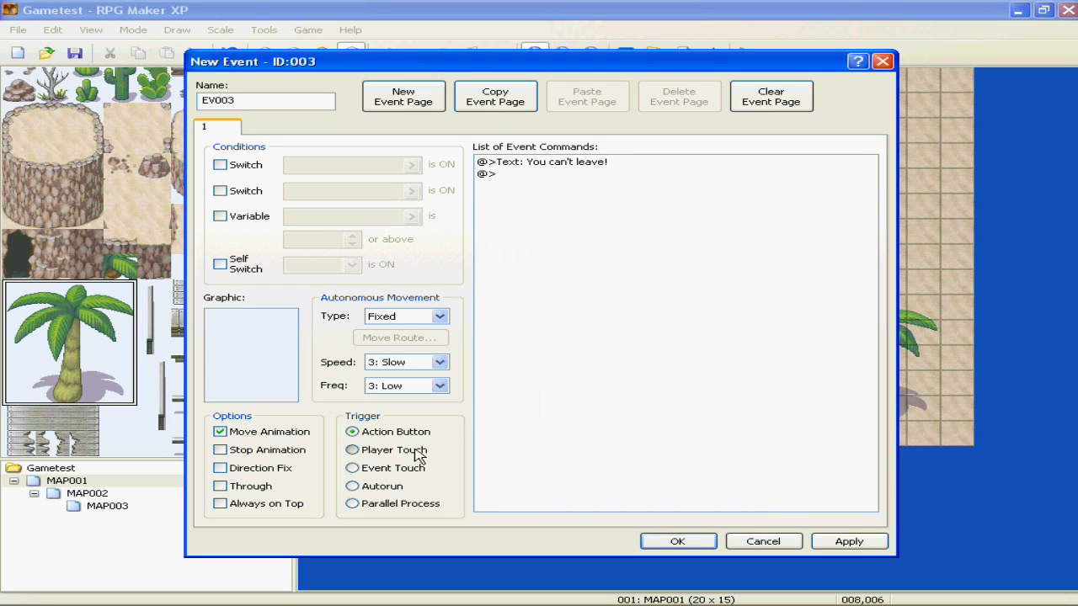
left_click(816, 537)
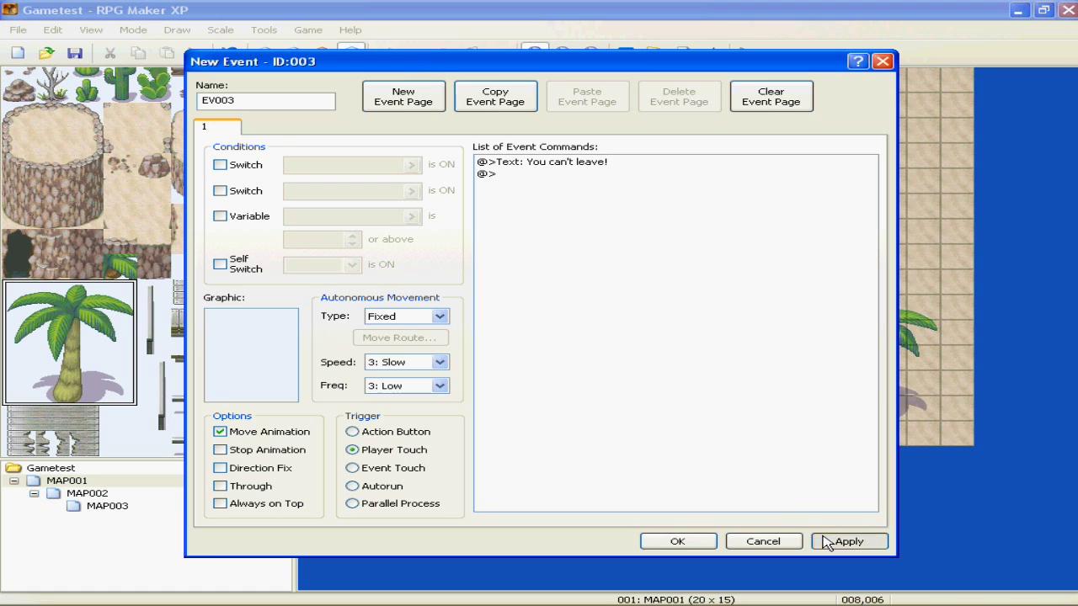
left_click(677, 541)
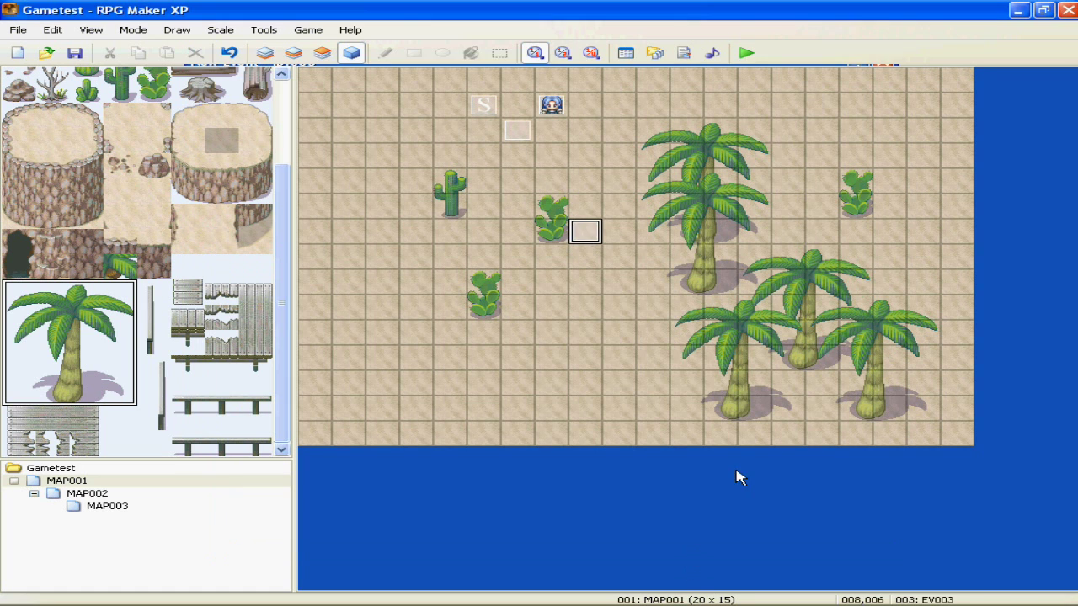
- Create a new event on tile 007,010 with a Yes./No. choice, cancel selecting choice 2
right_click(553, 333)
left_click(597, 338)
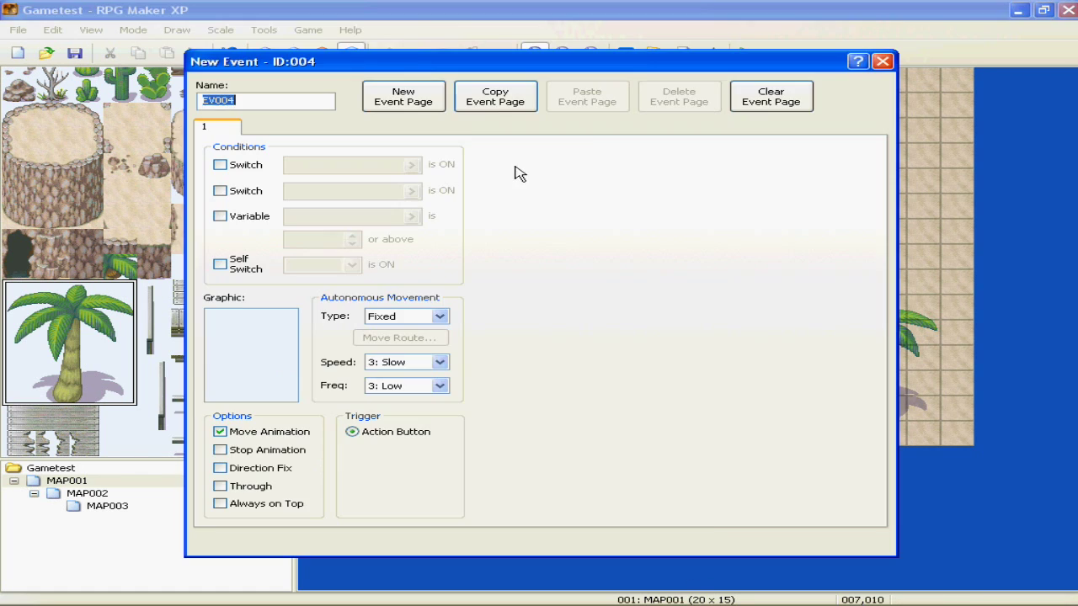
double_click(538, 161)
left_click(596, 229)
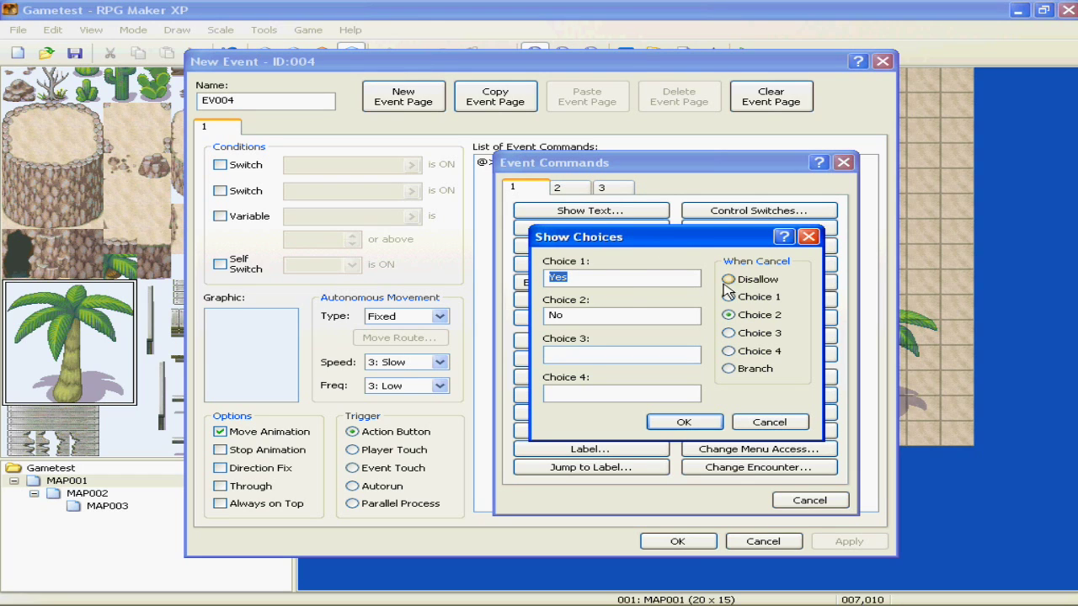
left_click(621, 278)
left_click_drag(769, 422, 618, 313)
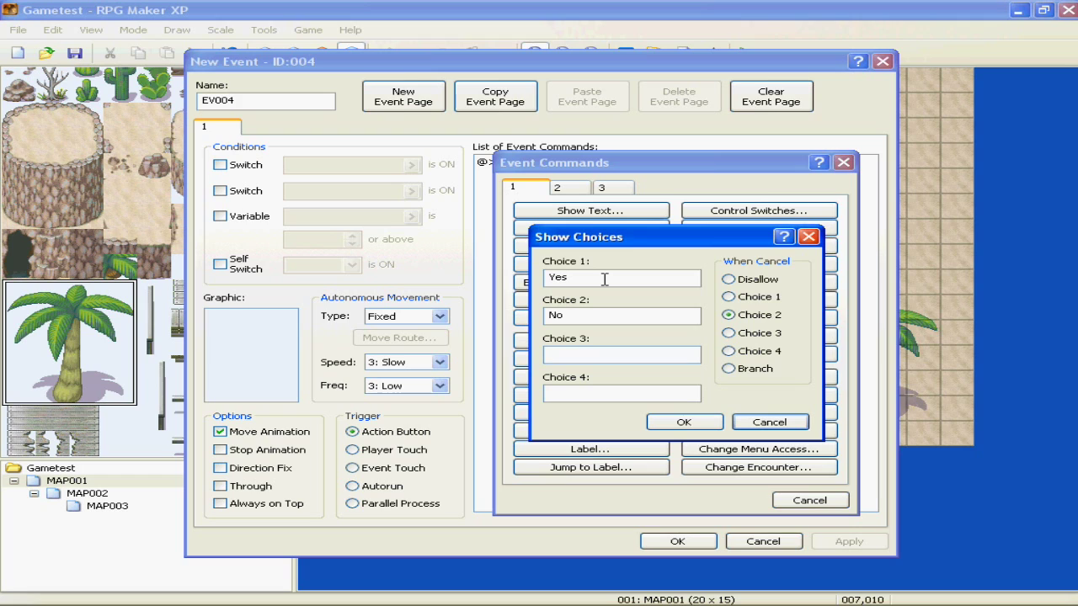
left_click(604, 279)
type(".")
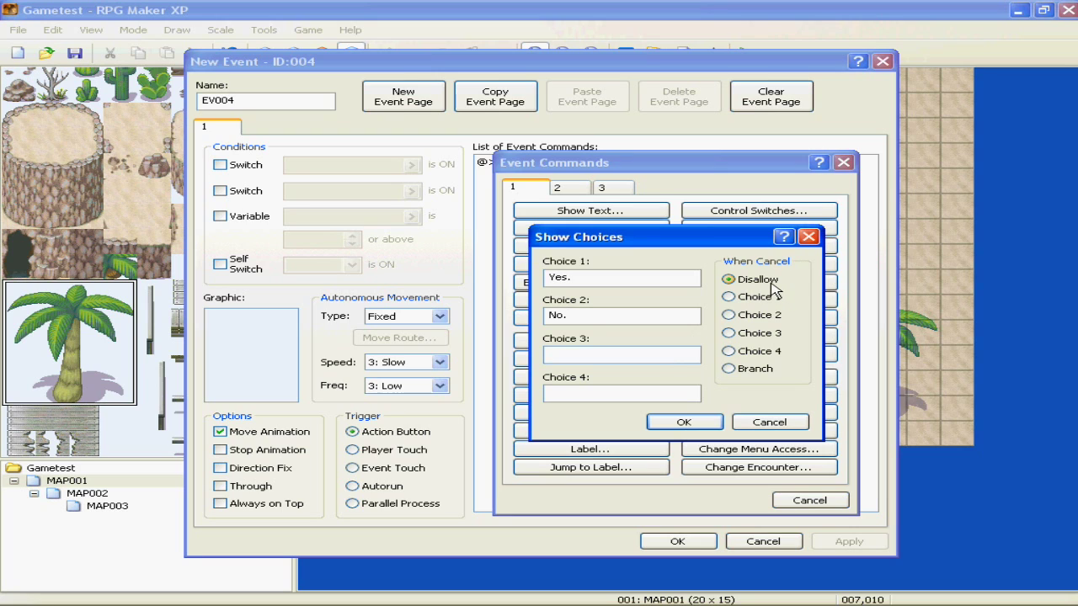
left_click(773, 296)
left_click(766, 318)
left_click(703, 421)
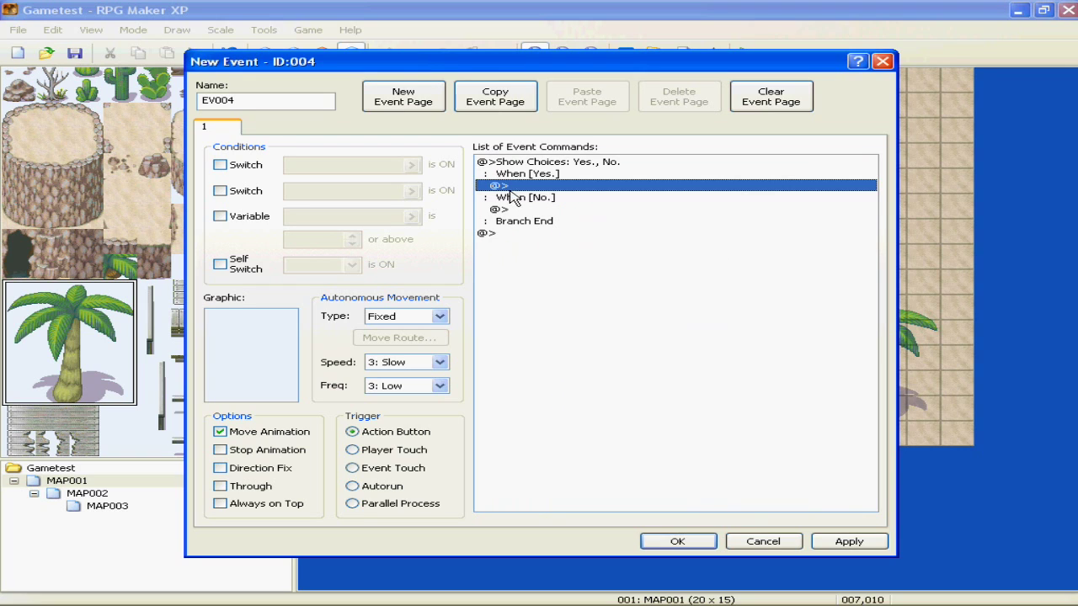
- Add the text 'Ok, go find my treasure chest.' under the Yes branch
double_click(517, 197)
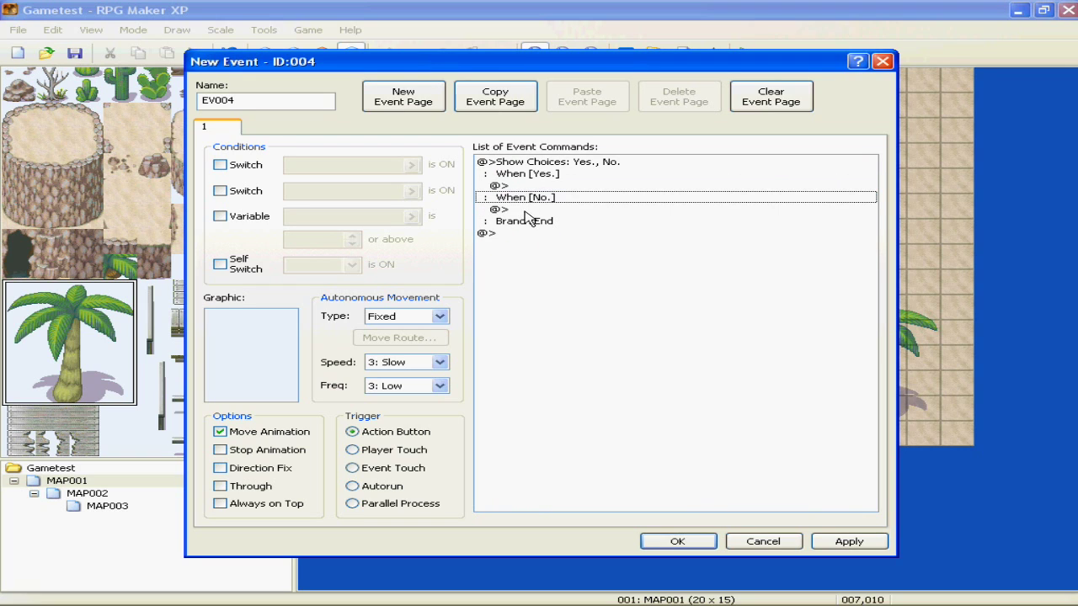
left_click(525, 210)
left_click(523, 187)
left_click(522, 208)
left_click(525, 186)
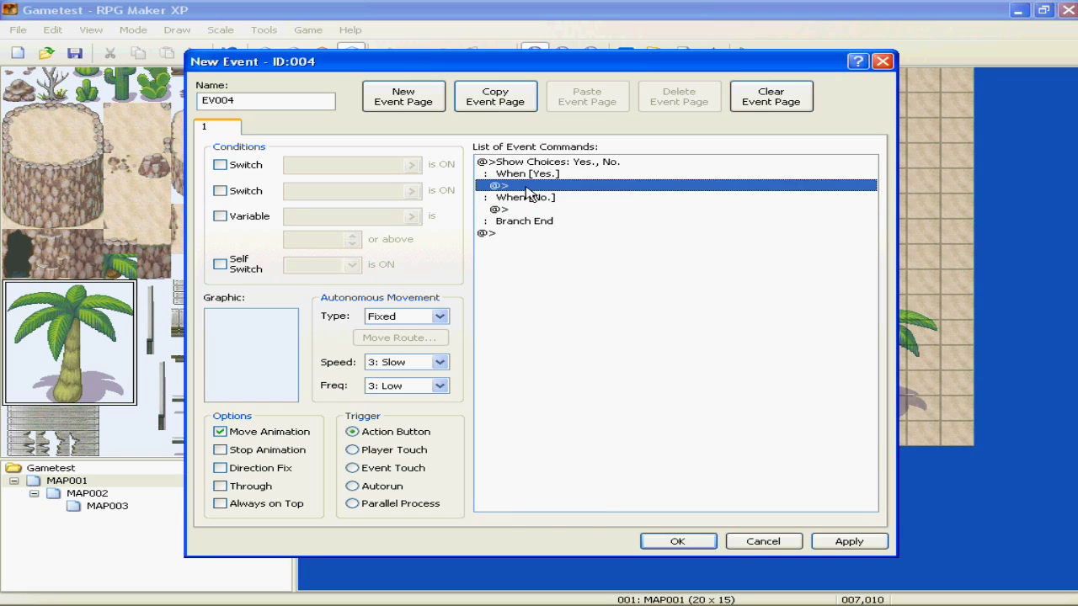
double_click(525, 186)
left_click(539, 210)
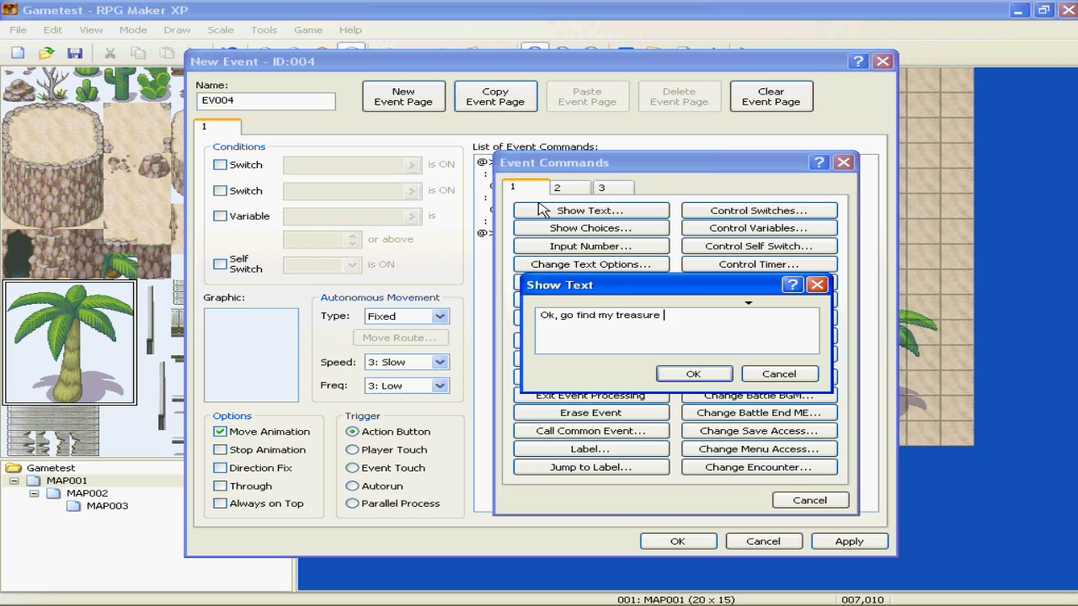
type("Ok, go find my treasure chest.")
left_click(692, 374)
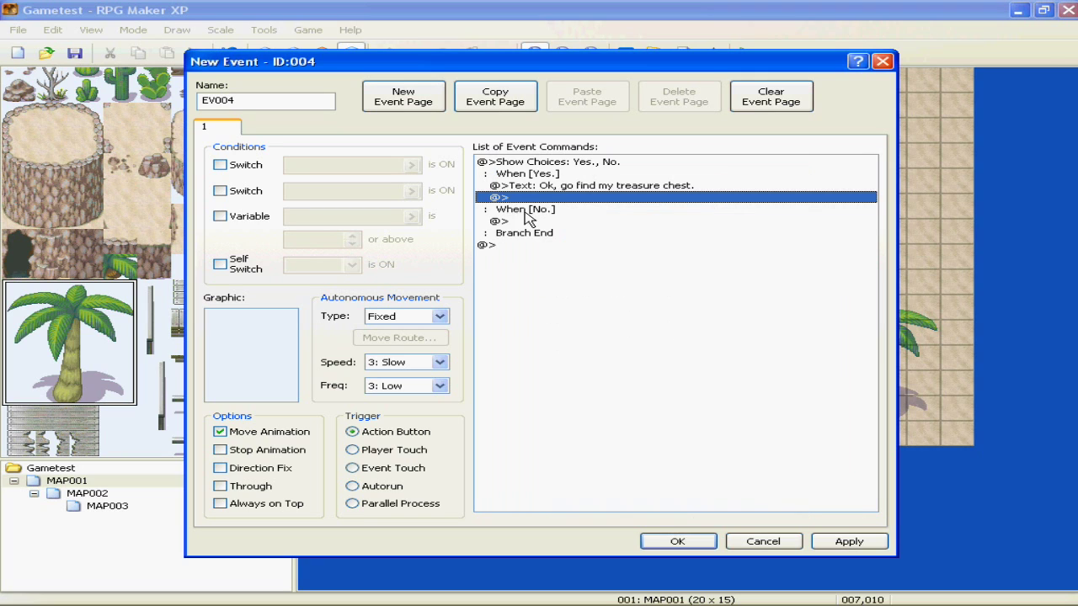
- Add the text 'Hey screw you buddy.' under the No branch
right_click(521, 222)
left_click(556, 227)
left_click(561, 212)
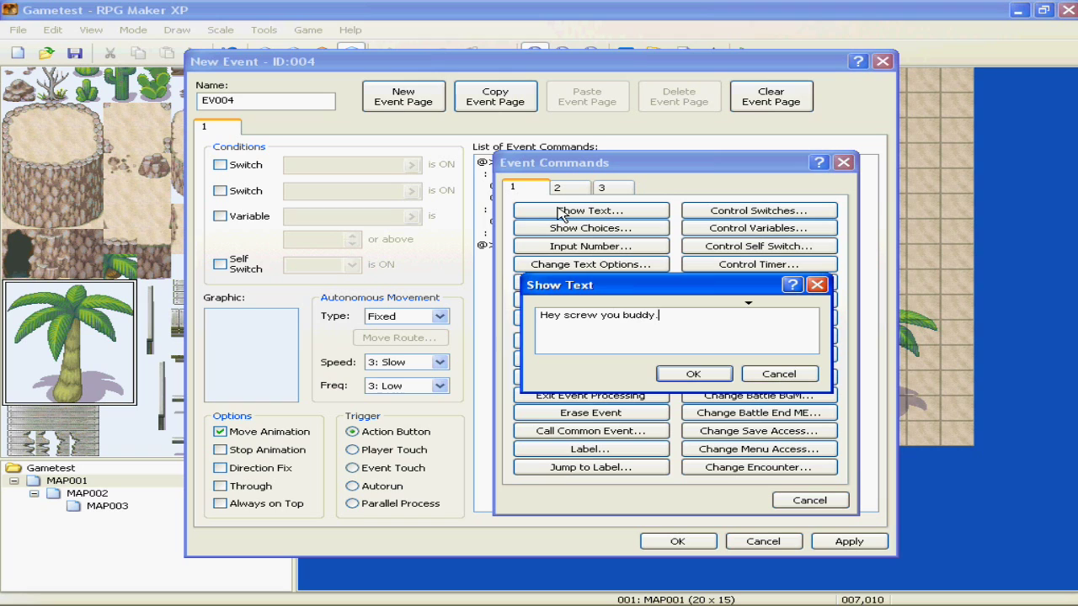
type("Hey screw you buddy.")
left_click(693, 374)
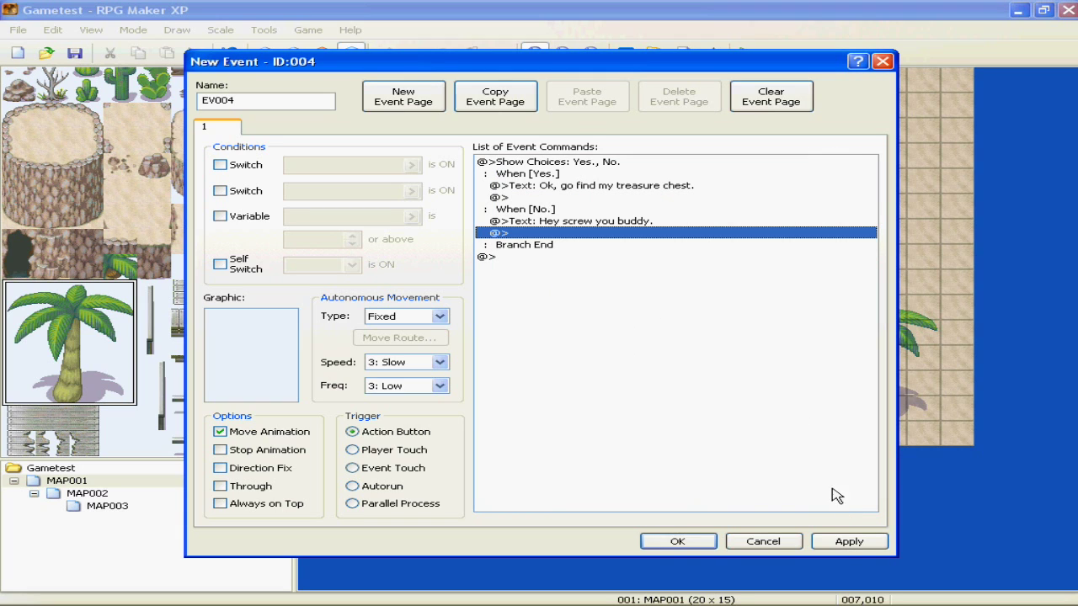
- Preview the Input Number command and its variable picker, then cancel without adding it
double_click(526, 256)
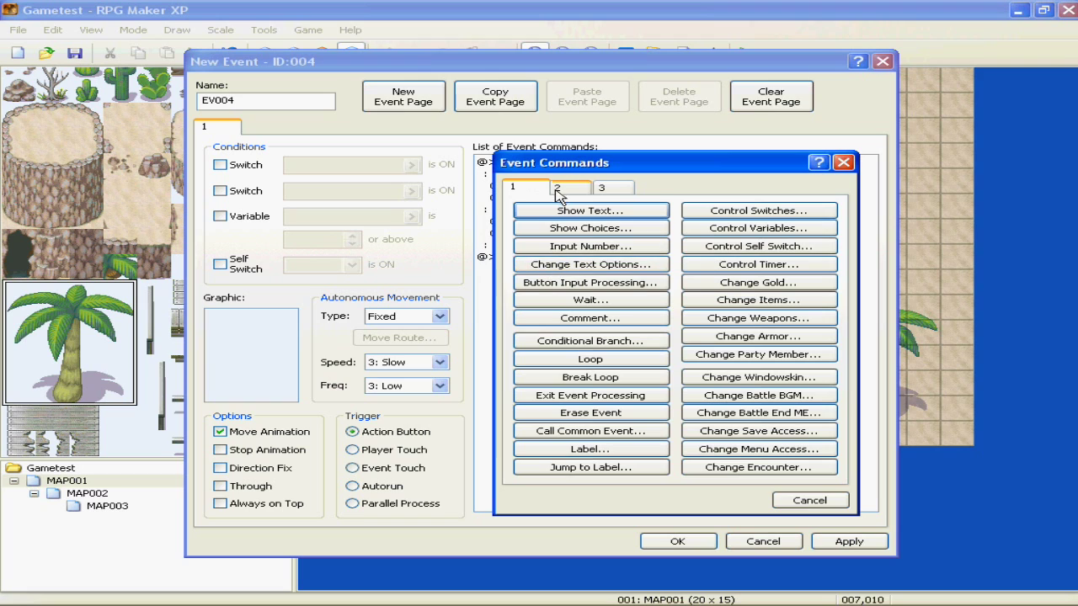
left_click(591, 245)
left_click(687, 332)
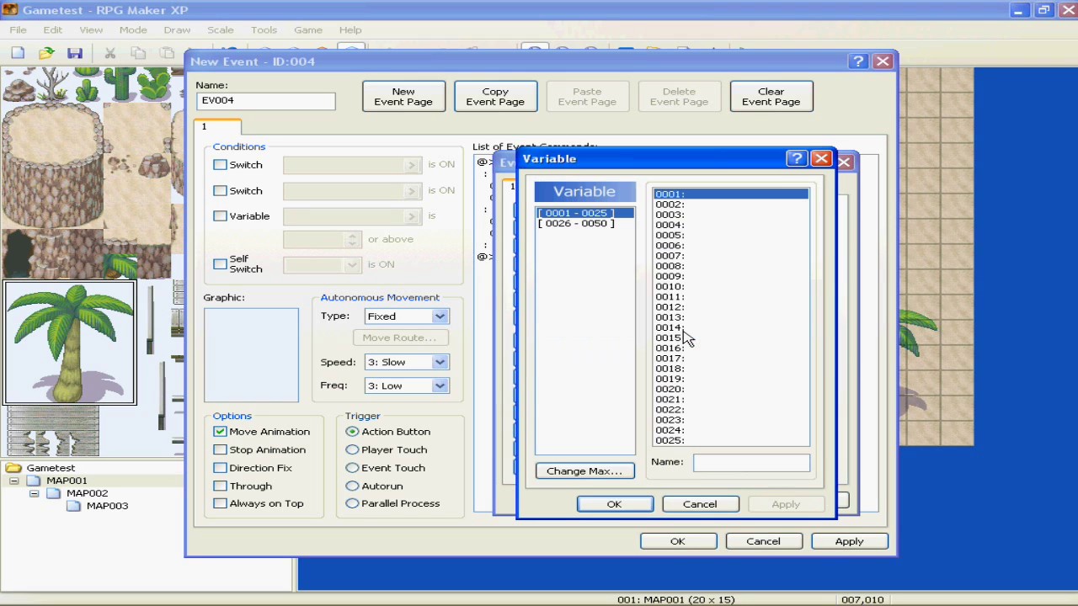
left_click(722, 506)
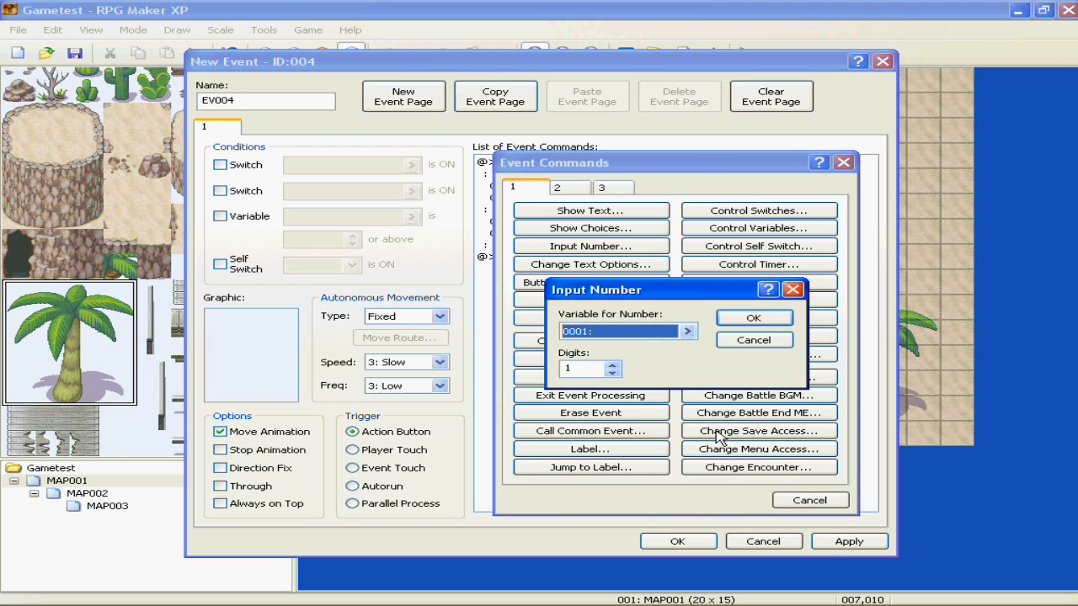
left_click(752, 341)
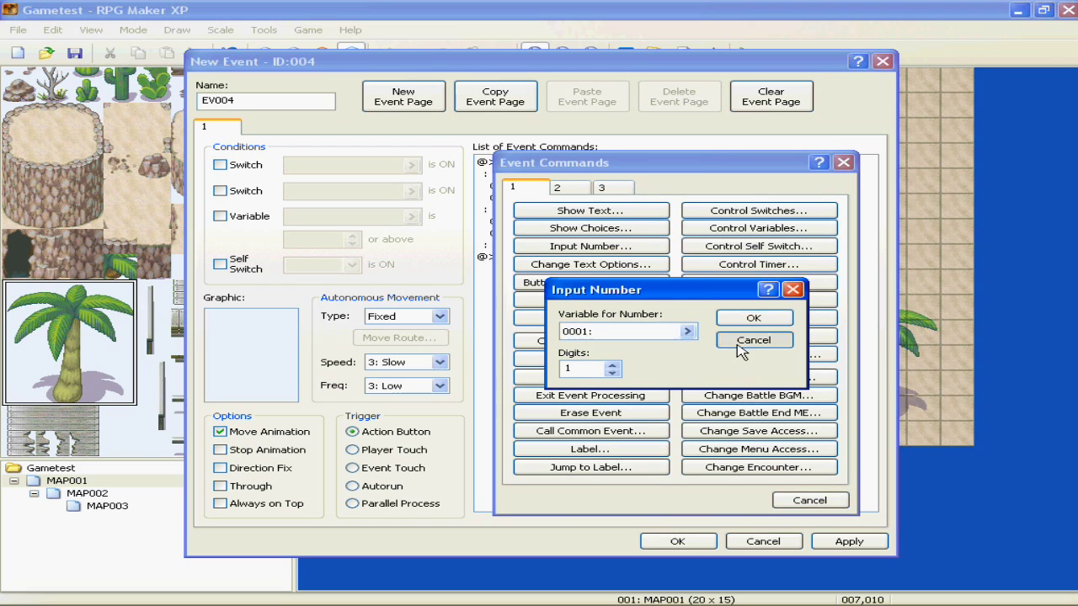
- Try the Bottom position in the message display options, closing without applying
left_click(632, 267)
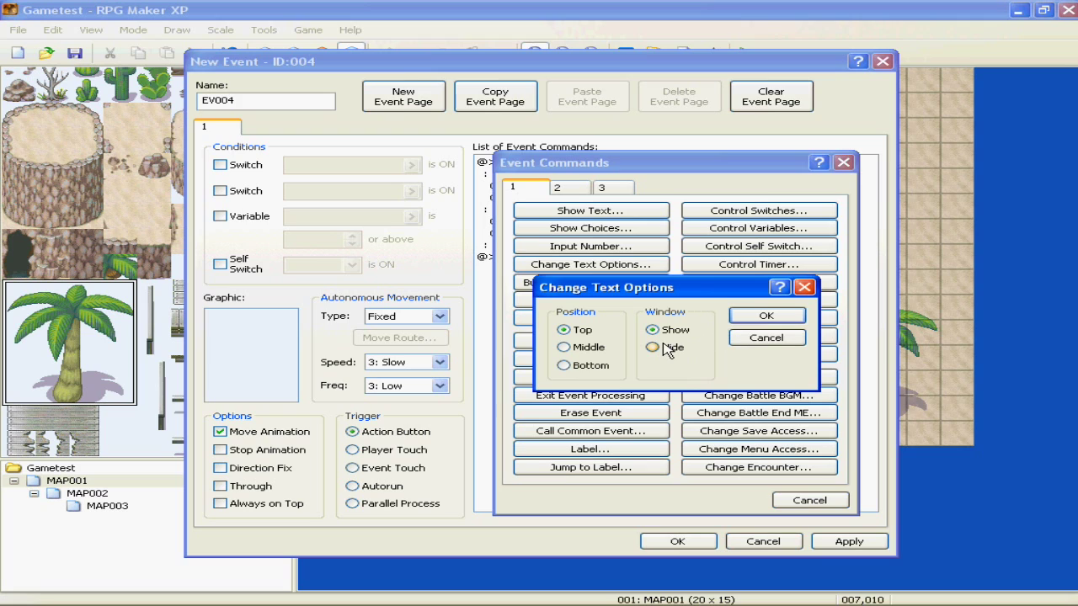
left_click(591, 365)
left_click(762, 338)
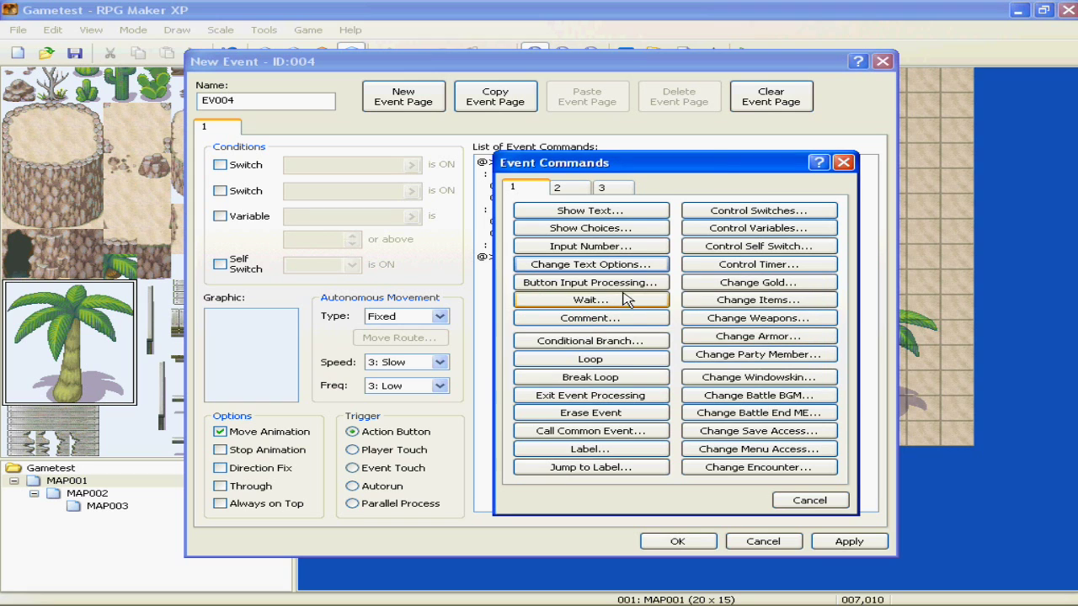
- Preview the Button Input Processing command and its variable picker, then cancel it
left_click(624, 283)
left_click(686, 351)
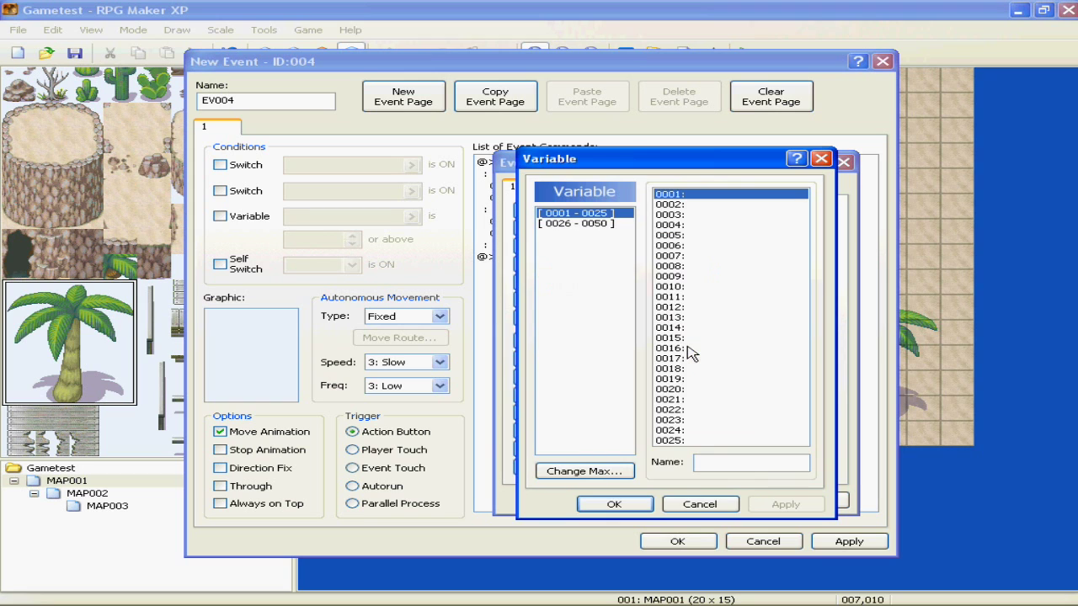
left_click(699, 504)
left_click(692, 354)
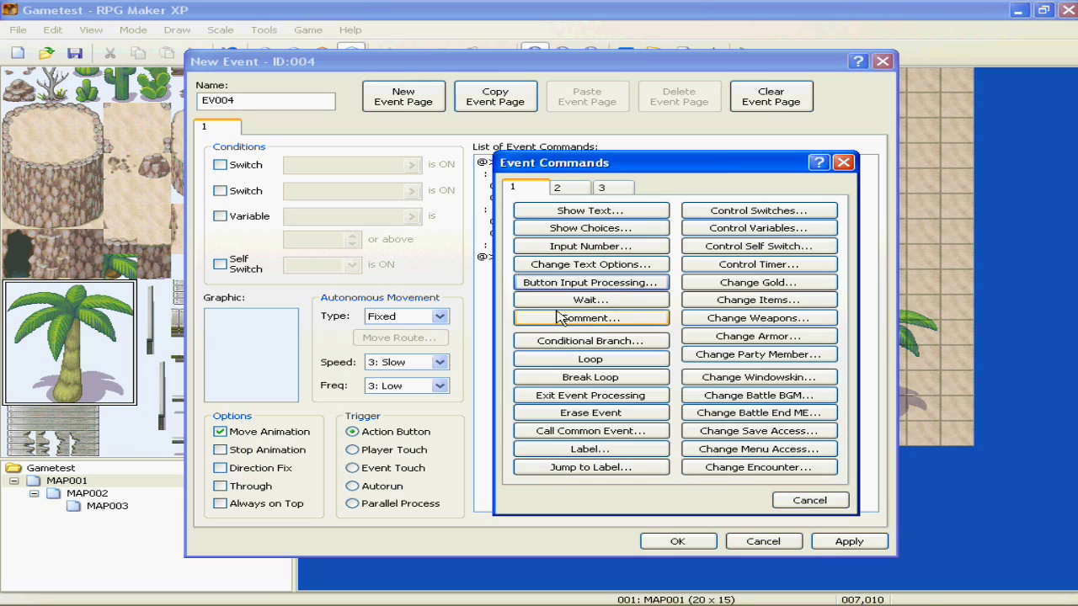
- Preview the Wait and Comment commands, cancelling both without adding them
left_click(590, 301)
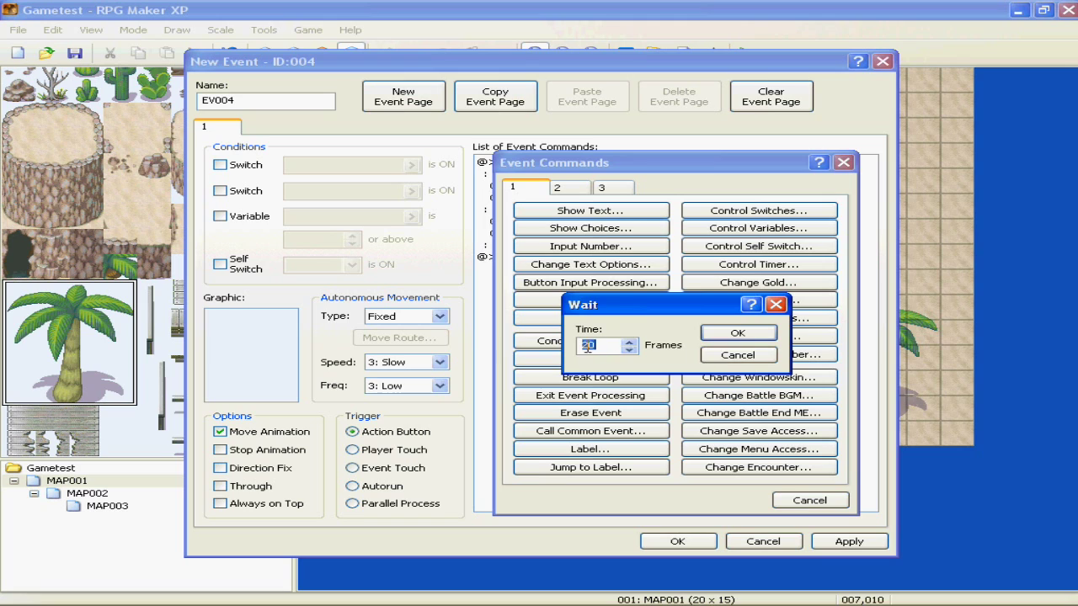
left_click(733, 356)
left_click(589, 318)
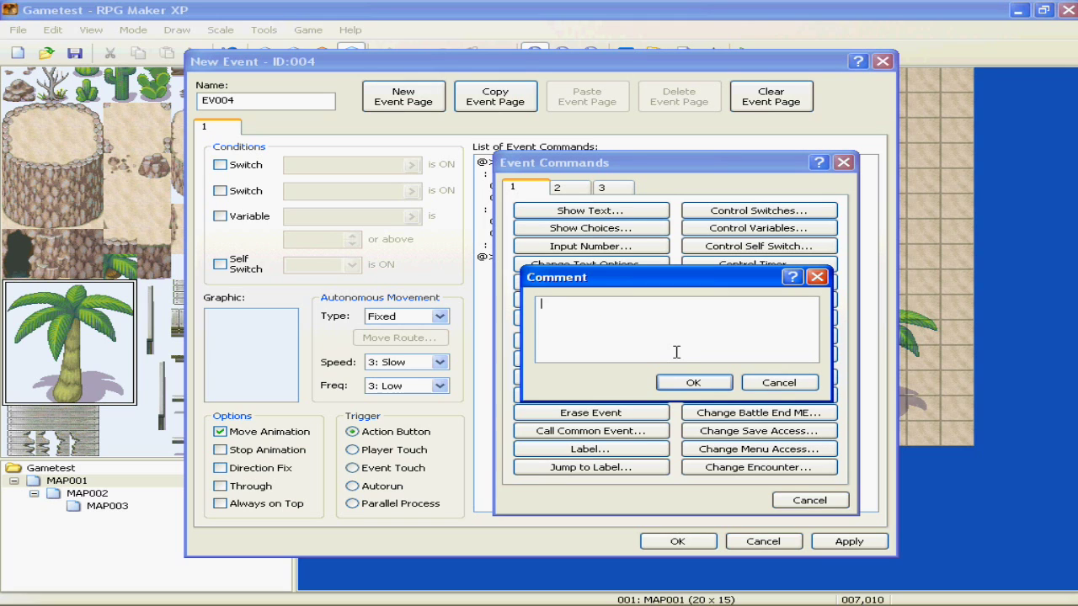
left_click(762, 380)
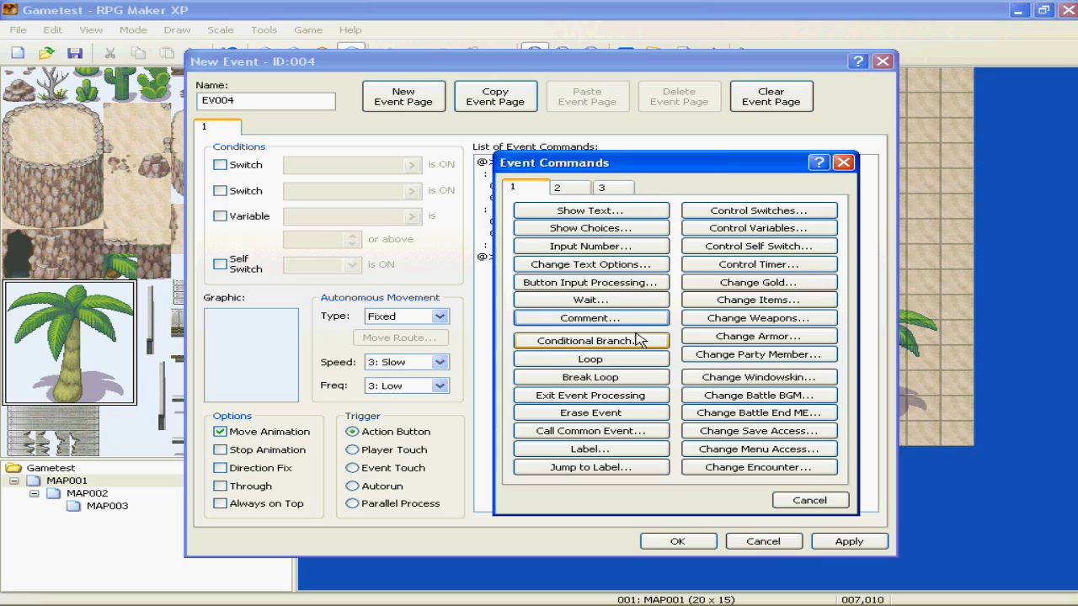
- Preview a variable-based Conditional Branch, then cancel it without adding
left_click(641, 345)
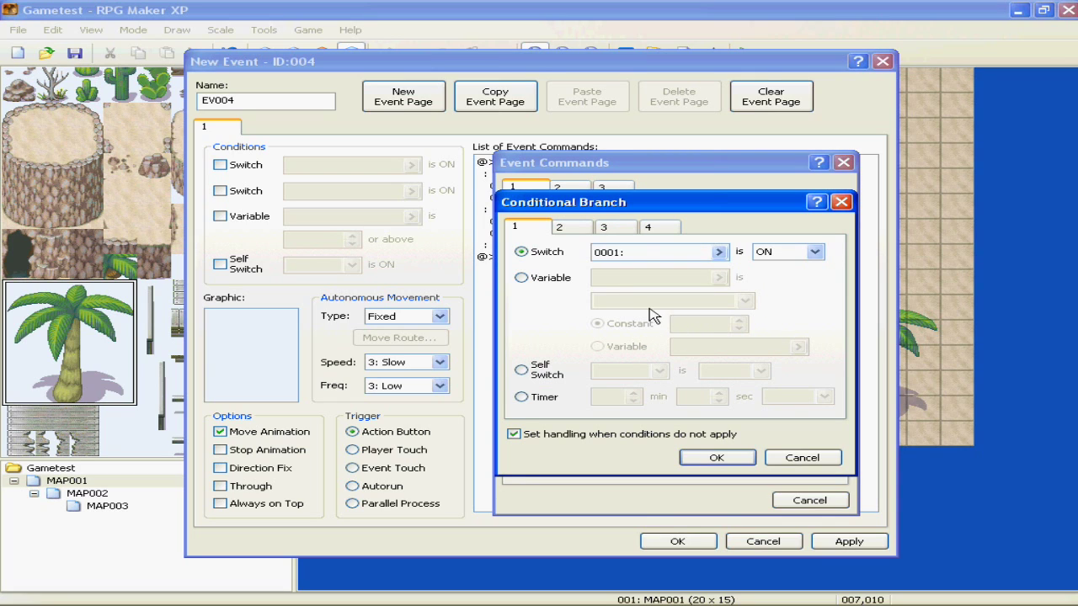
left_click(549, 280)
left_click(770, 454)
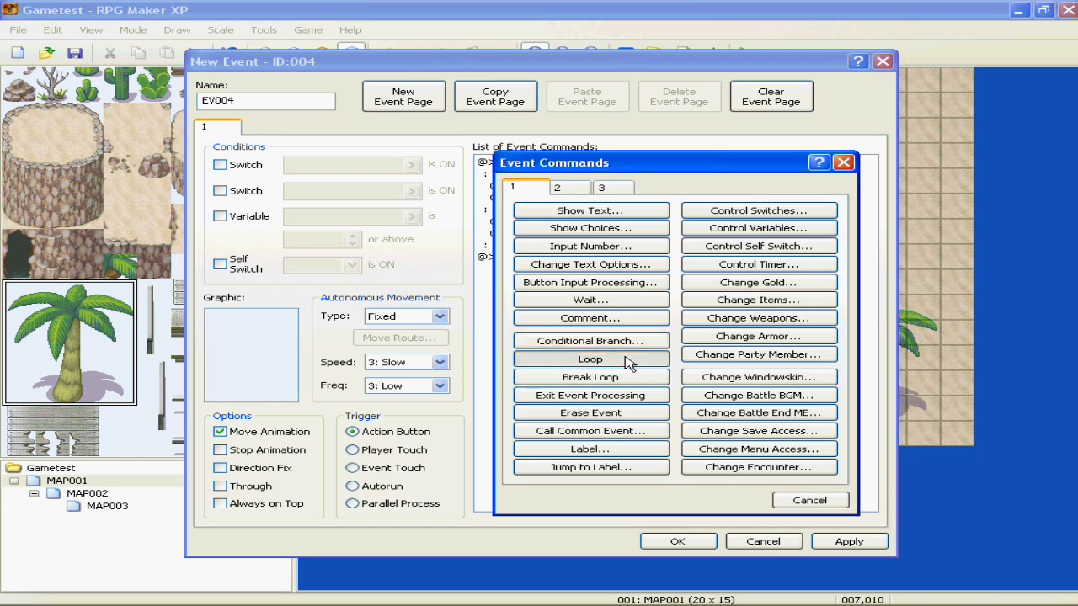
- Insert a Loop and delete it, then add Exit Event Processing at the end
left_click(590, 359)
left_click(511, 258)
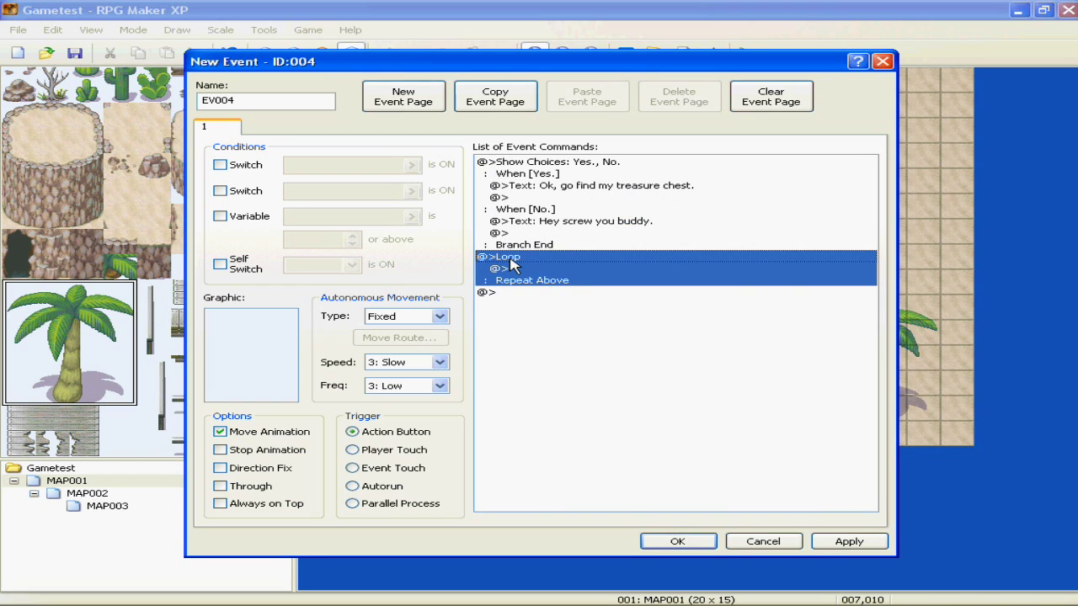
key("Delete")
double_click(510, 258)
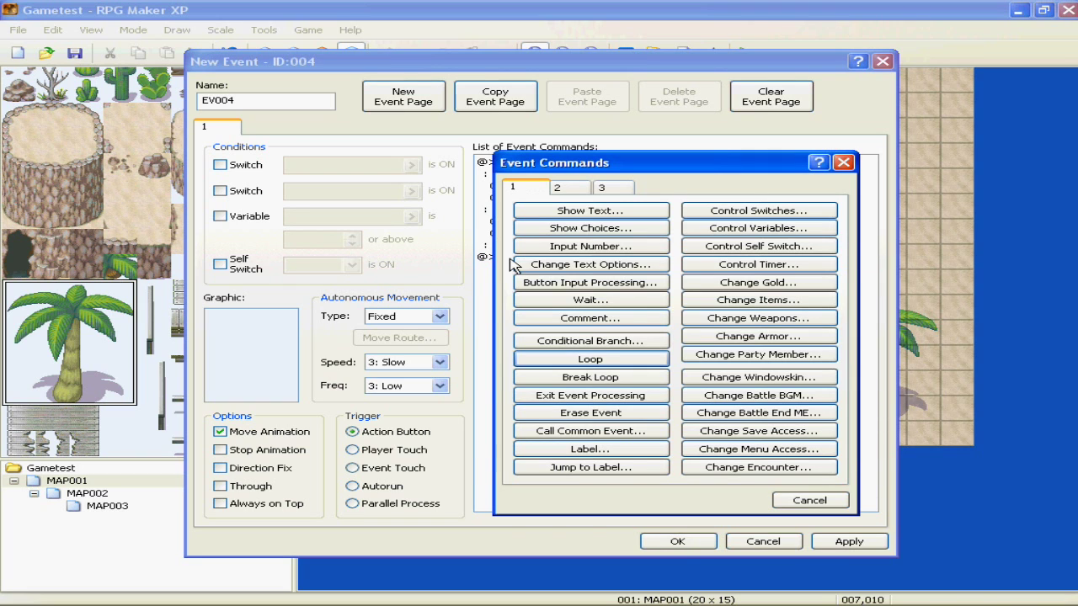
left_click(579, 395)
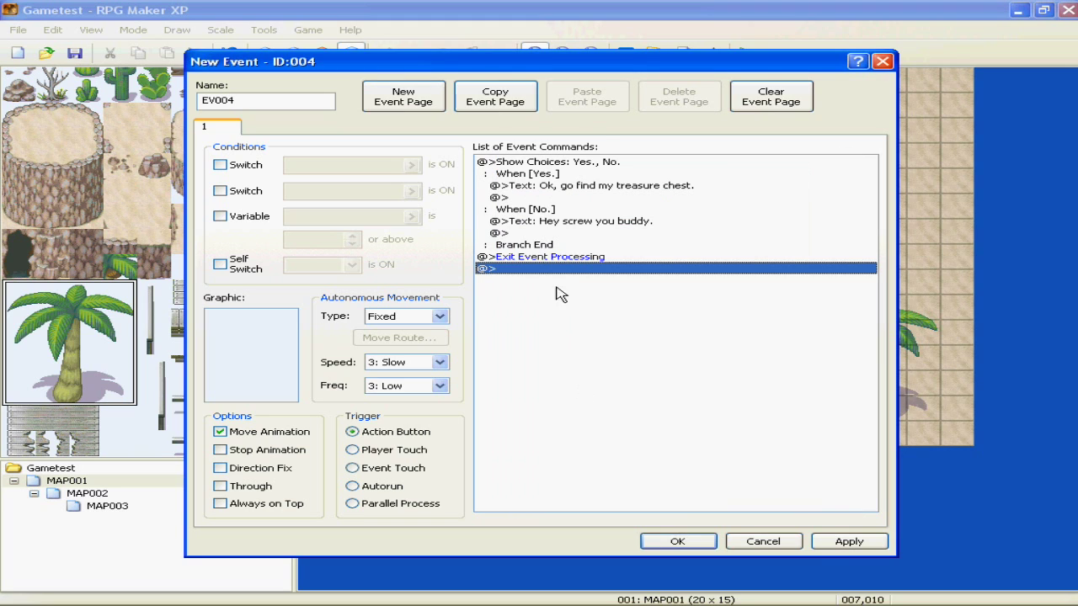
- Preview Call Common Event, Label and Jump to Label, cancelling each without adding
left_click(559, 261)
double_click(559, 267)
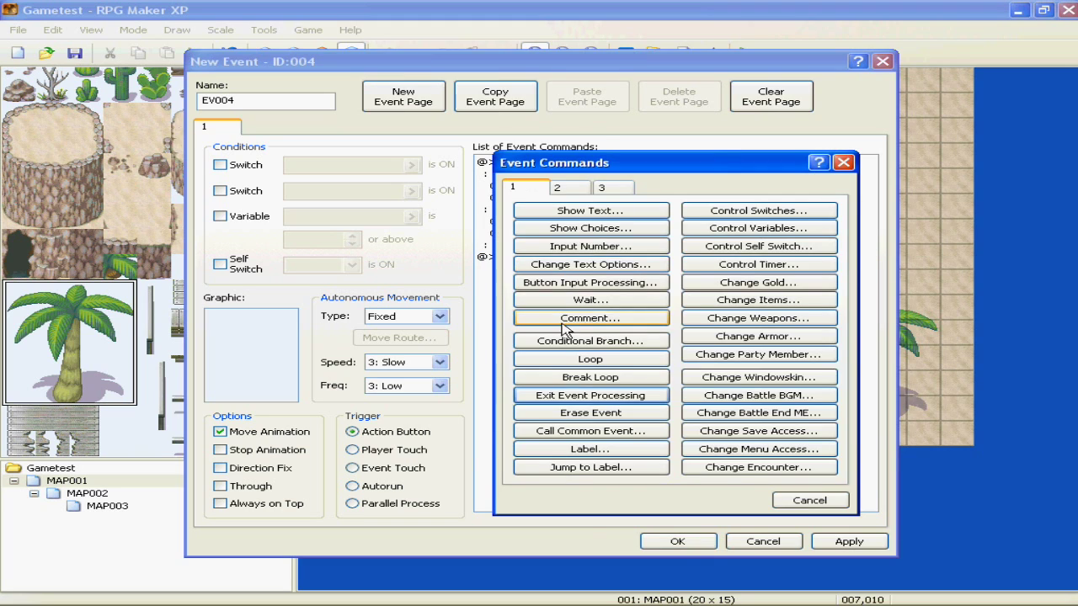
left_click(618, 431)
left_click(729, 364)
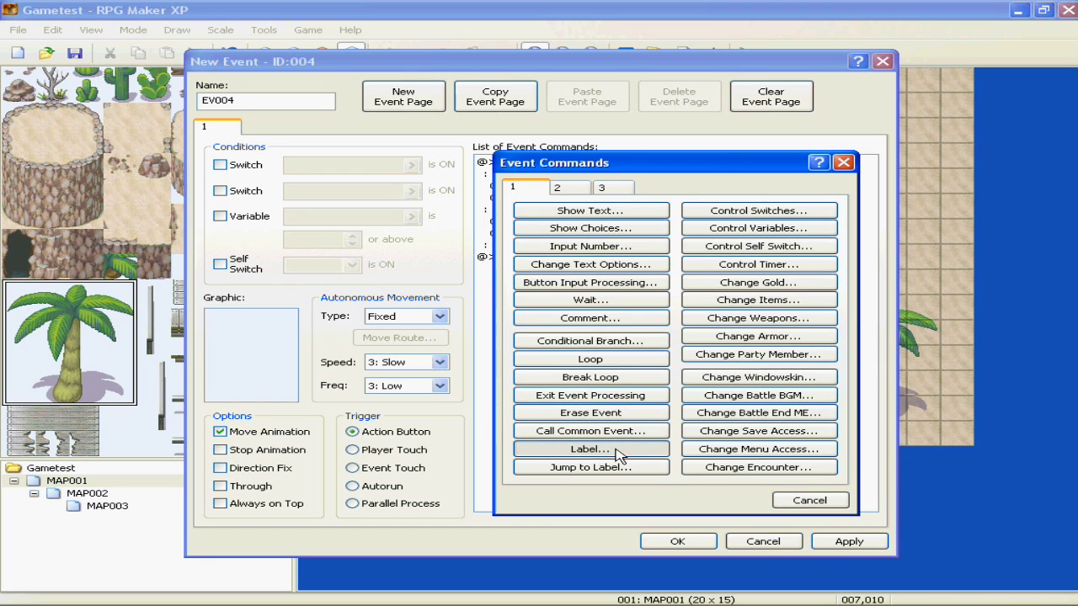
left_click(619, 448)
left_click(749, 357)
left_click(594, 468)
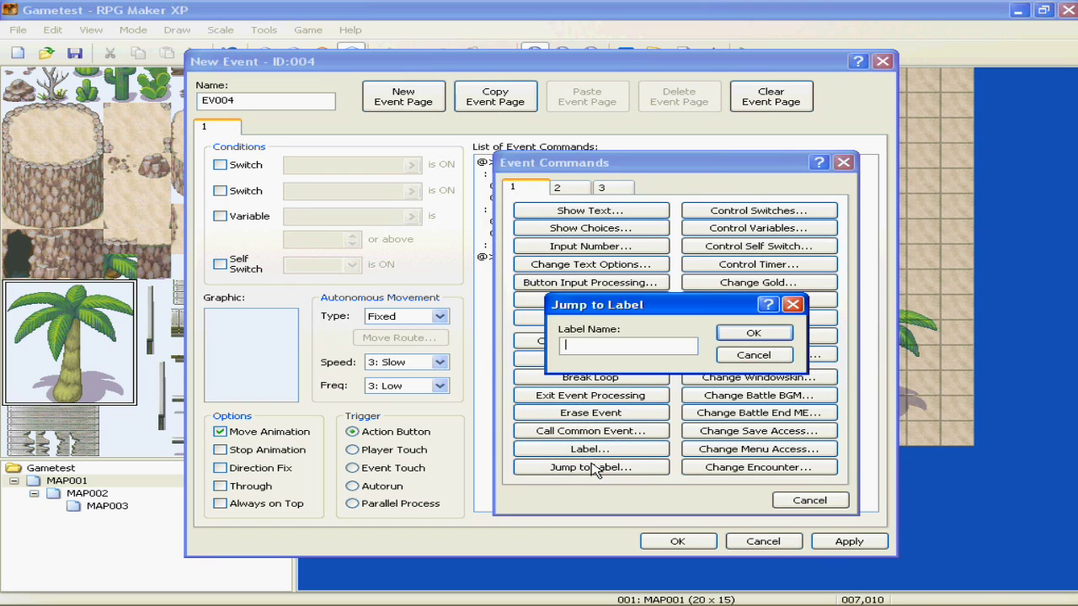
left_click(750, 356)
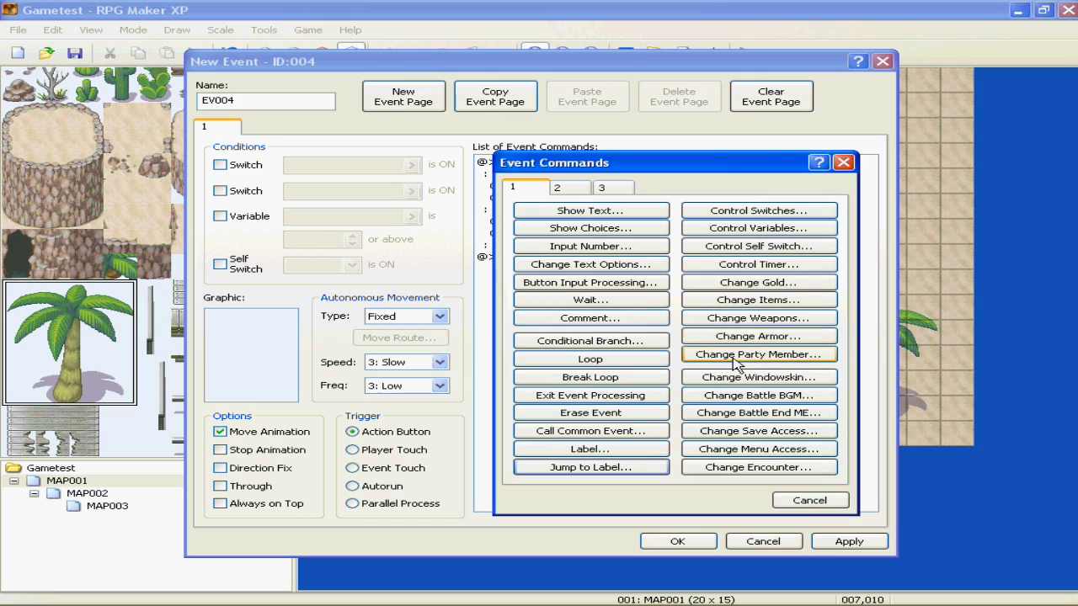
- Preview Control Timer and Change Gold (tried decreasing by 3) without adding either
left_click(792, 266)
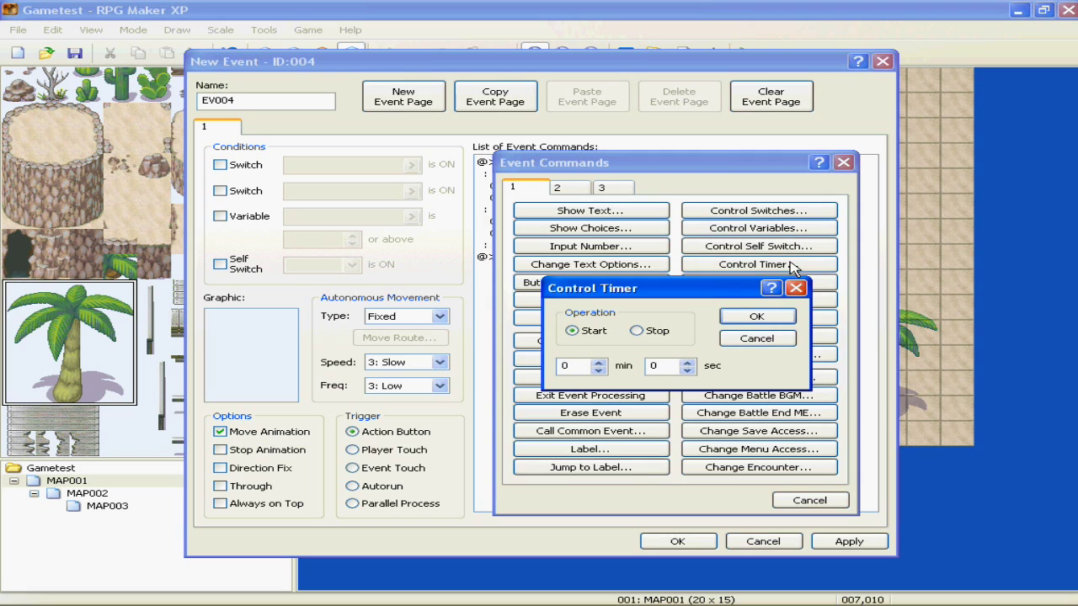
left_click(764, 339)
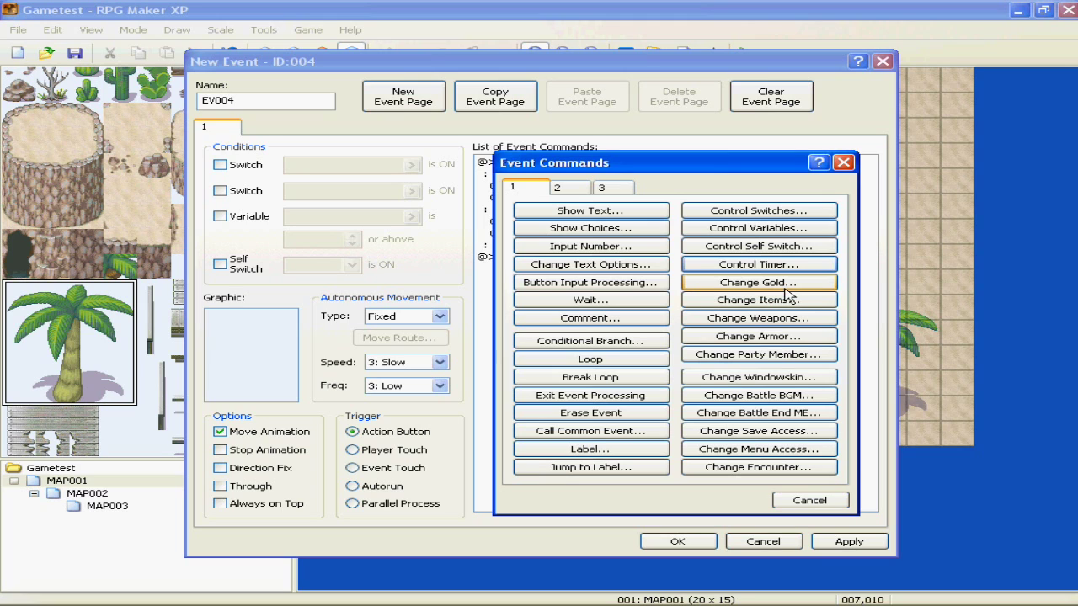
left_click(784, 289)
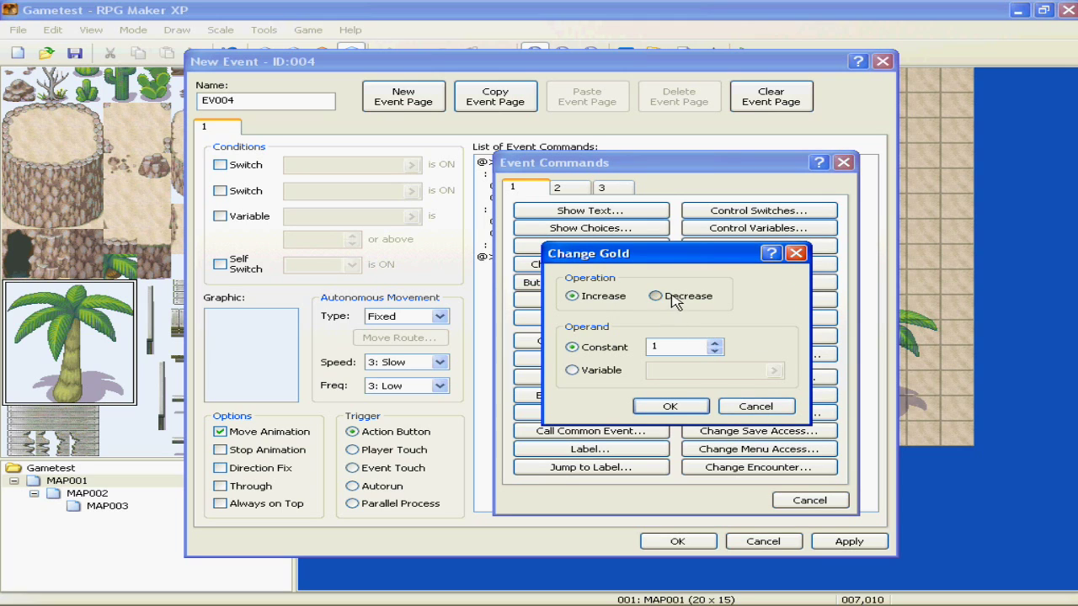
left_click(713, 341)
left_click(713, 343)
left_click(680, 303)
left_click(756, 406)
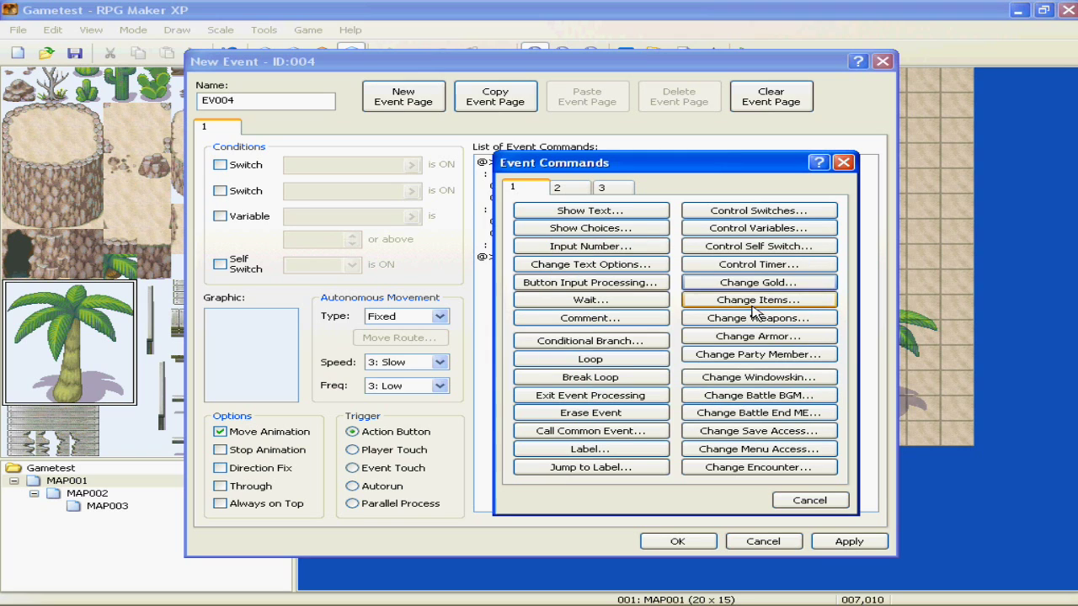
- Add a Change Items command increasing 021: Seed of Agility by 1
left_click(757, 300)
left_click(648, 272)
left_click(618, 228)
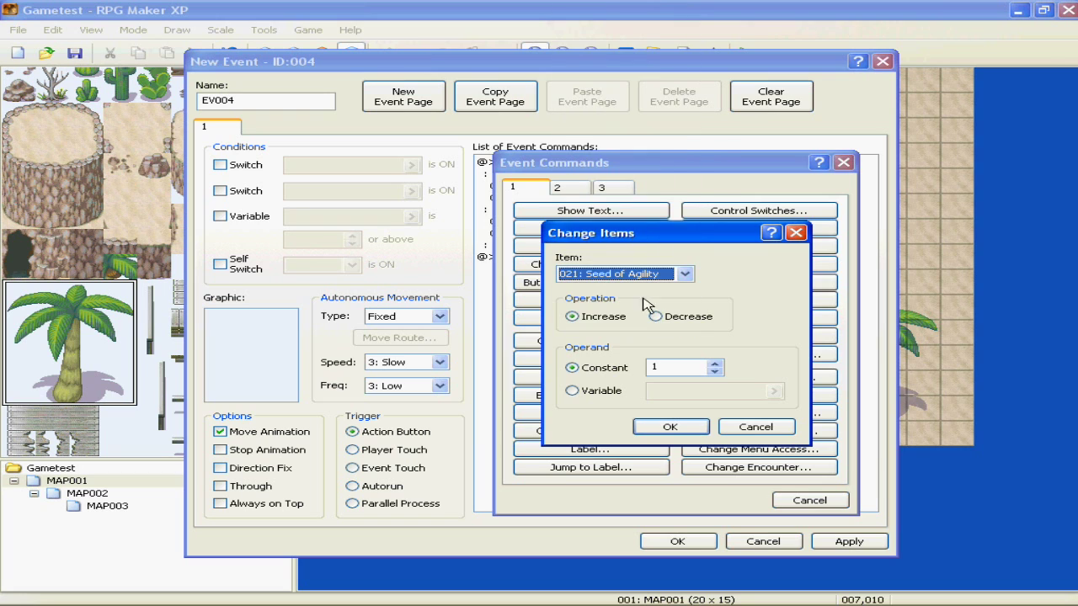
left_click(669, 427)
- Insert at the empty row and preview Change Weapons without adding it
right_click(641, 271)
left_click(654, 277)
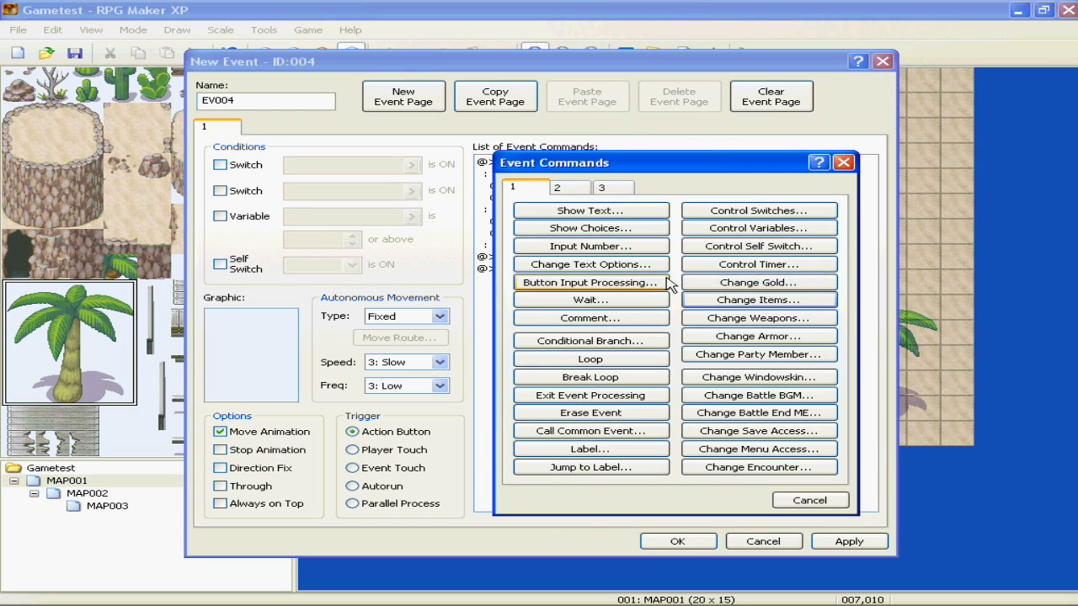
left_click(751, 320)
left_click(760, 426)
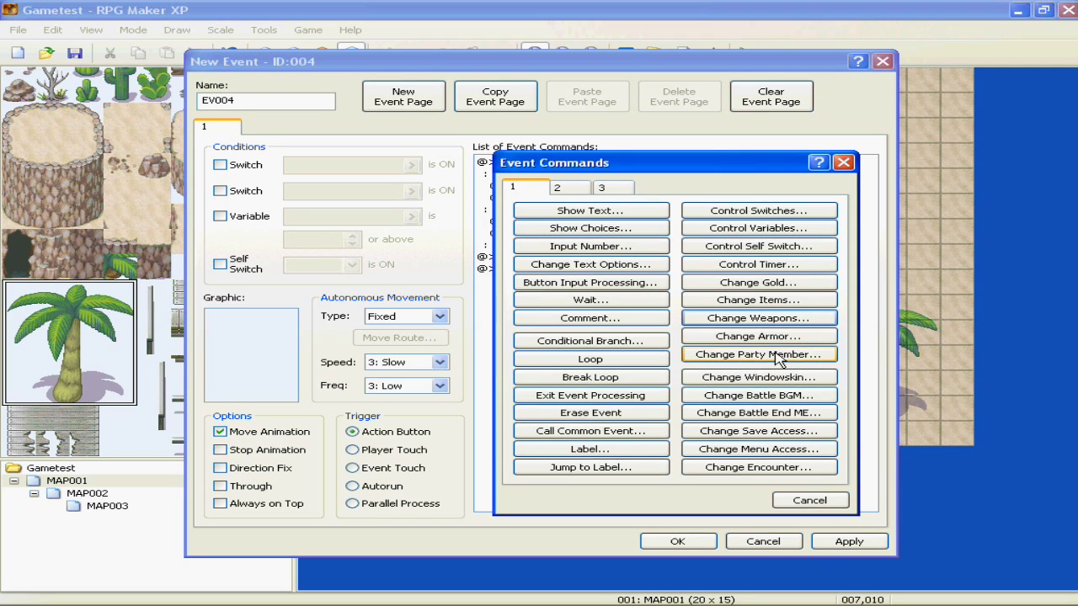
- Preview Change Party Member with the first actor, toggling add/remove, then cancel
left_click(779, 359)
left_click(688, 312)
left_click(665, 322)
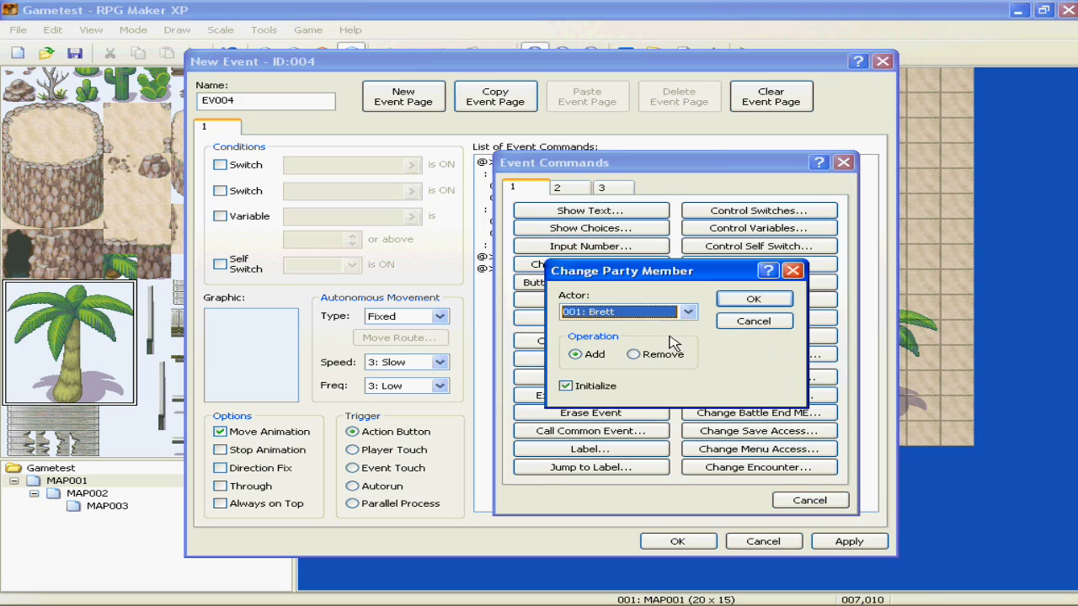
left_click(633, 354)
left_click(611, 355)
left_click(633, 353)
left_click(621, 355)
left_click(633, 354)
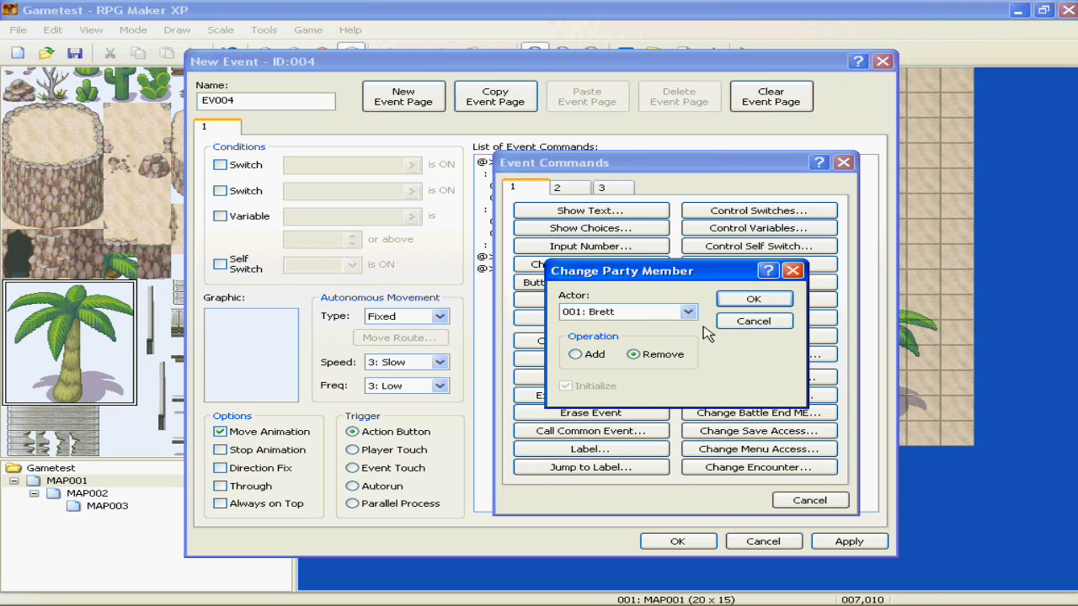
left_click(751, 321)
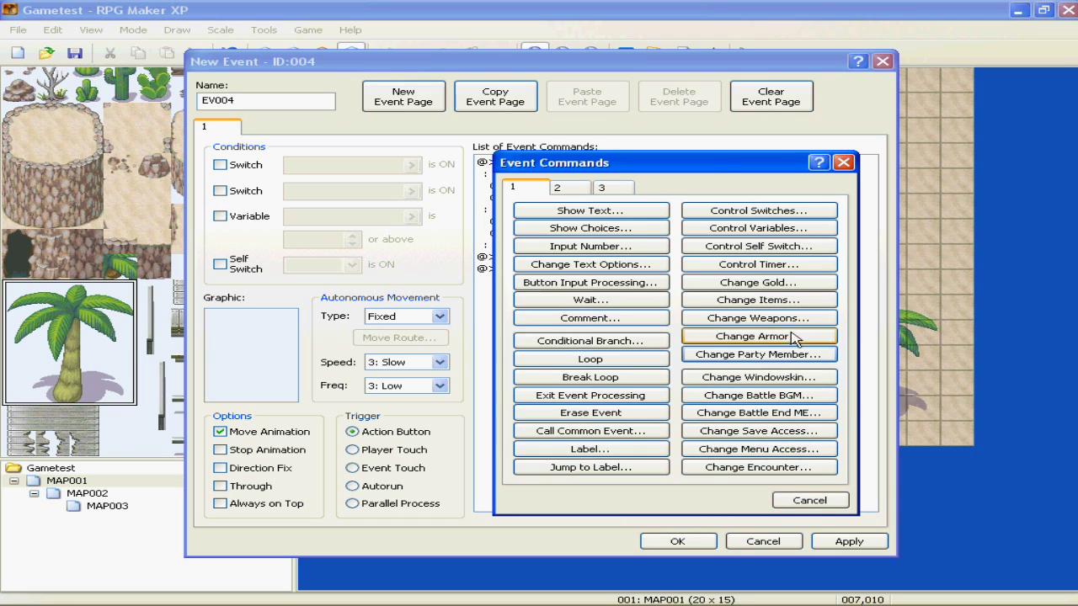
- Apply and OK the new EV004 event to save it and return to the desert map
left_click(840, 504)
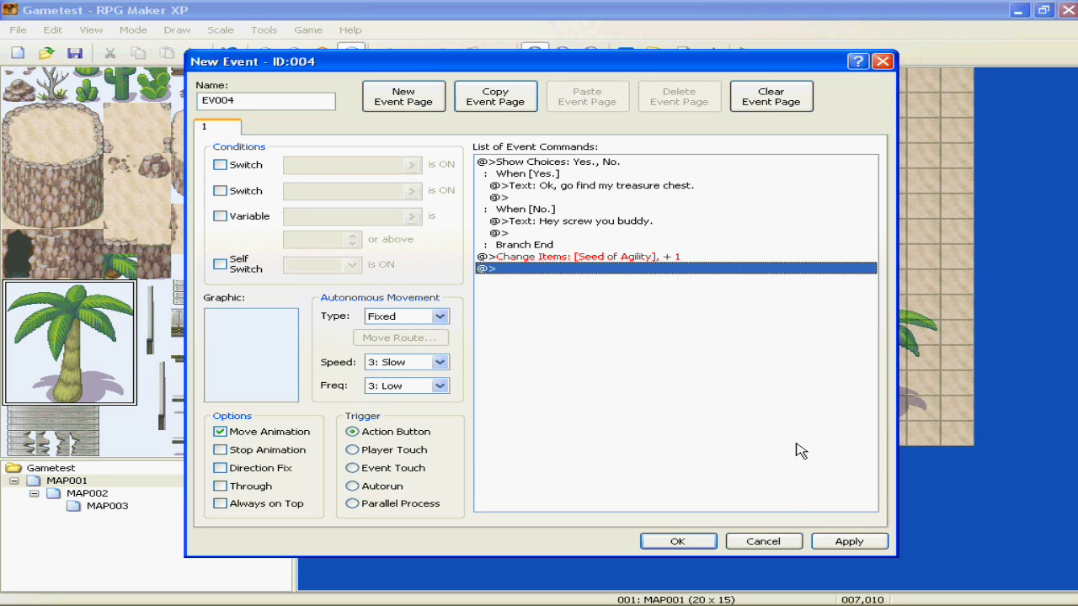
left_click(845, 542)
left_click(678, 542)
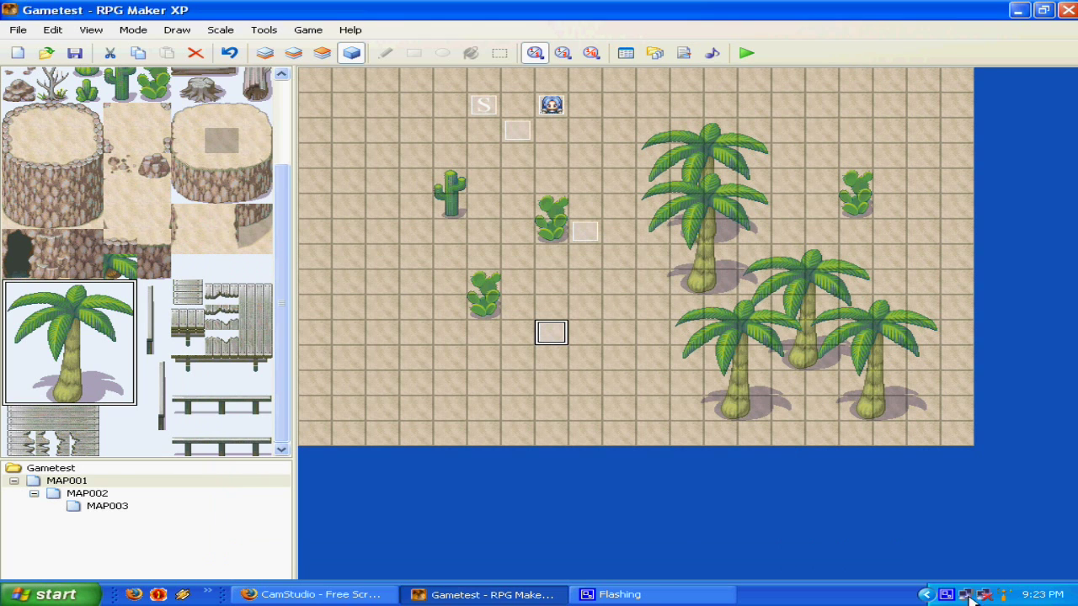
right_click(947, 595)
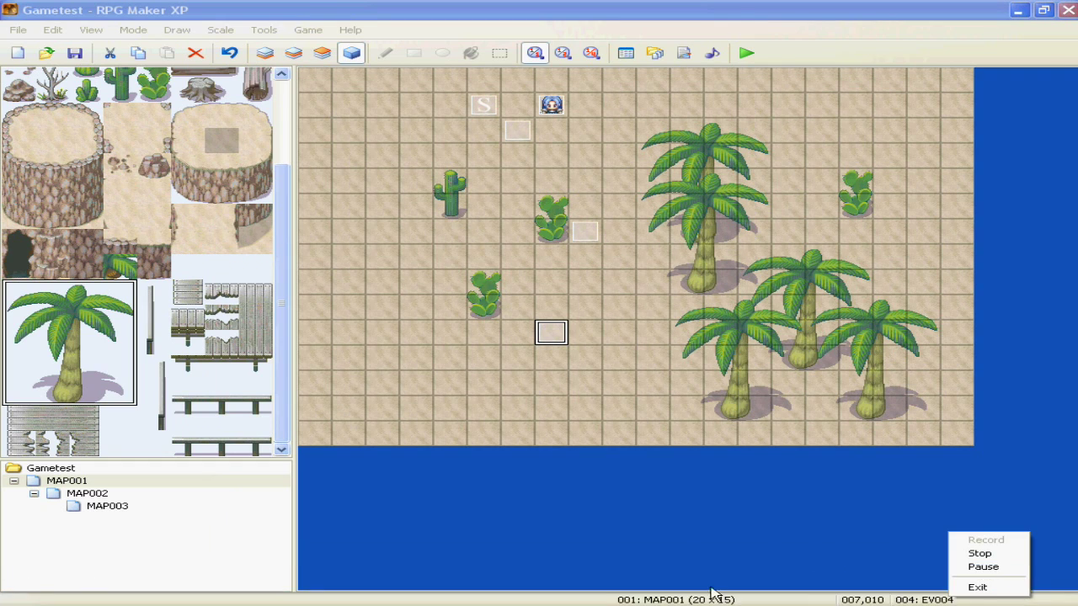
left_click(943, 581)
left_click(949, 595)
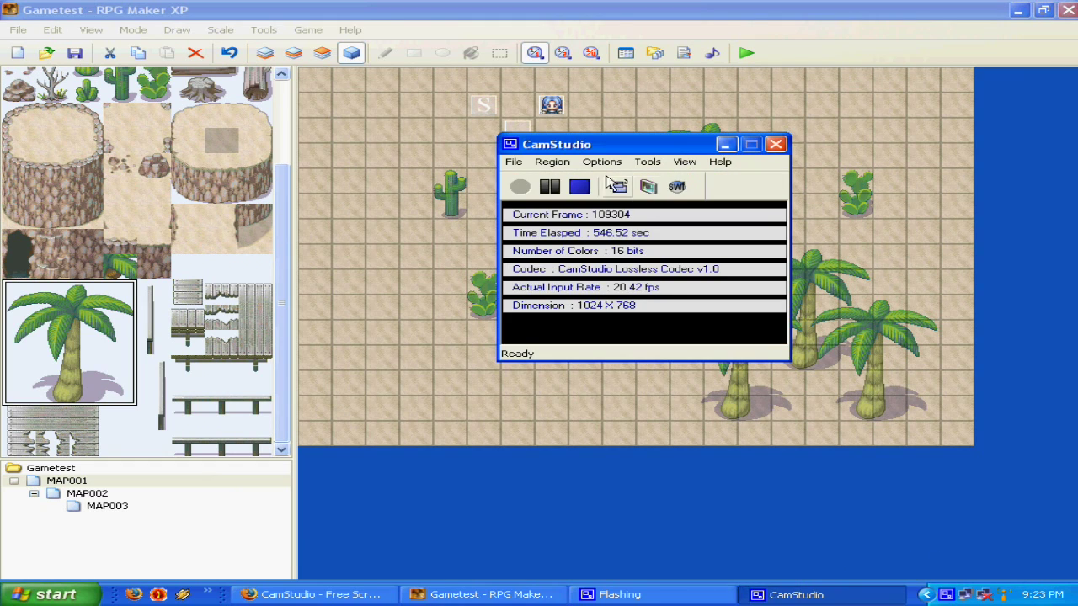